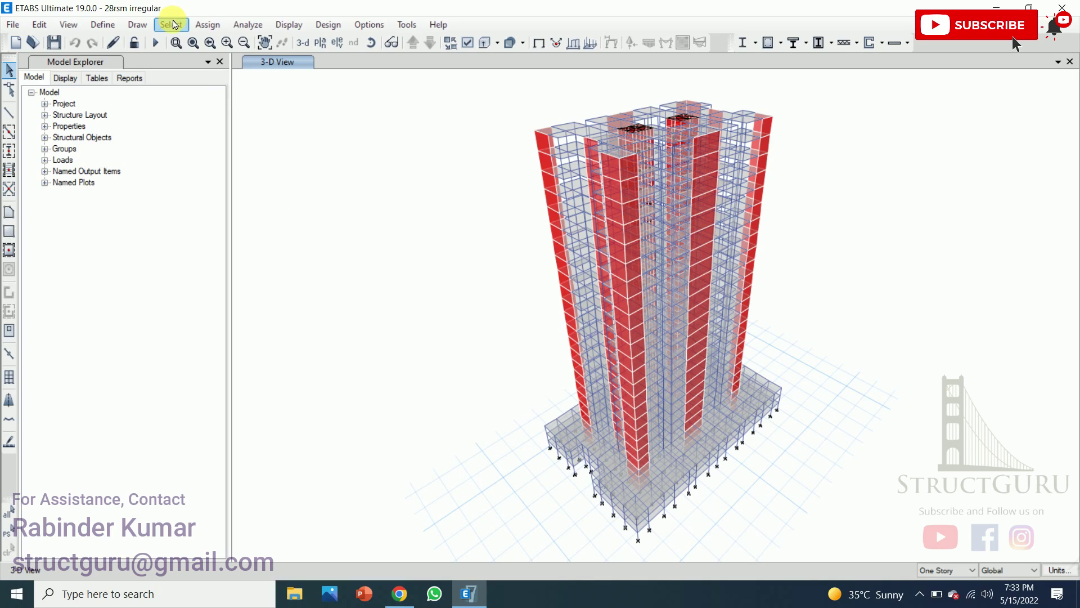
- Review the ASCE 7-16 seismic loading parameters of the Eqx and Eqy load patterns
{"action": "left_click", "coordinate": [102, 24]}
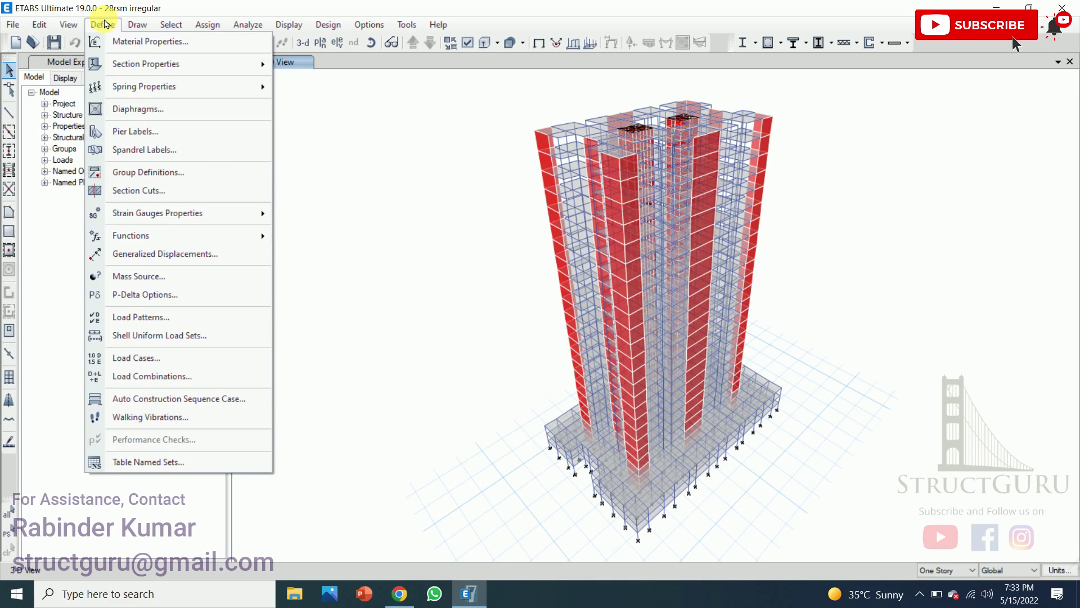
{"action": "left_click", "coordinate": [145, 316]}
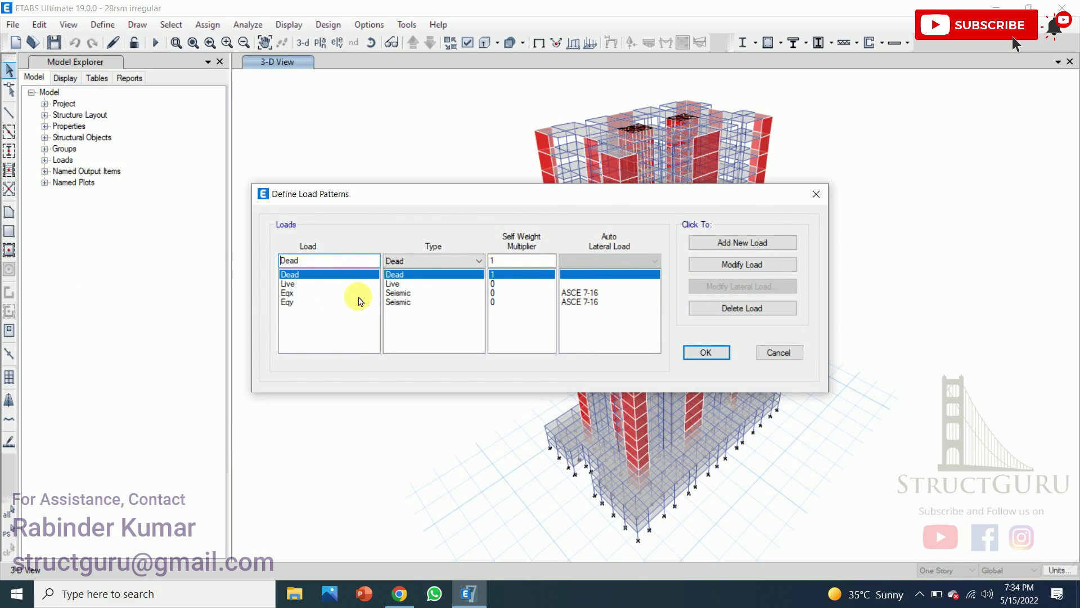
{"action": "left_click", "coordinate": [313, 292]}
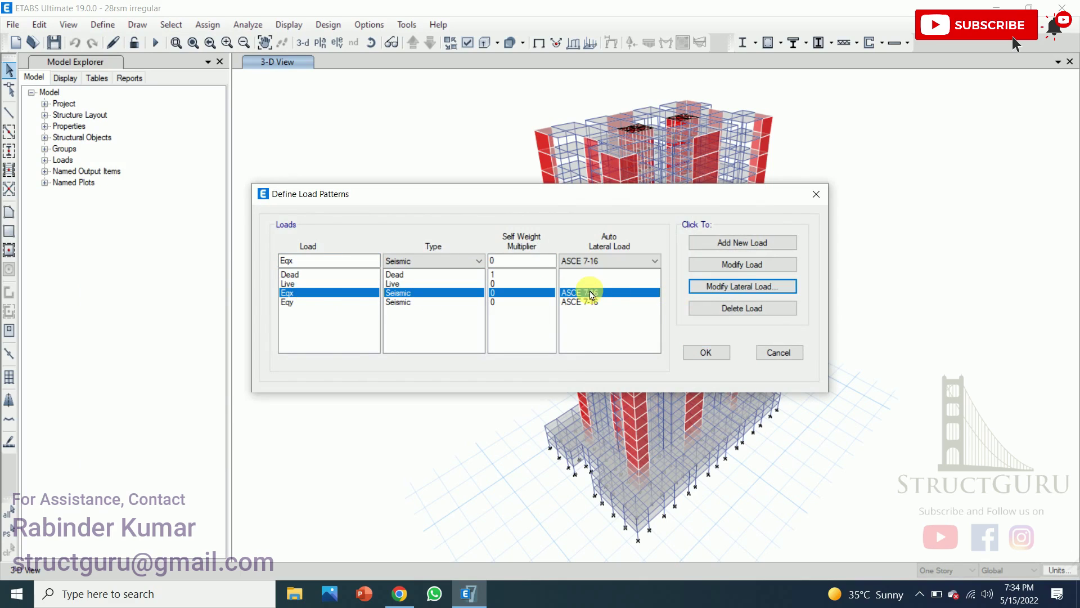
{"action": "left_click", "coordinate": [734, 290]}
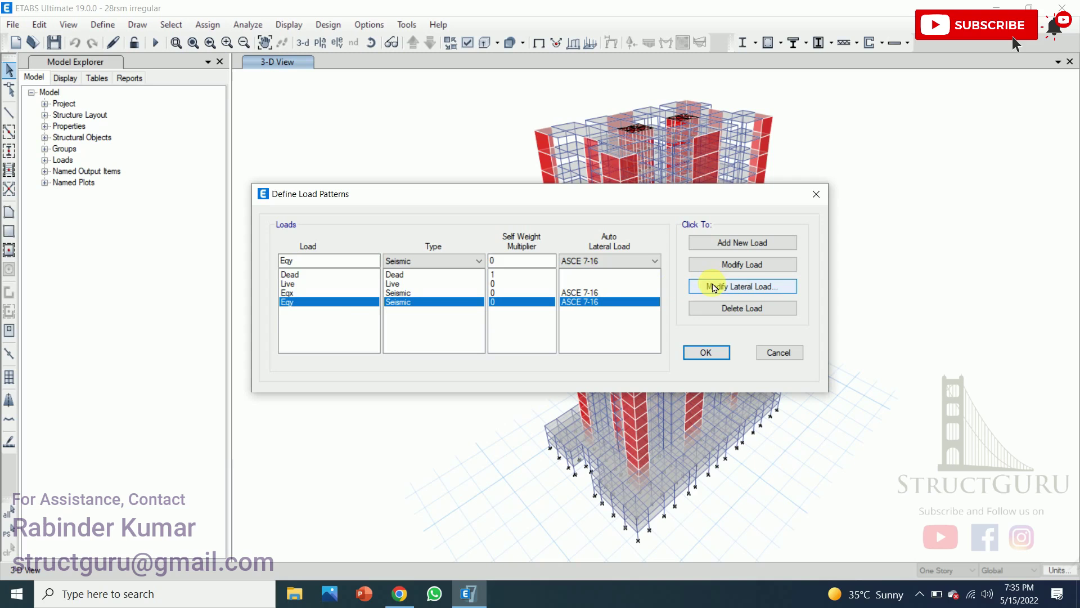
{"action": "left_click", "coordinate": [714, 287]}
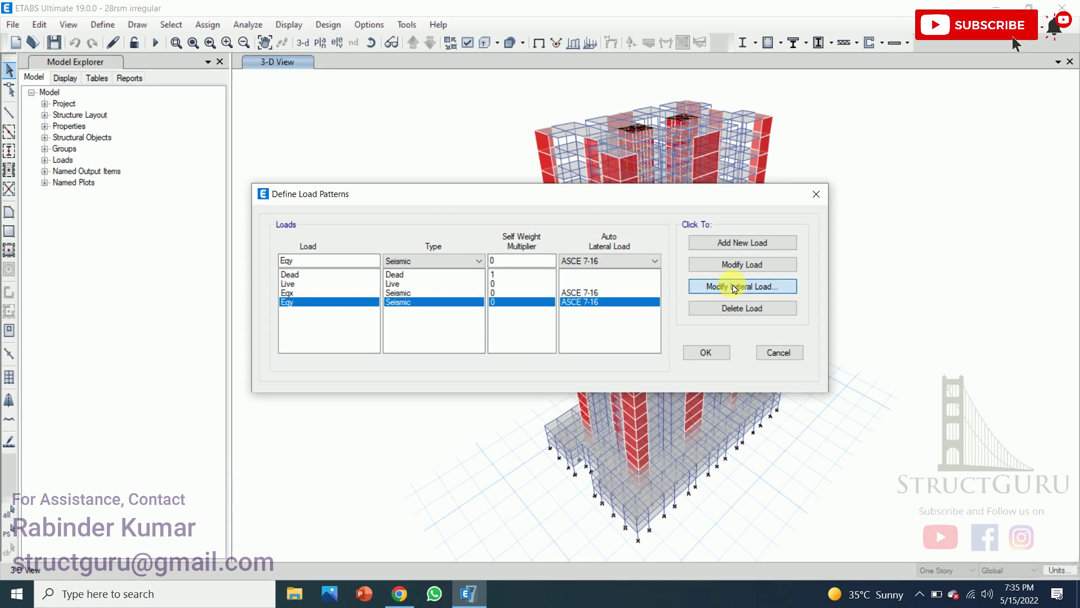
{"action": "left_click", "coordinate": [358, 421]}
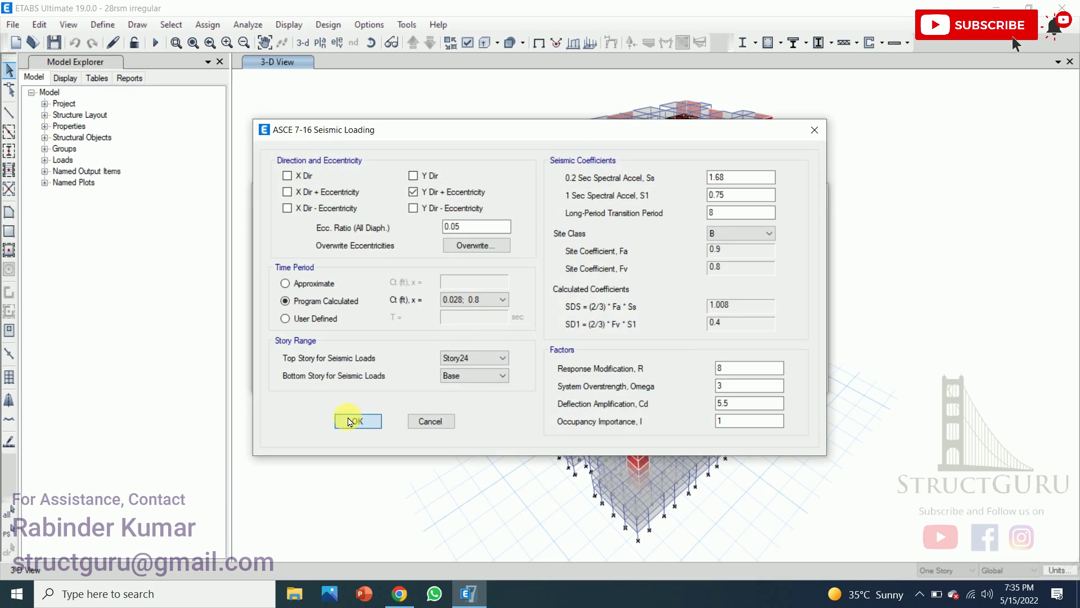
{"action": "left_click", "coordinate": [708, 352]}
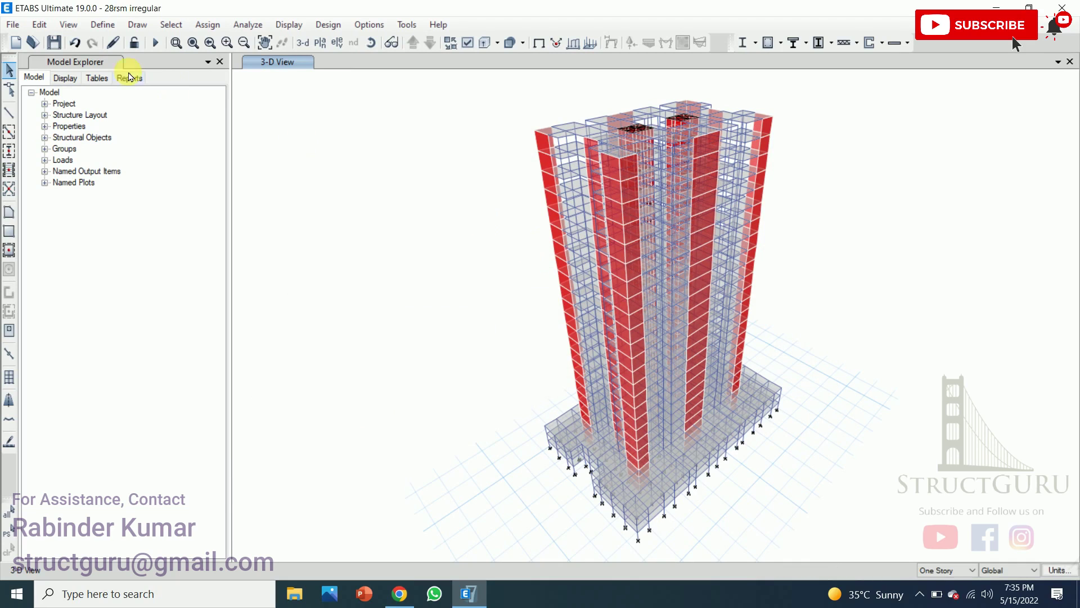
- Examine the mass source data of MsSrc1, including its load pattern multipliers and mass options
{"action": "left_click", "coordinate": [103, 25]}
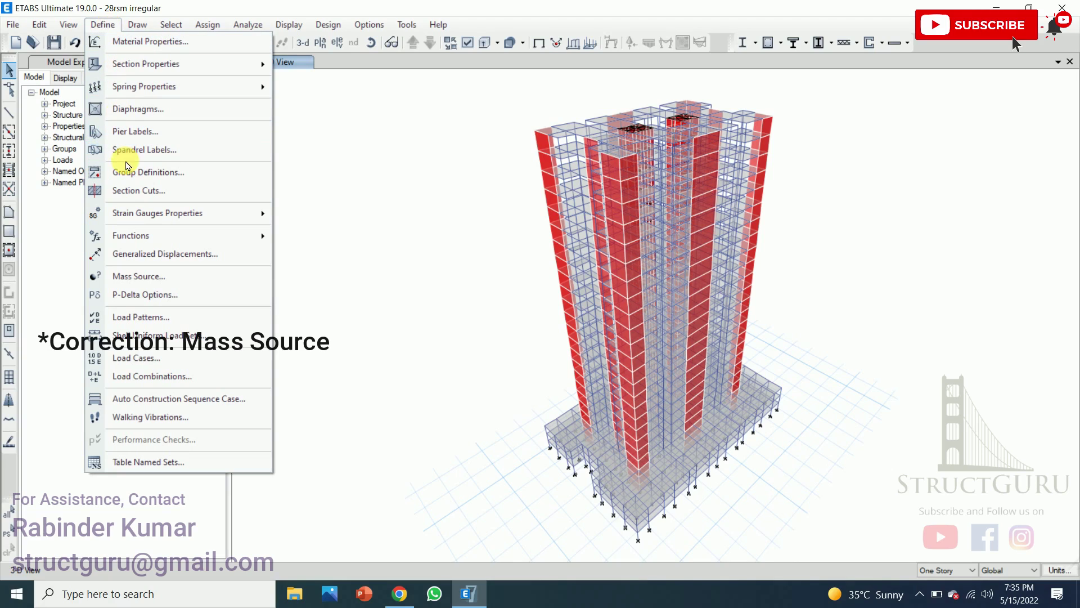
{"action": "left_click", "coordinate": [163, 277]}
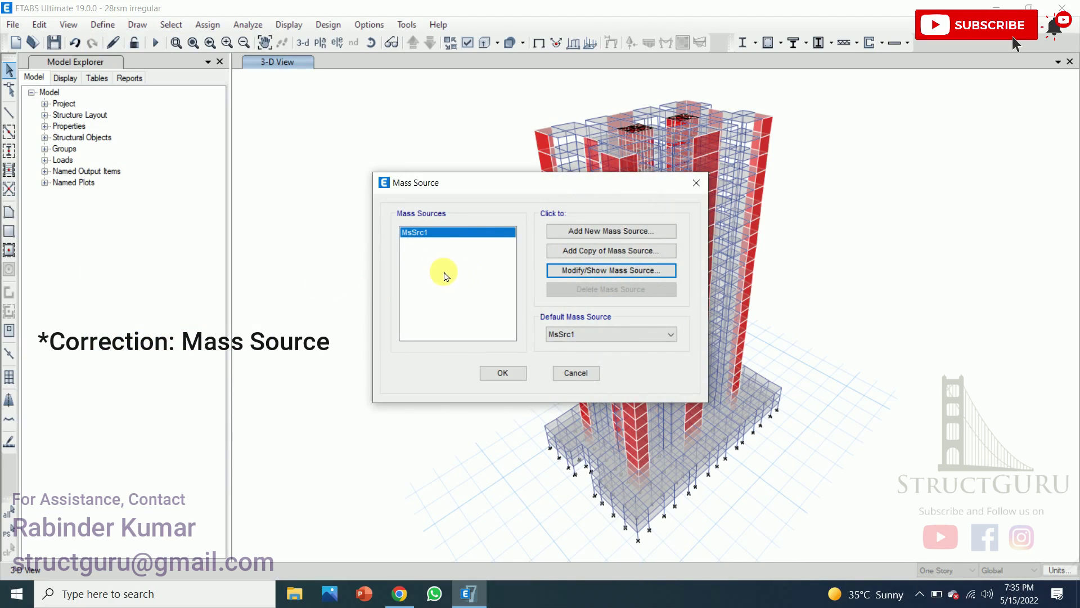
{"action": "left_click", "coordinate": [586, 271]}
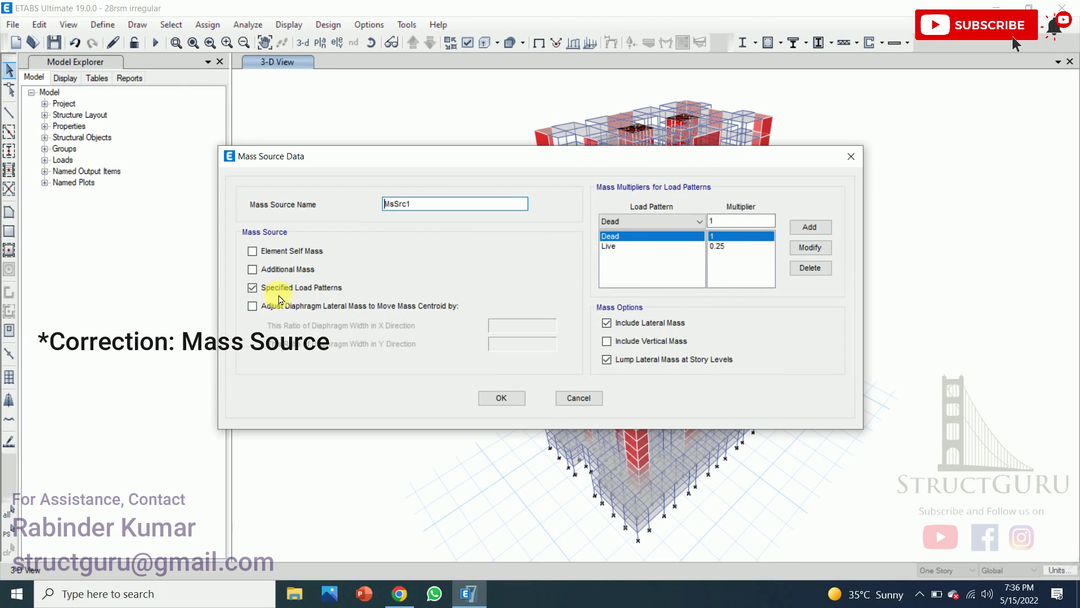
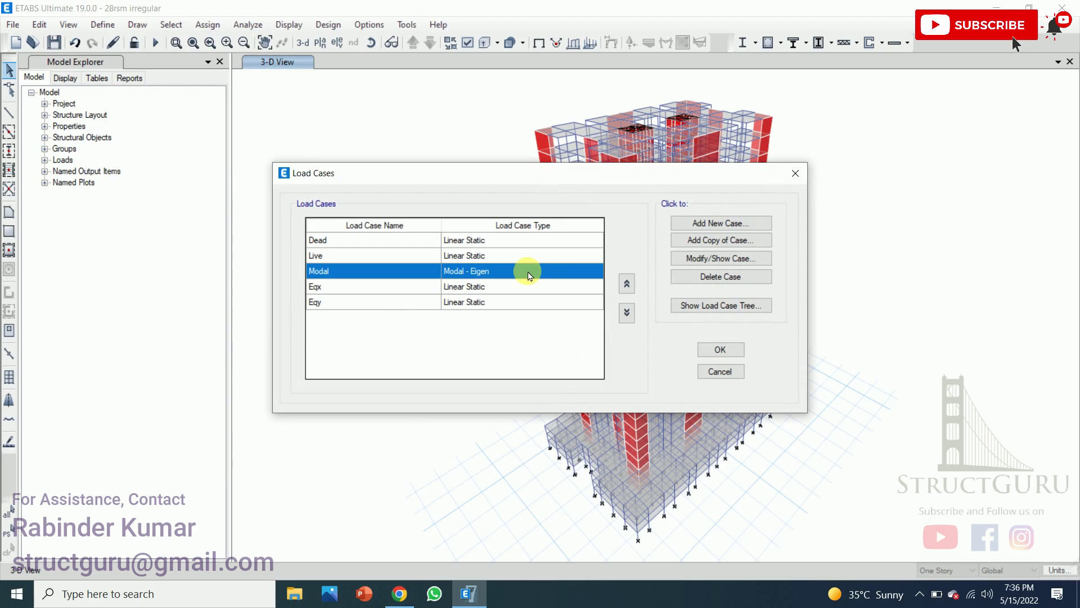
- Set the Modal load case to type Modal with the Eigen subtype
{"action": "left_click", "coordinate": [731, 262]}
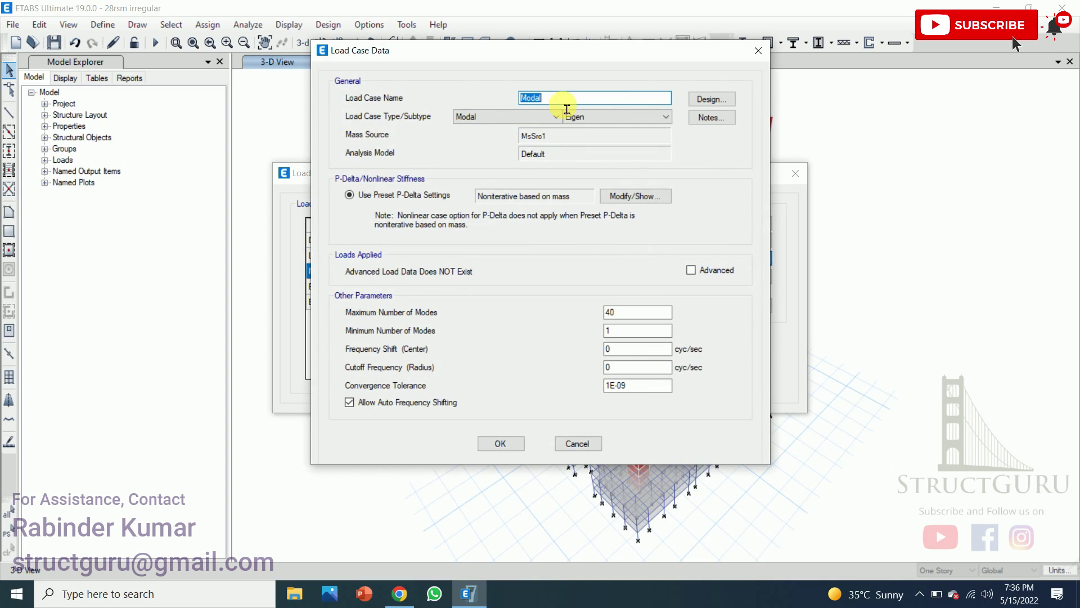
{"action": "left_click", "coordinate": [503, 116]}
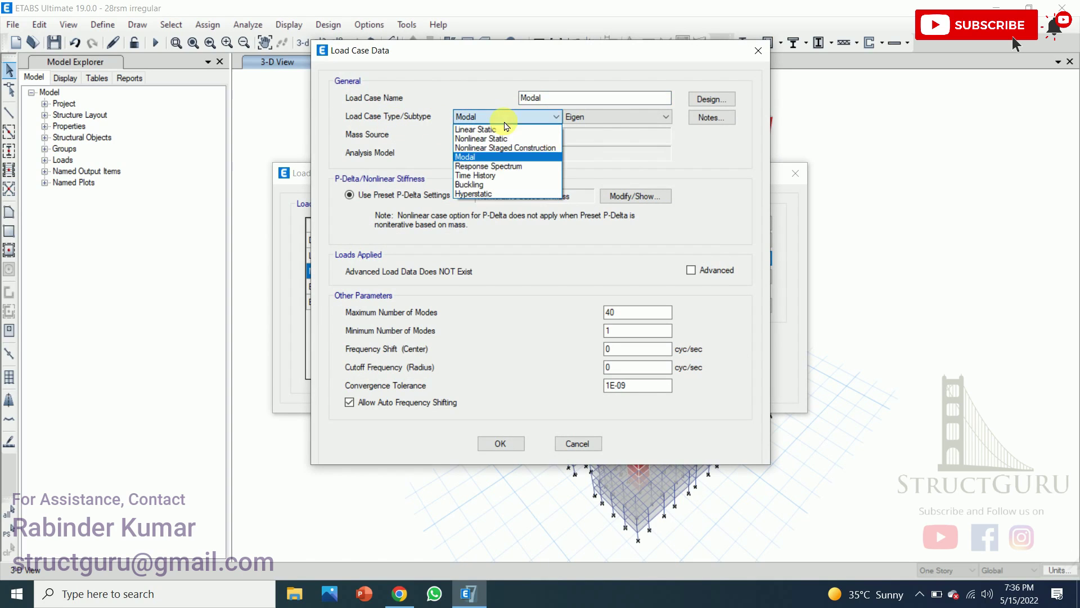
{"action": "left_click", "coordinate": [495, 157]}
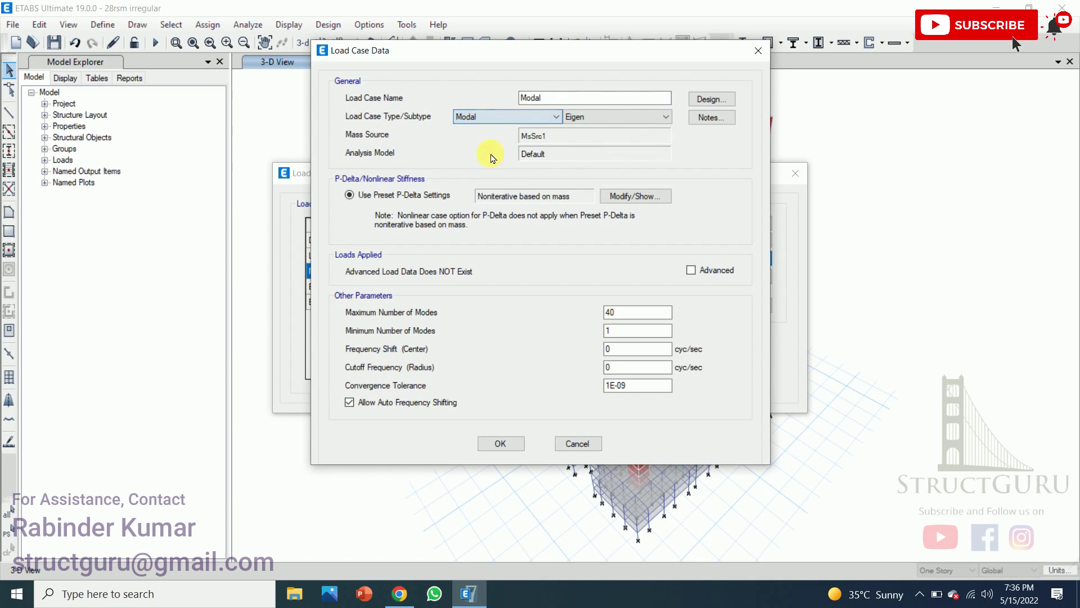
{"action": "left_click", "coordinate": [622, 120]}
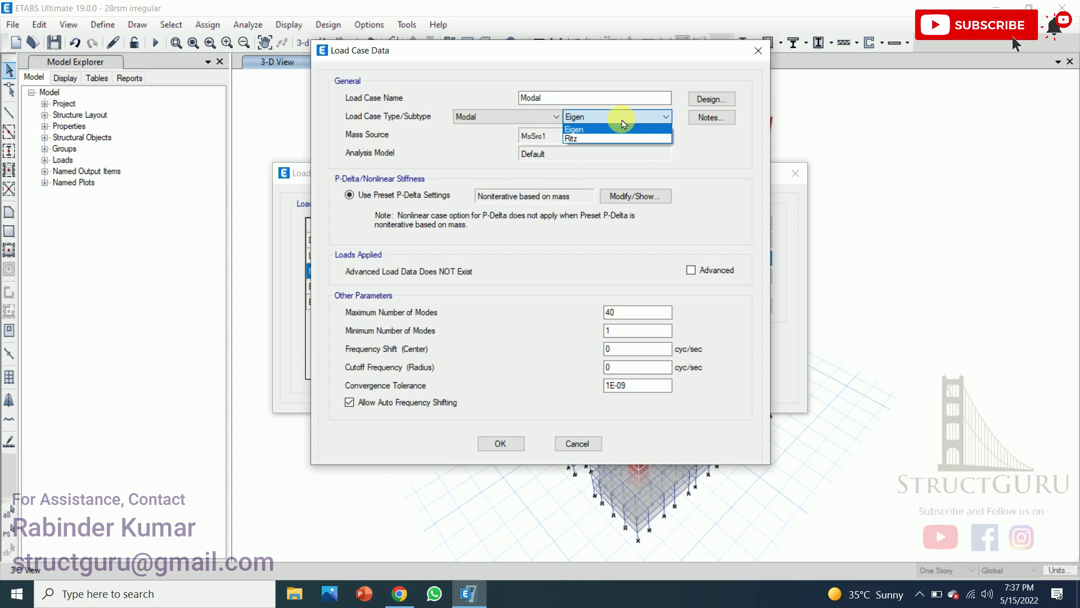
{"action": "left_click", "coordinate": [574, 130]}
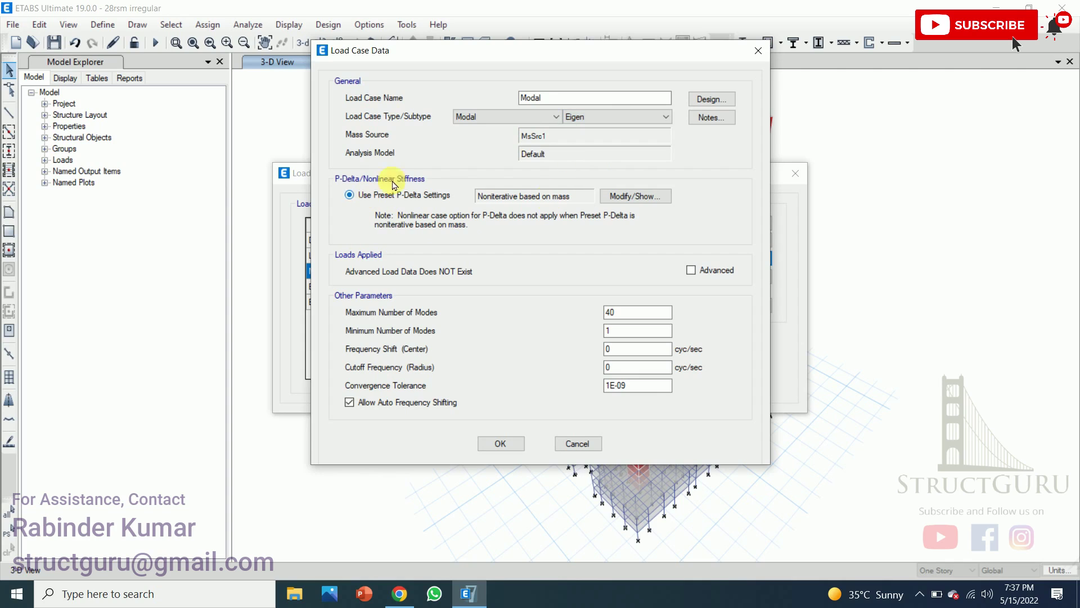
- Review the preset P-Delta options and the maximum number of modes of the Modal load case, and accept them
{"action": "left_click", "coordinate": [648, 195]}
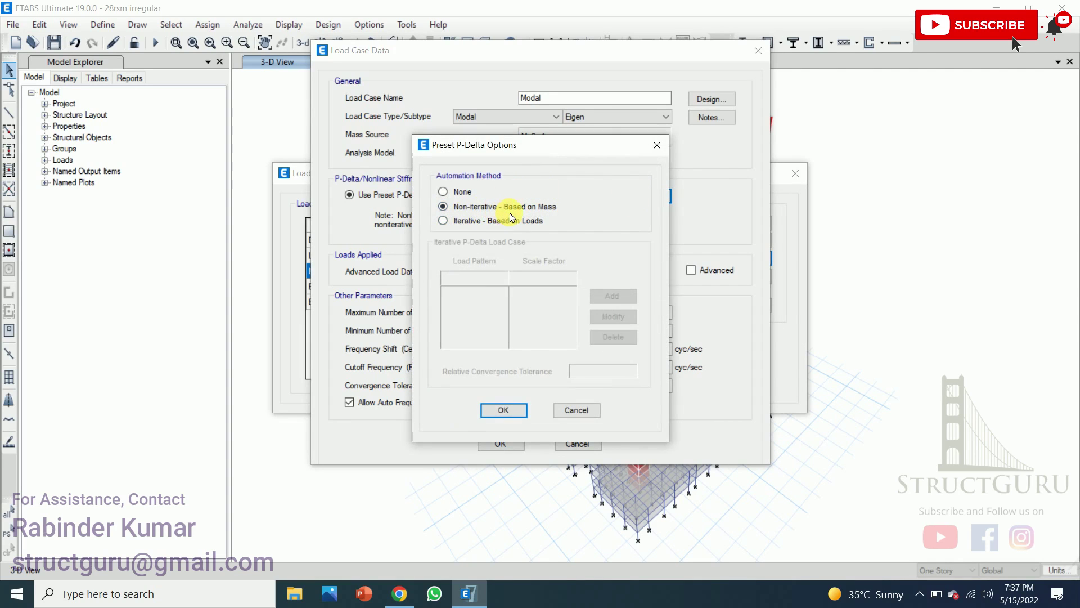
{"action": "left_click", "coordinate": [503, 410]}
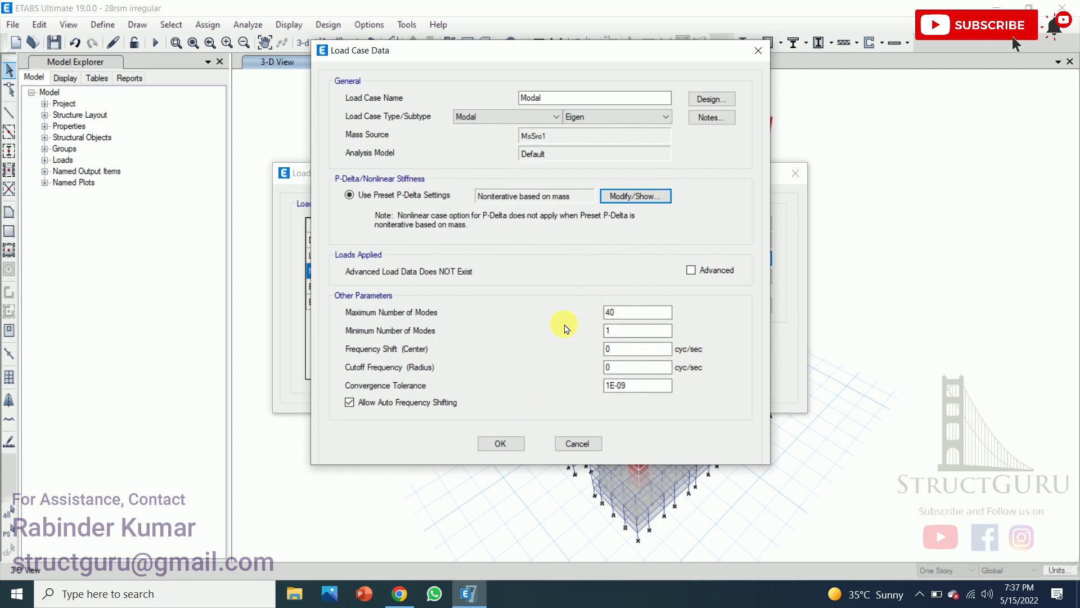
{"action": "left_click", "coordinate": [626, 314]}
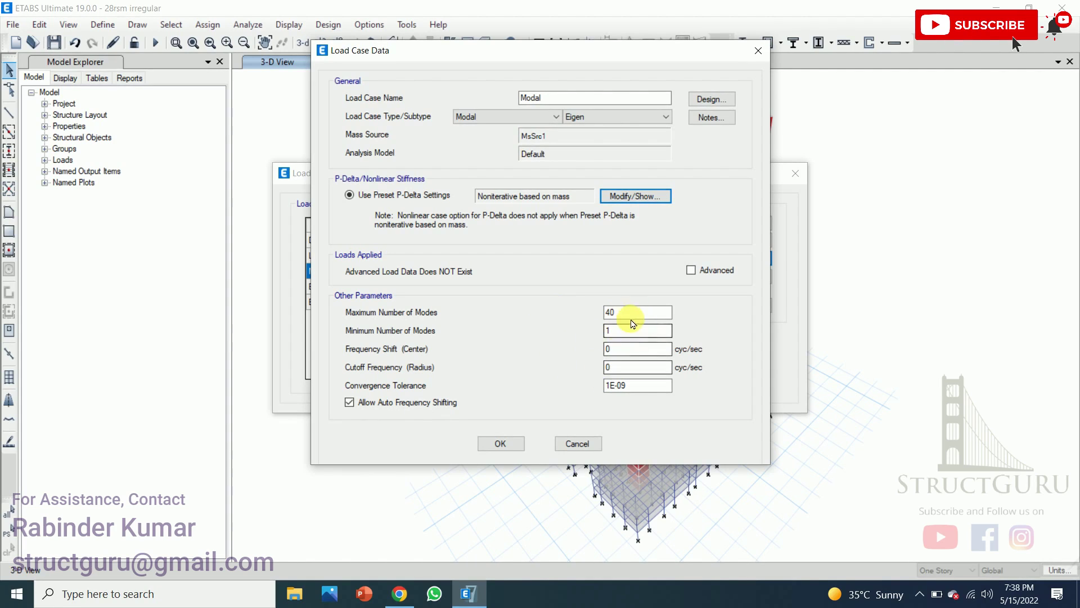
{"action": "left_click", "coordinate": [497, 444]}
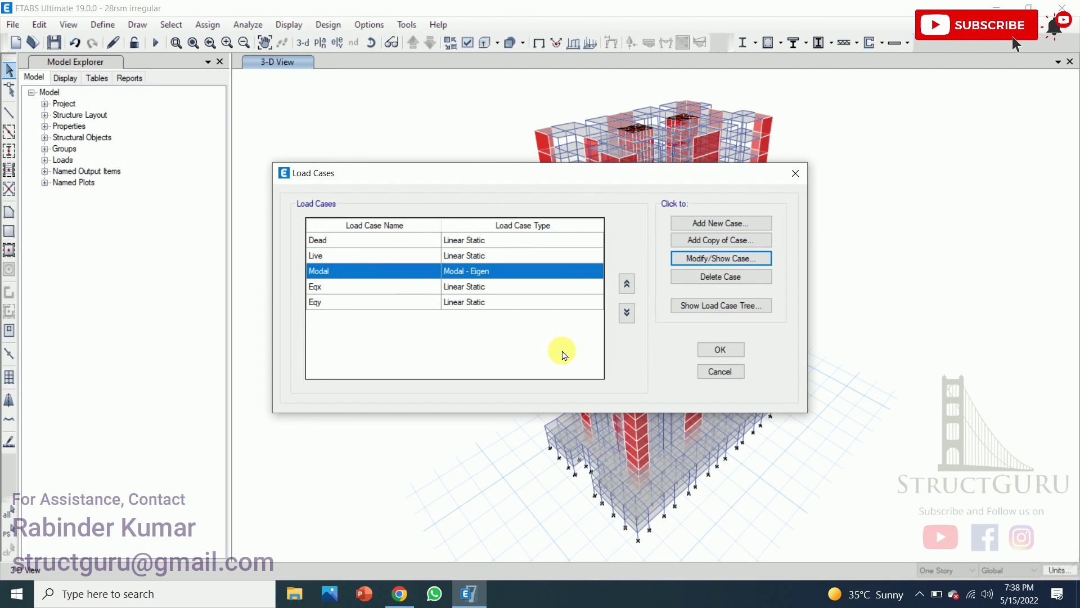
{"action": "left_click", "coordinate": [722, 350]}
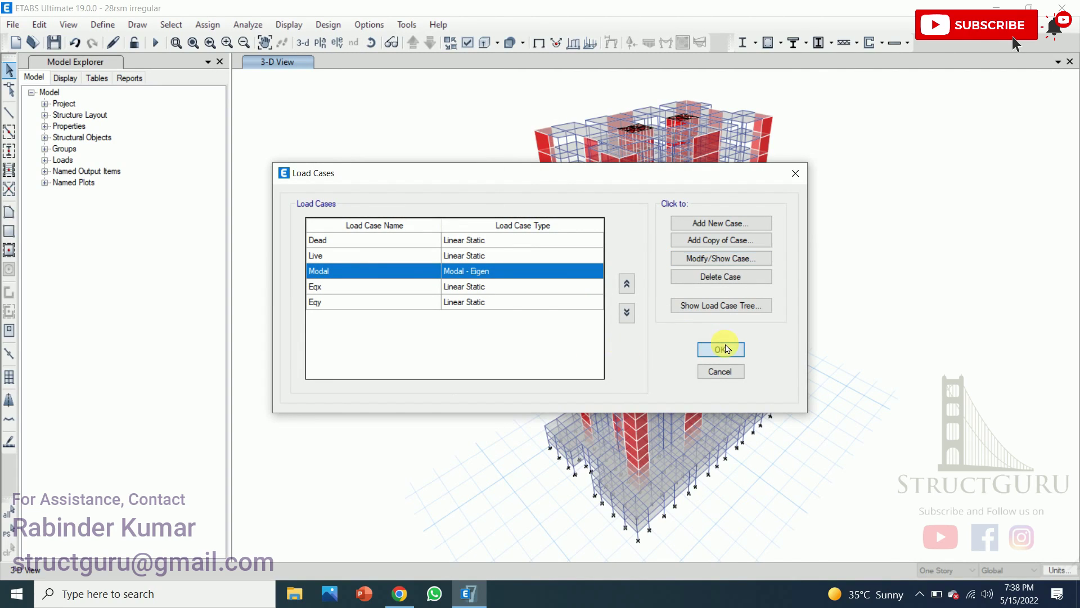
- Add a new response spectrum function of type ASCE7-16 and name it RS Function
{"action": "left_click", "coordinate": [107, 25]}
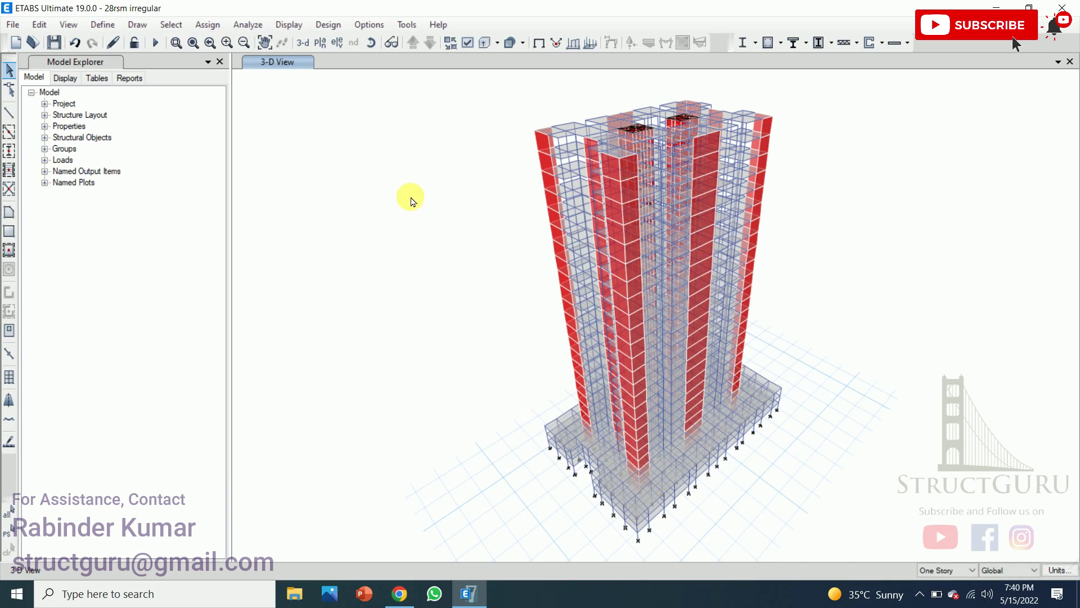
{"action": "left_click", "coordinate": [103, 26]}
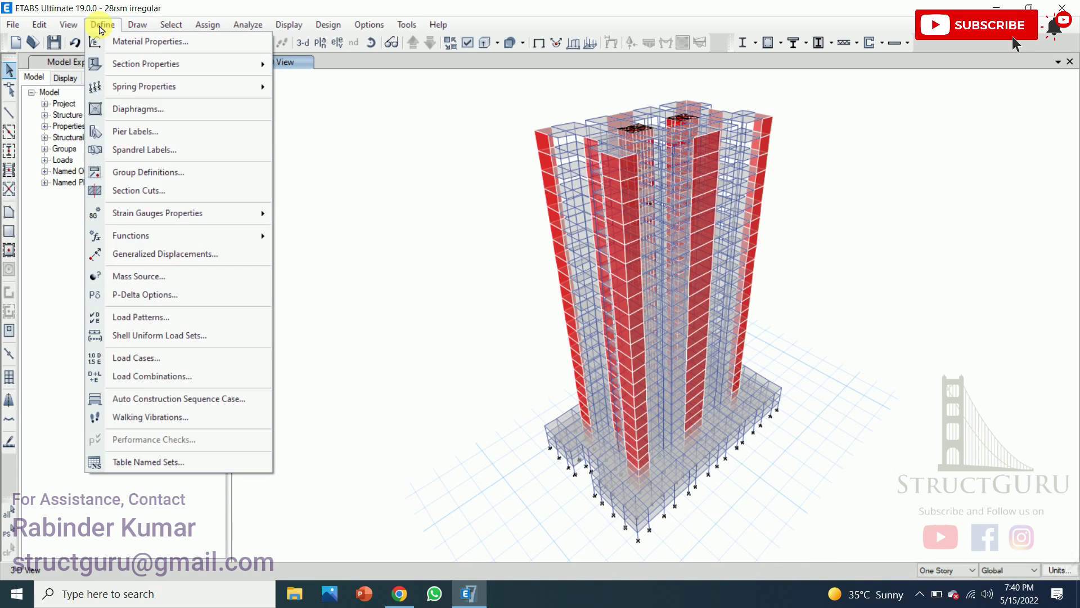
{"action": "mouse_move", "coordinate": [160, 243]}
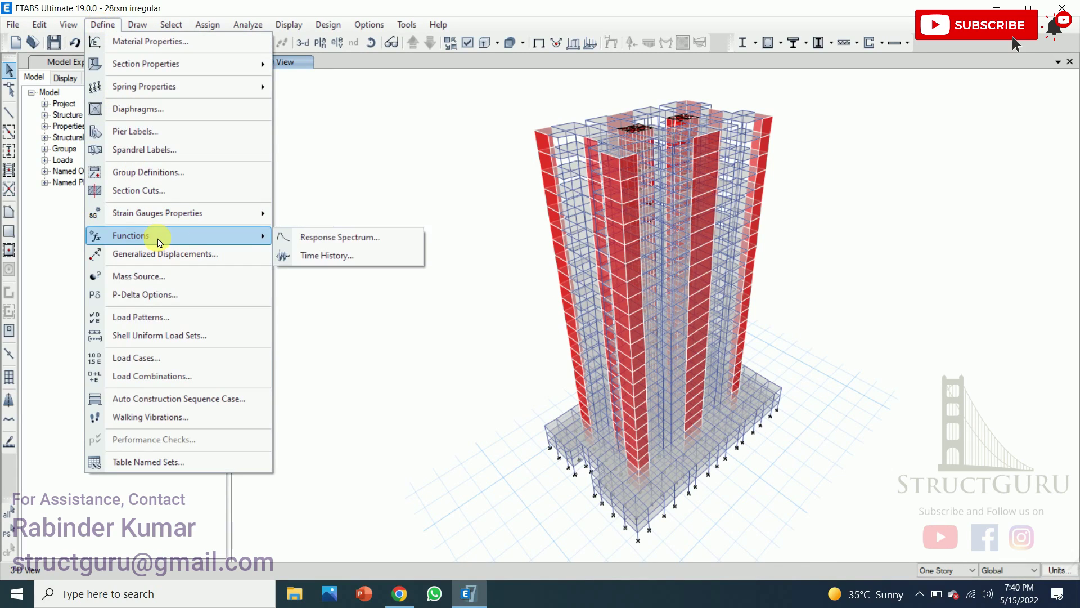
{"action": "left_click", "coordinate": [329, 237]}
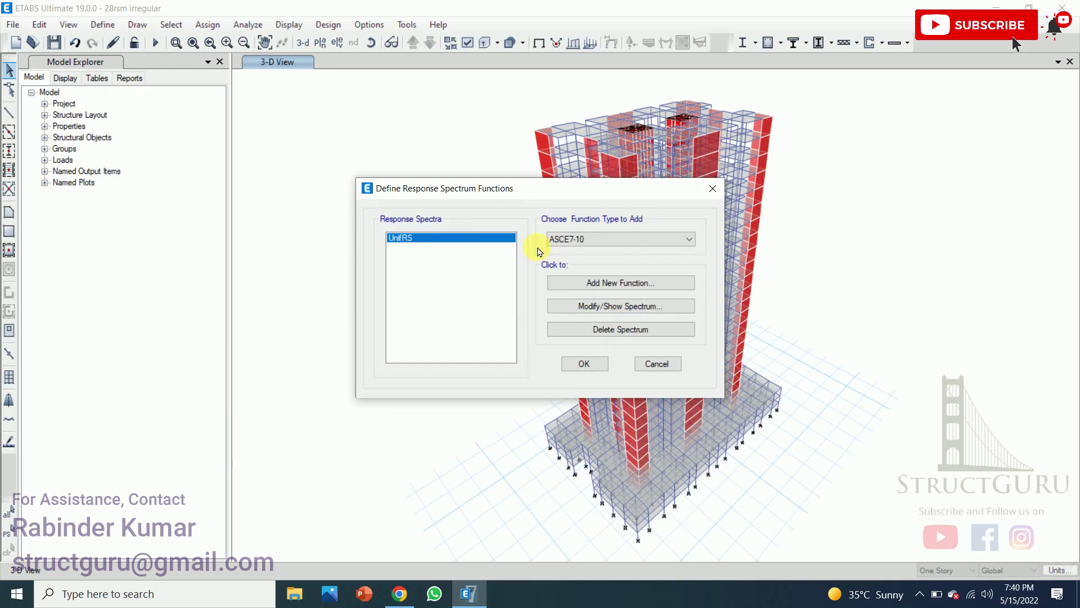
{"action": "left_click", "coordinate": [670, 242]}
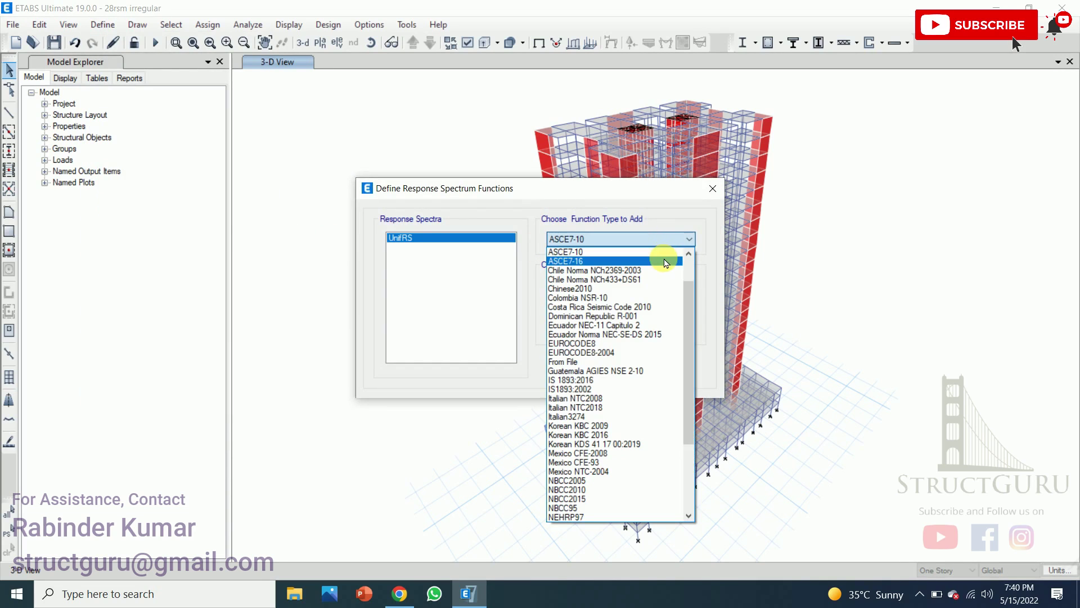
{"action": "left_click", "coordinate": [665, 262]}
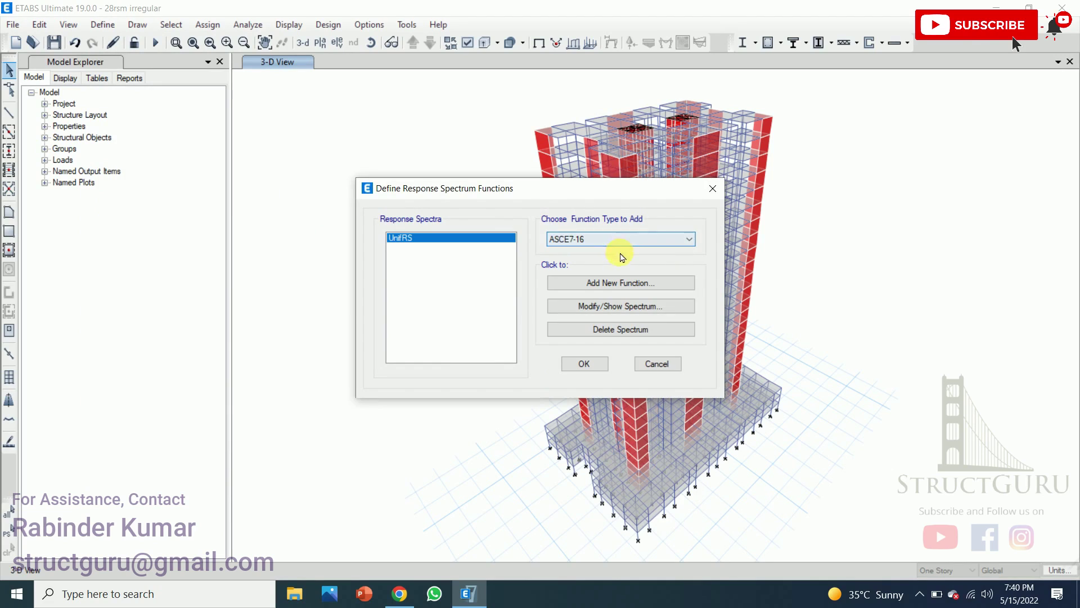
{"action": "left_click", "coordinate": [625, 286]}
{"action": "left_click", "coordinate": [465, 139]}
{"action": "type", "text": "RS F"}
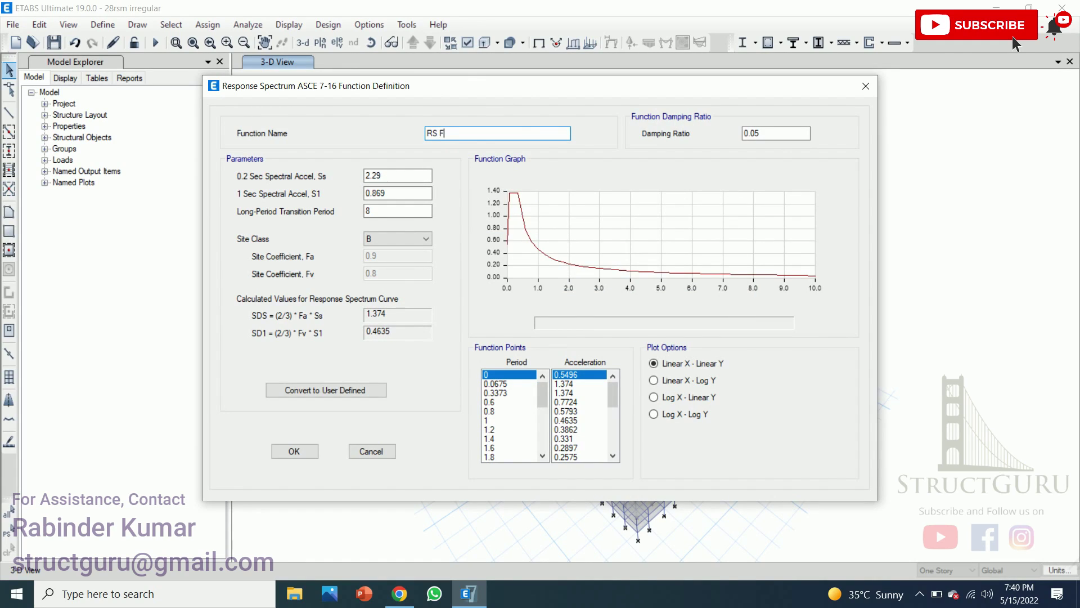
{"action": "type", "text": "unction"}
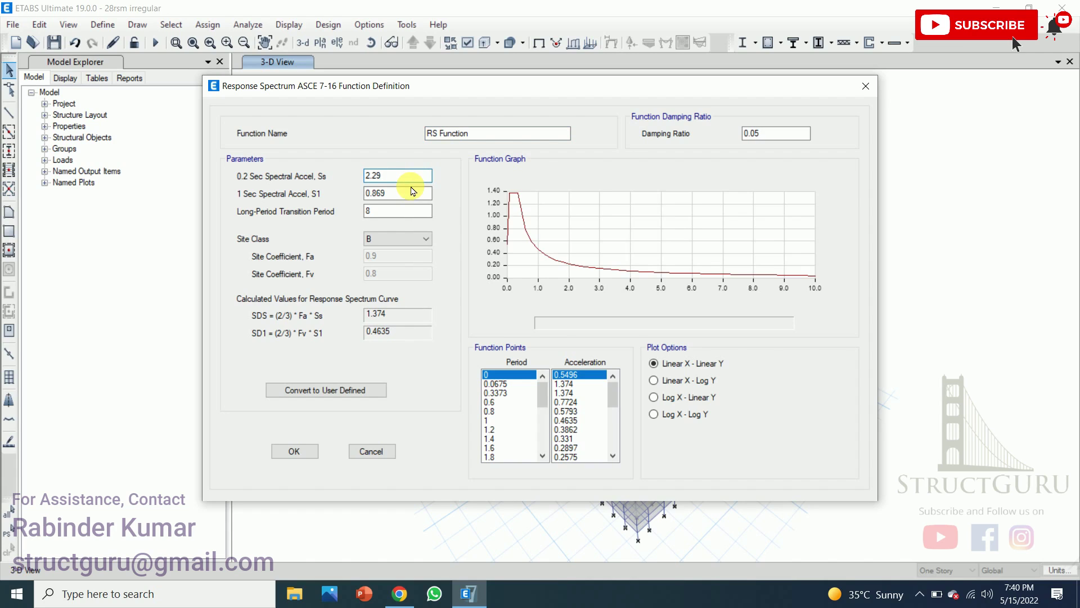
- Set the spectrum's 0.2 Sec Spectral Accel Ss to 1.67 and 1 Sec Spectral Accel S1 to 0.5, and accept the function
{"action": "type", "text": "1.67"}
{"action": "left_click", "coordinate": [420, 194]}
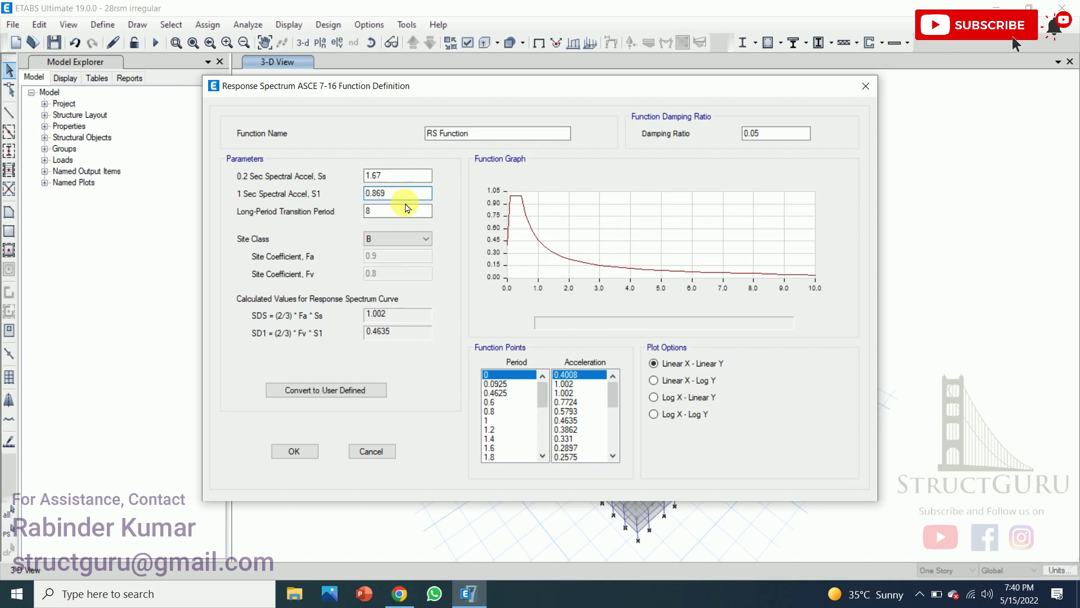
{"action": "type", "text": "0.5"}
{"action": "left_click", "coordinate": [413, 218]}
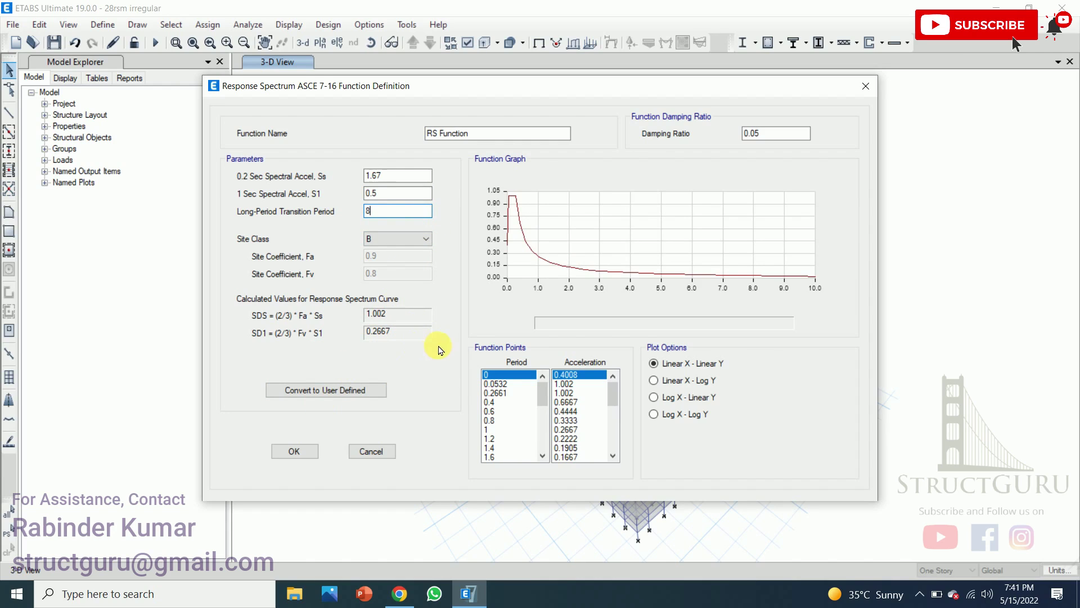
{"action": "left_click", "coordinate": [294, 456]}
{"action": "left_click", "coordinate": [585, 364]}
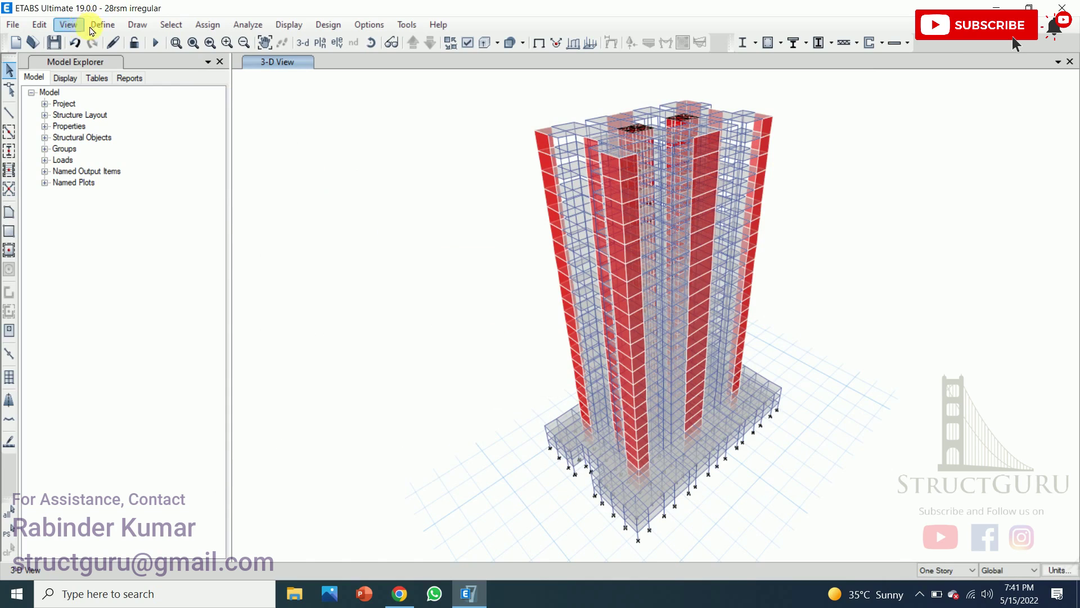
- Check the seismic coefficients Ss and S1 in the ASCE 7-16 loading of the Eqx load pattern
{"action": "left_click", "coordinate": [102, 25]}
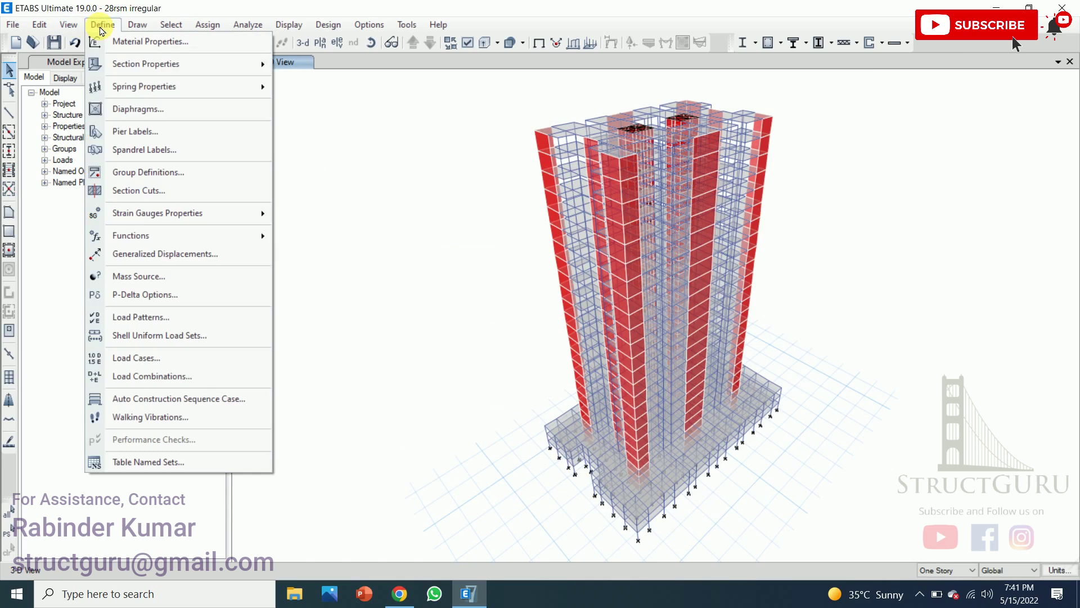
{"action": "left_click", "coordinate": [147, 316]}
{"action": "left_click", "coordinate": [630, 292]}
{"action": "left_click", "coordinate": [714, 296]}
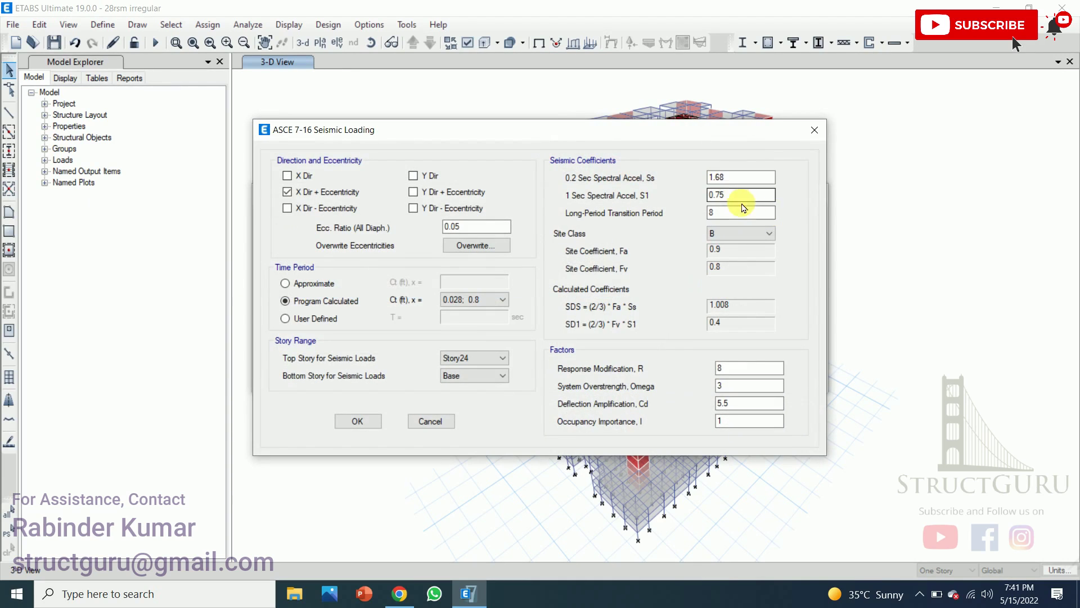
{"action": "left_click", "coordinate": [814, 130]}
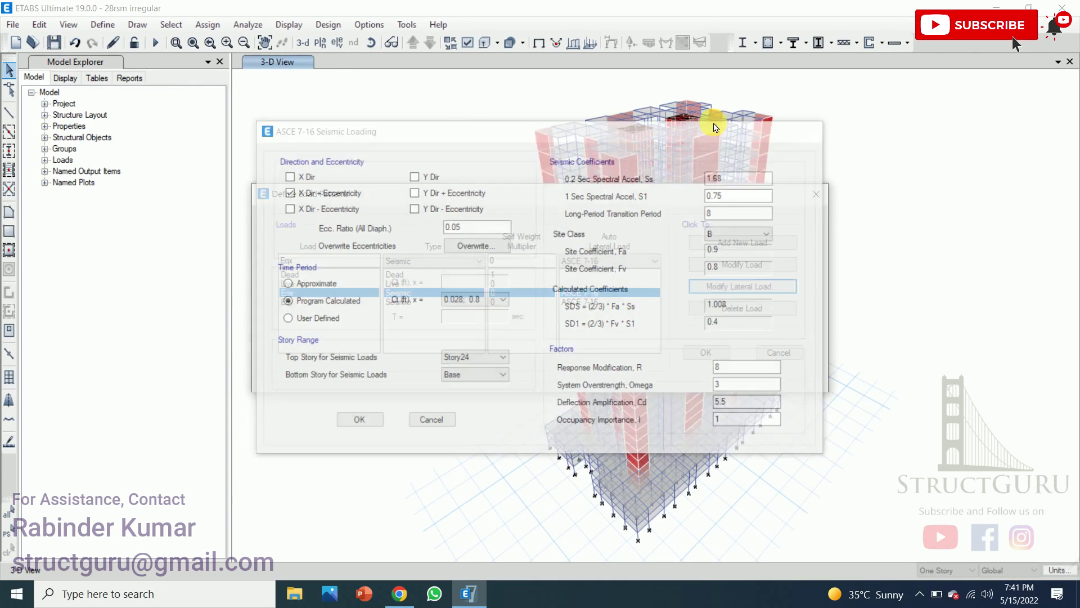
- Close the load pattern definitions and set the RS Function spectrum's 1 Sec Spectral Accel S1 to 0.75
{"action": "left_click", "coordinate": [778, 353]}
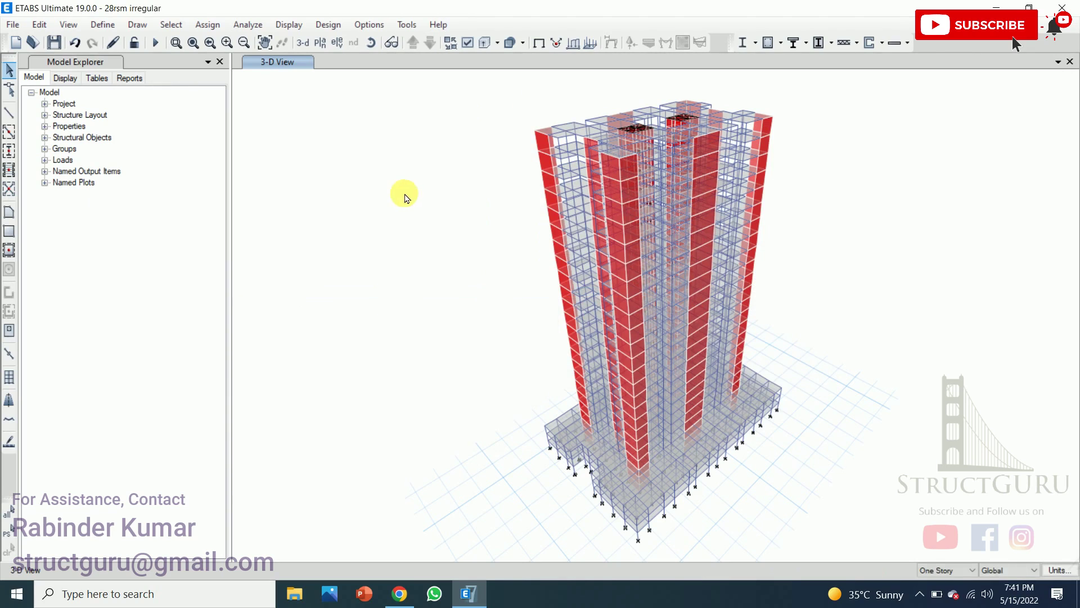
{"action": "left_click", "coordinate": [99, 26]}
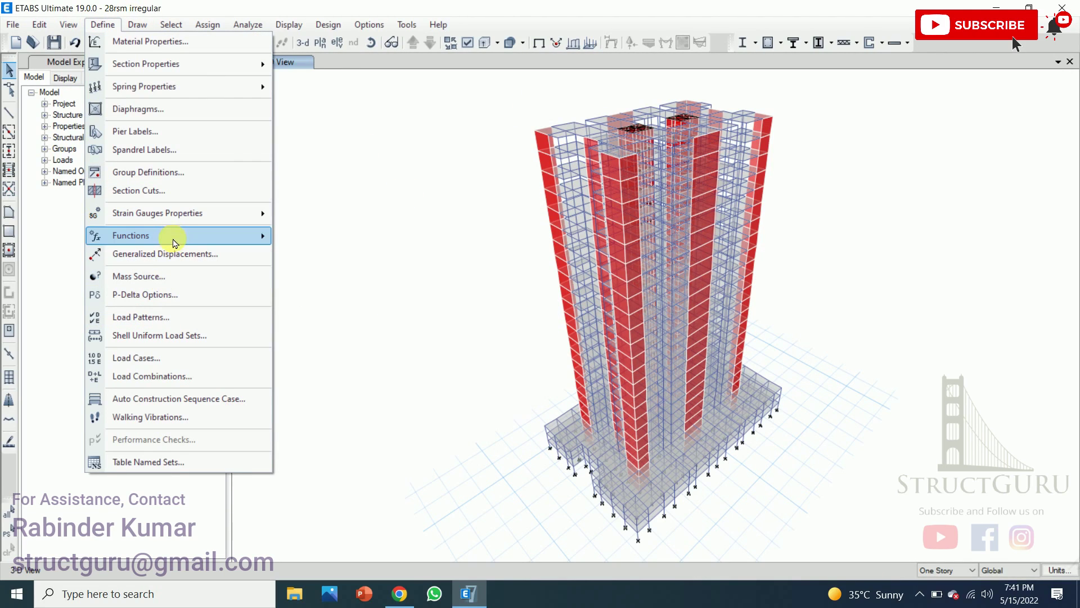
{"action": "mouse_move", "coordinate": [174, 240]}
{"action": "left_click", "coordinate": [315, 235]}
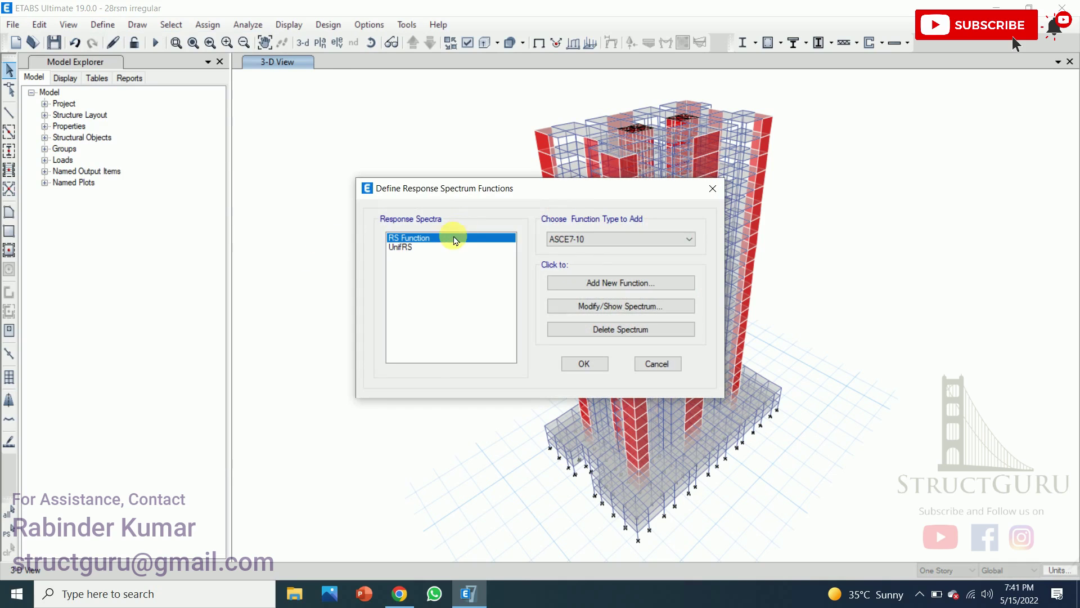
{"action": "left_click", "coordinate": [621, 305]}
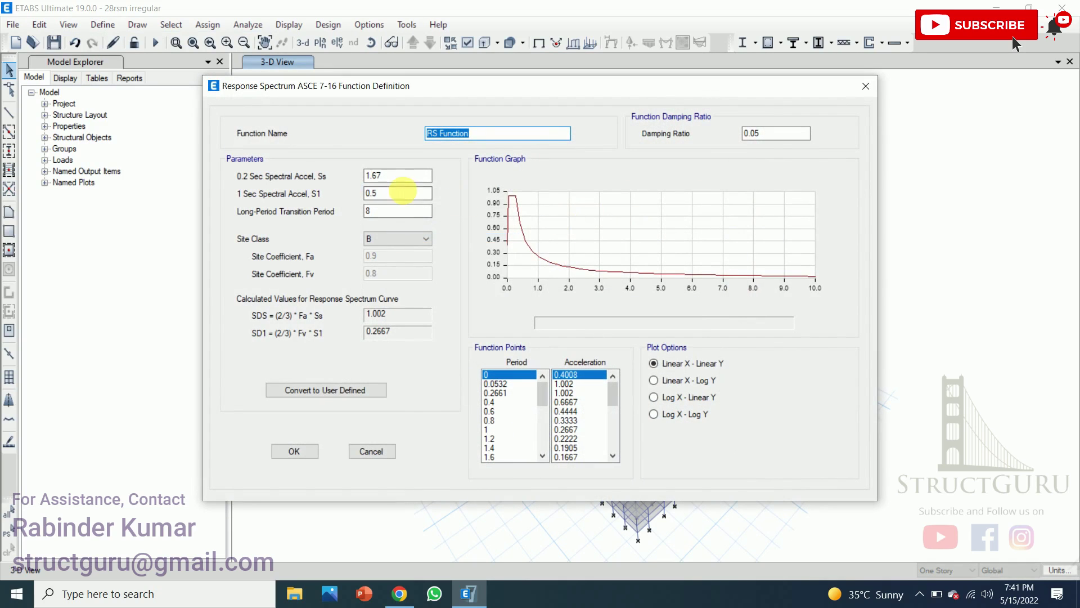
{"action": "left_click", "coordinate": [377, 193]}
{"action": "type", "text": "7"}
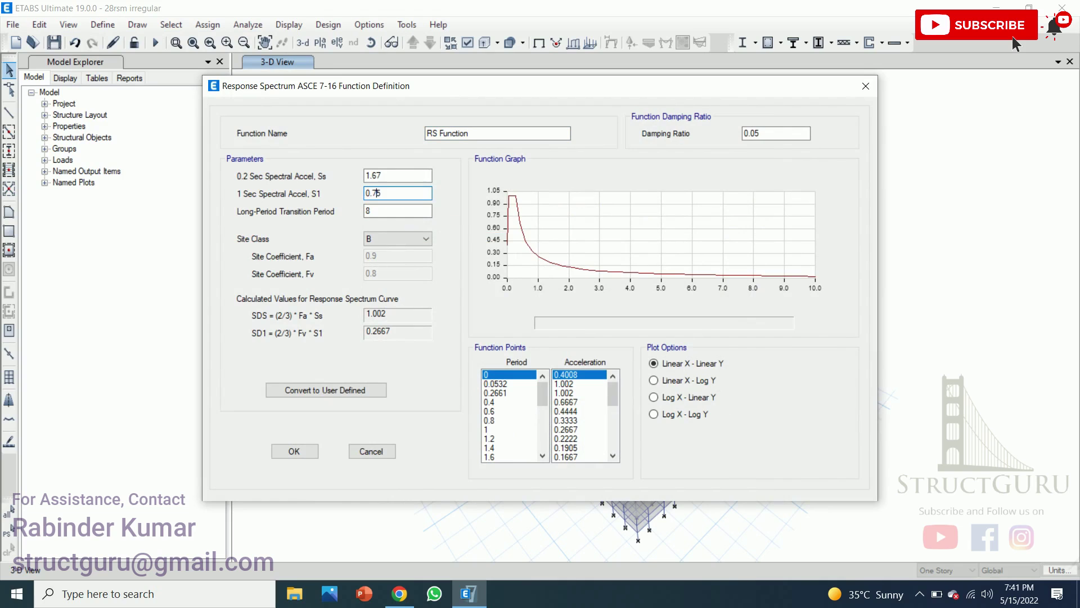
- Set the RS Function spectrum's 0.2 Sec Spectral Accel Ss to 1.68 and accept the modified function
{"action": "left_click", "coordinate": [397, 179]}
{"action": "key", "text": "BackSpace"}
{"action": "type", "text": "8"}
{"action": "left_click", "coordinate": [409, 196]}
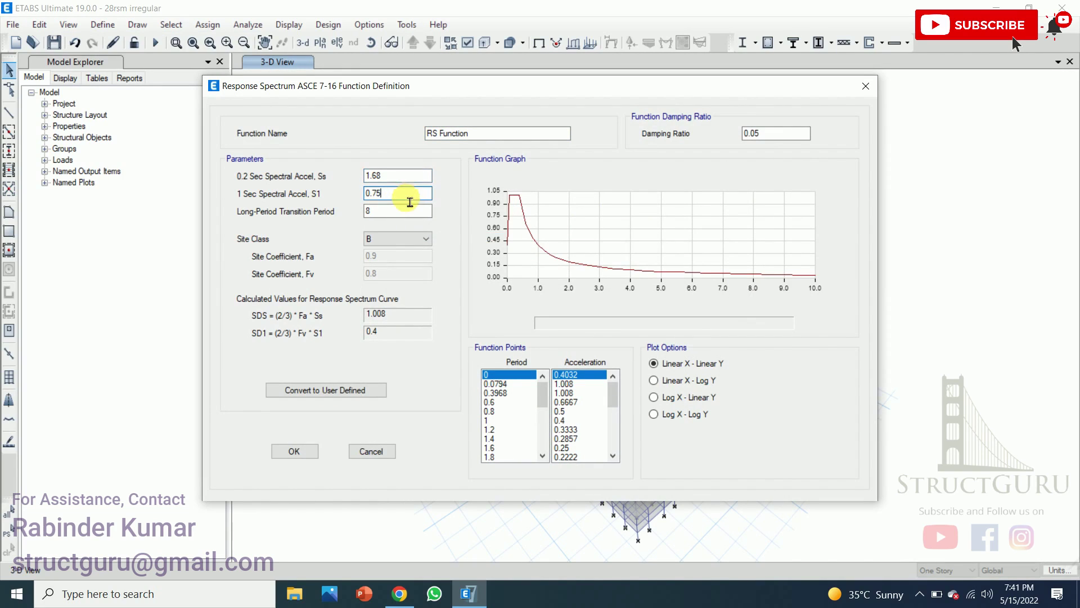
{"action": "left_click", "coordinate": [294, 452]}
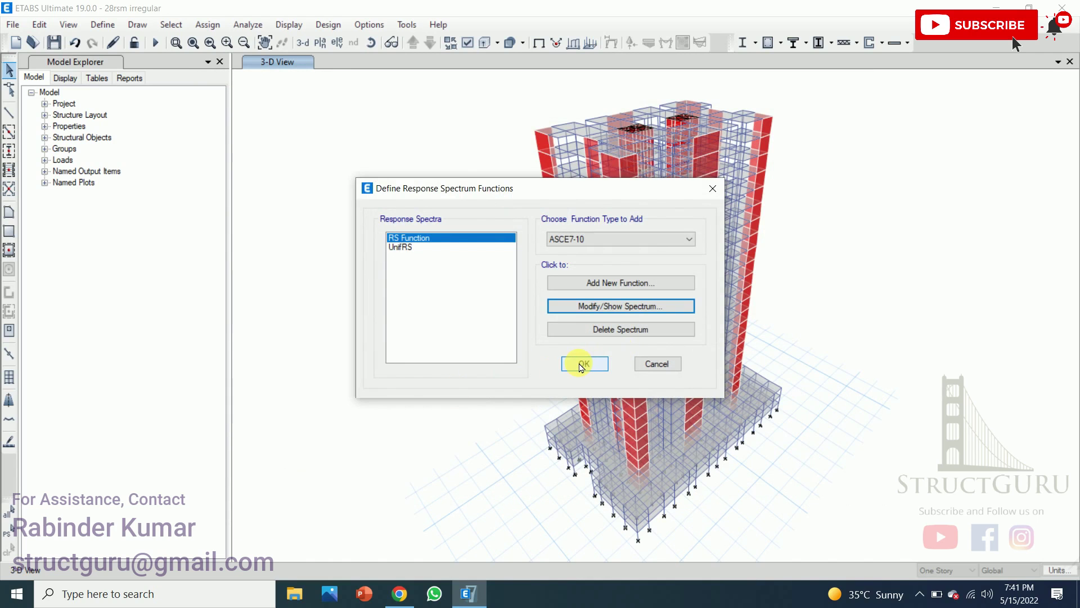
{"action": "left_click", "coordinate": [584, 365]}
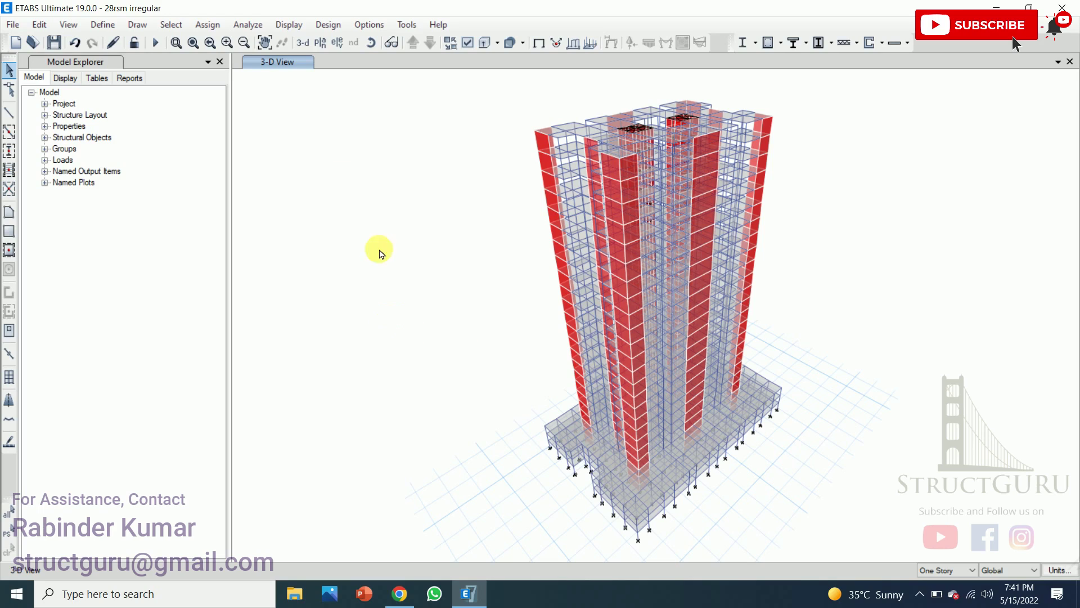
- Run the analysis, saving the model as 29rsm irregular.EDB
{"action": "left_click", "coordinate": [155, 42]}
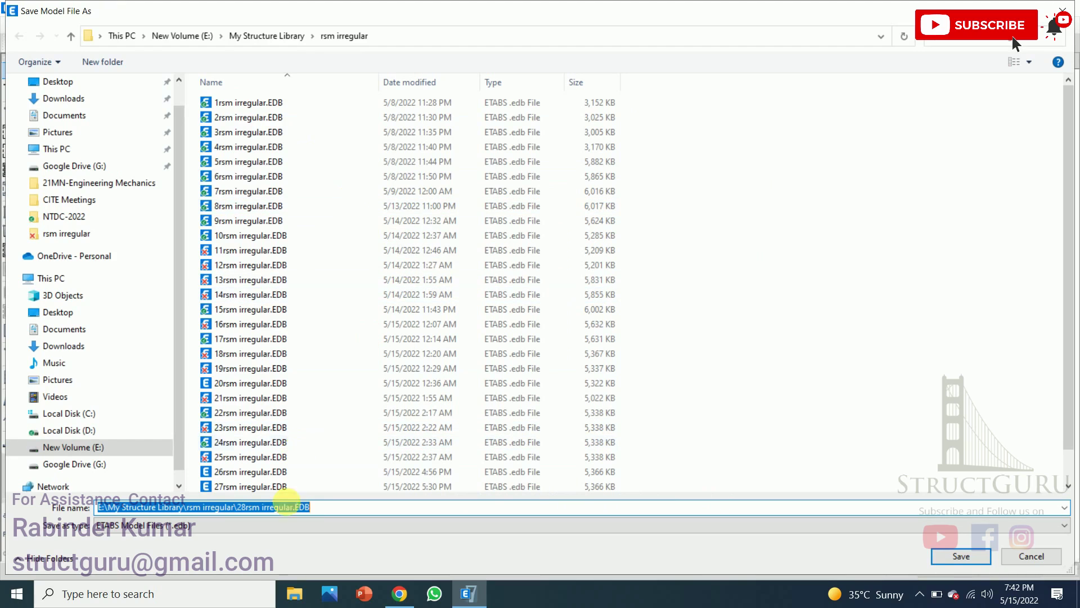
{"action": "left_click", "coordinate": [246, 507]}
{"action": "key", "text": "BackSpace"}
{"action": "type", "text": "9"}
{"action": "key", "text": "Return"}
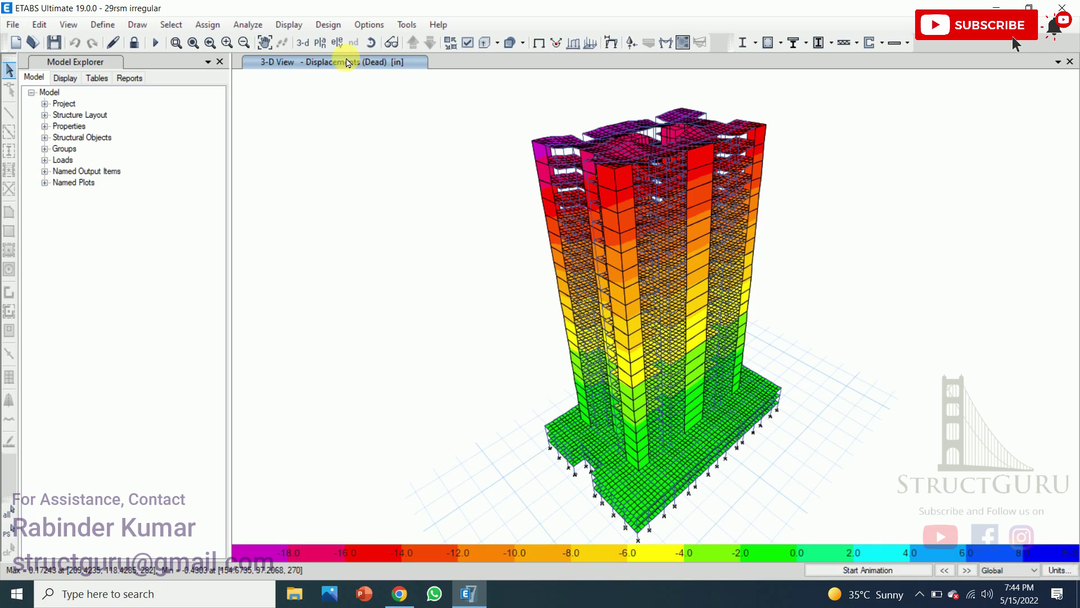
- Display only the Modal Participating Mass Ratios table from the analysis results, deselecting the Base Reactions
{"action": "left_click", "coordinate": [302, 31]}
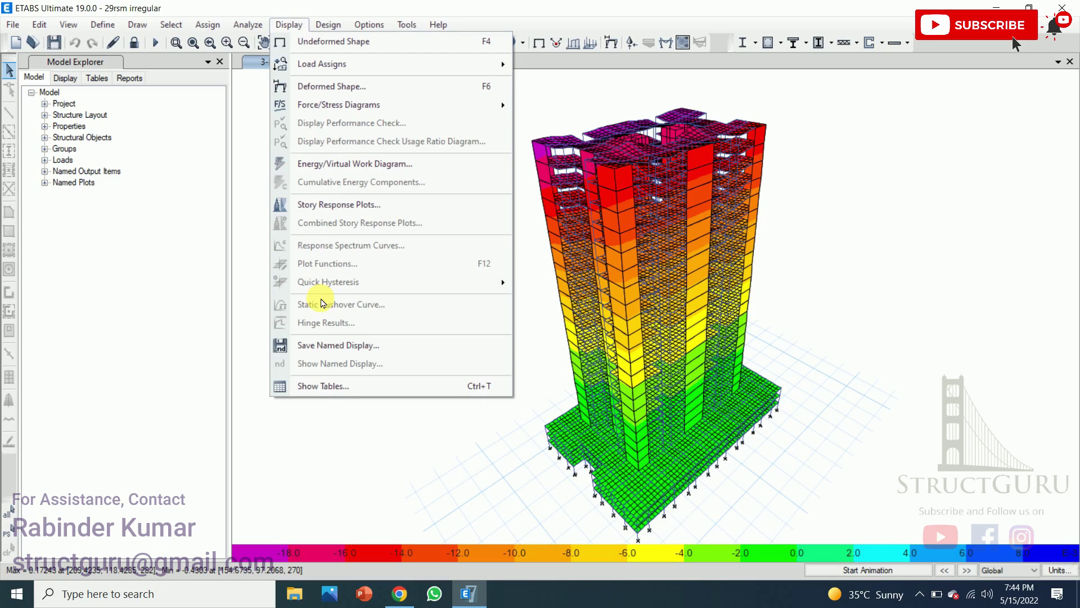
{"action": "left_click", "coordinate": [330, 388]}
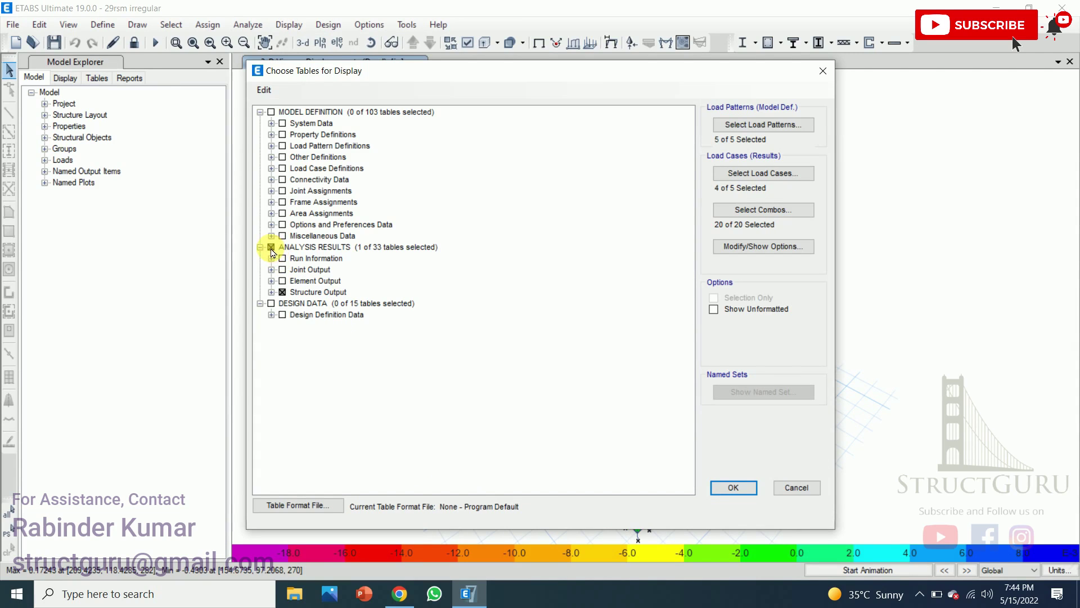
{"action": "left_click", "coordinate": [272, 292]}
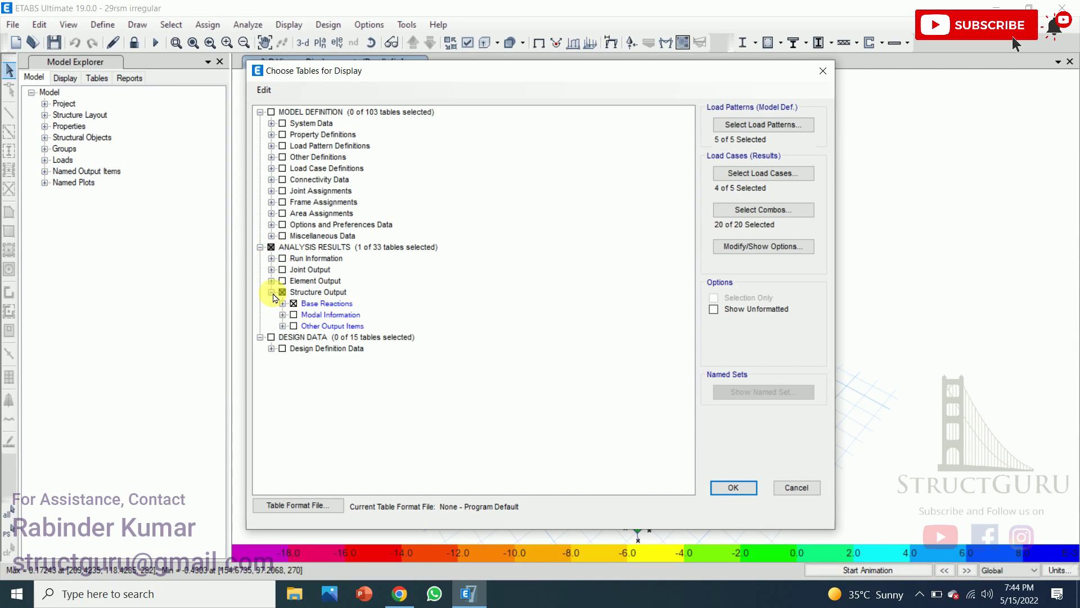
{"action": "left_click", "coordinate": [291, 302]}
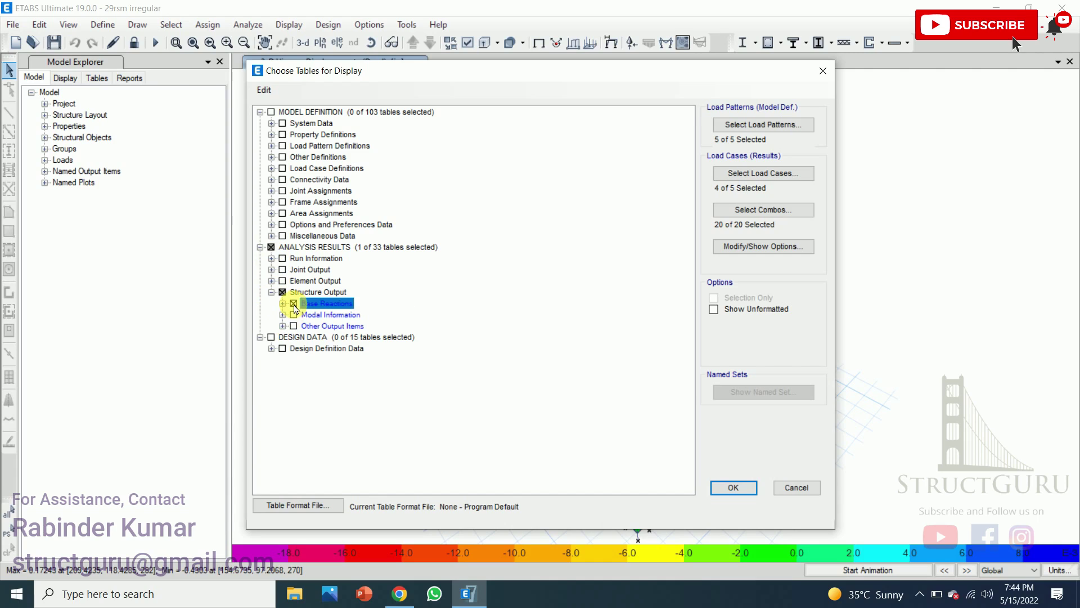
{"action": "left_click", "coordinate": [284, 315]}
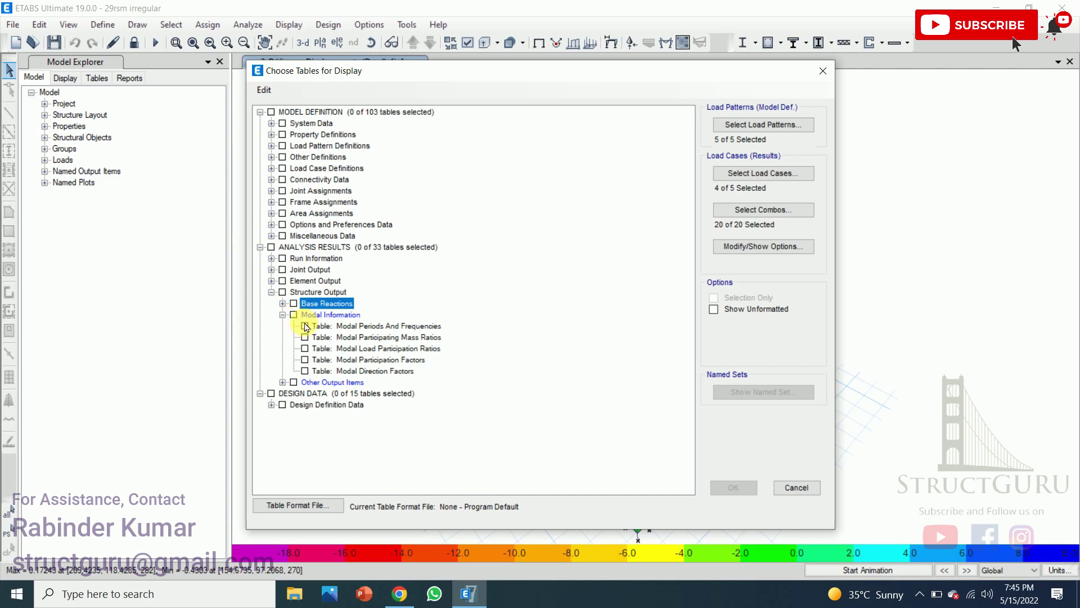
{"action": "left_click", "coordinate": [312, 338]}
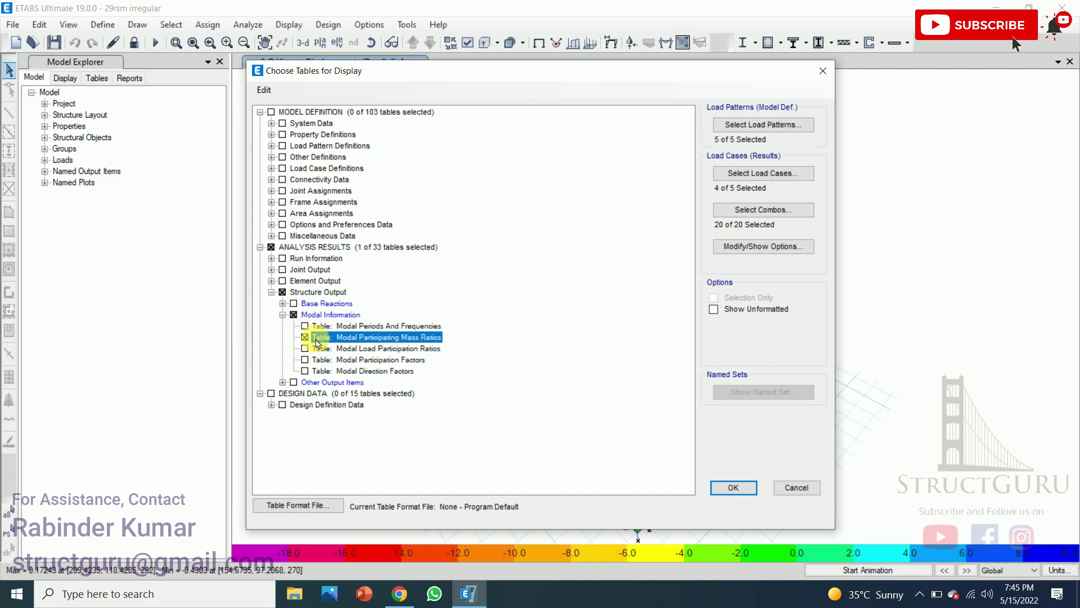
{"action": "left_click", "coordinate": [732, 488]}
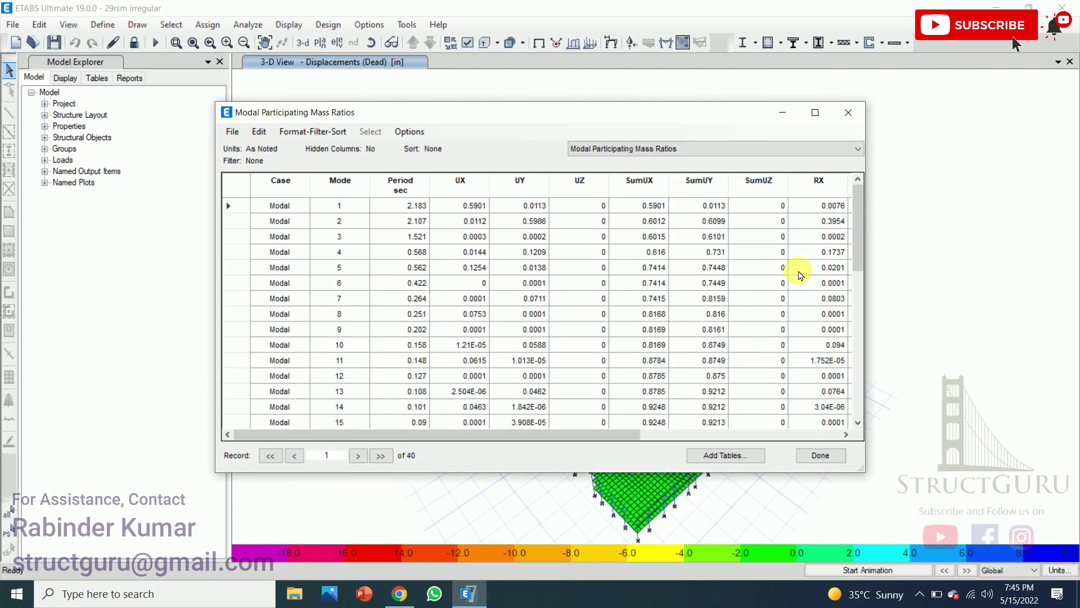
- Examine the cumulative mass participation SumUX, SumUY, SumRX and SumRY at the last mode, and close the table
{"action": "left_click_drag", "start_coordinate": [859, 212], "coordinate": [849, 369]}
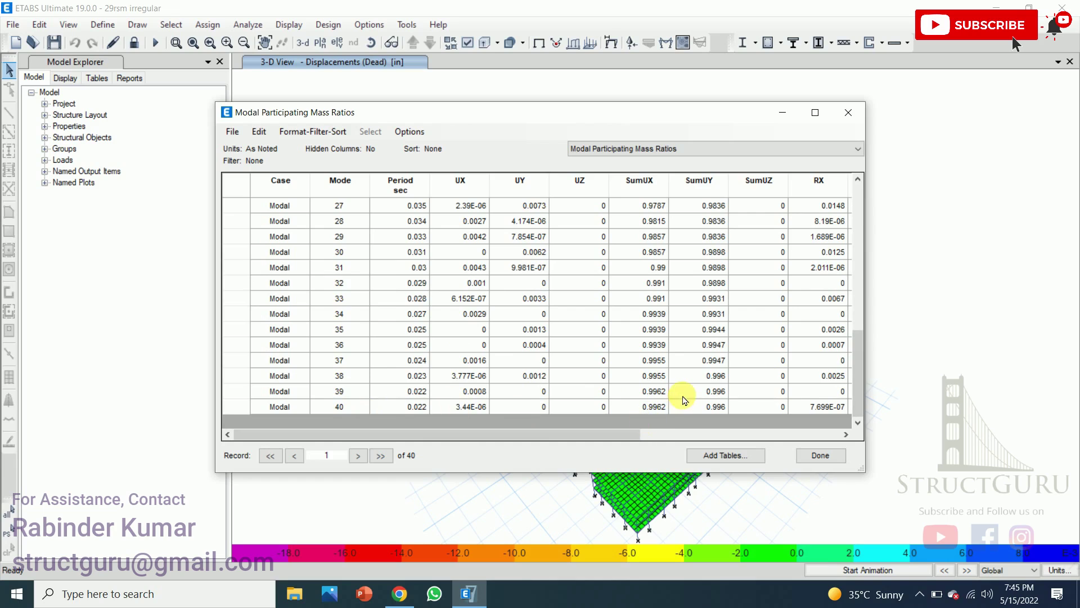
{"action": "left_click", "coordinate": [661, 407]}
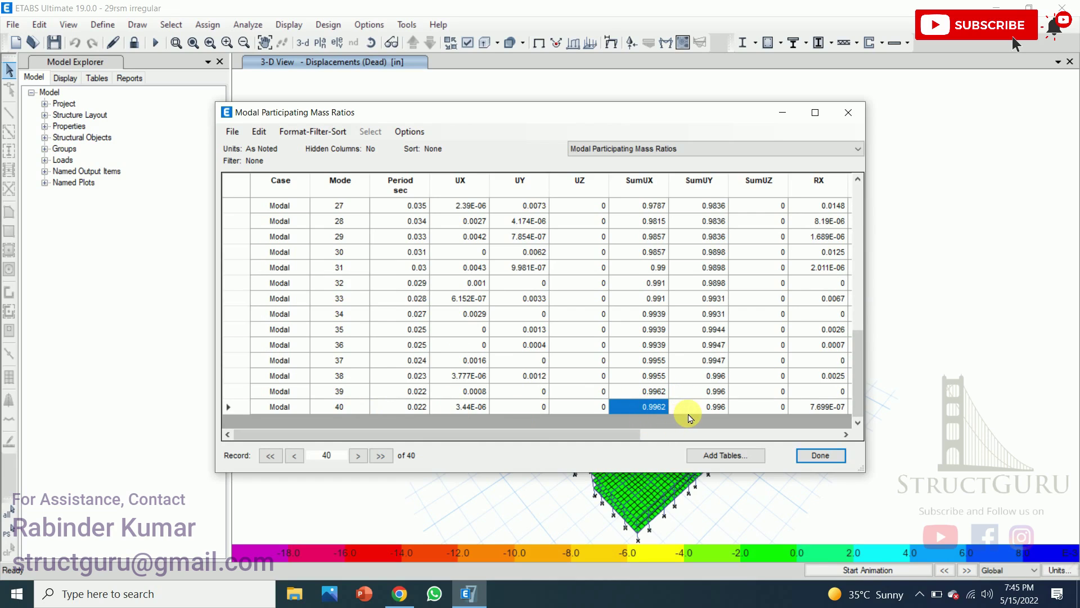
{"action": "left_click", "coordinate": [716, 410]}
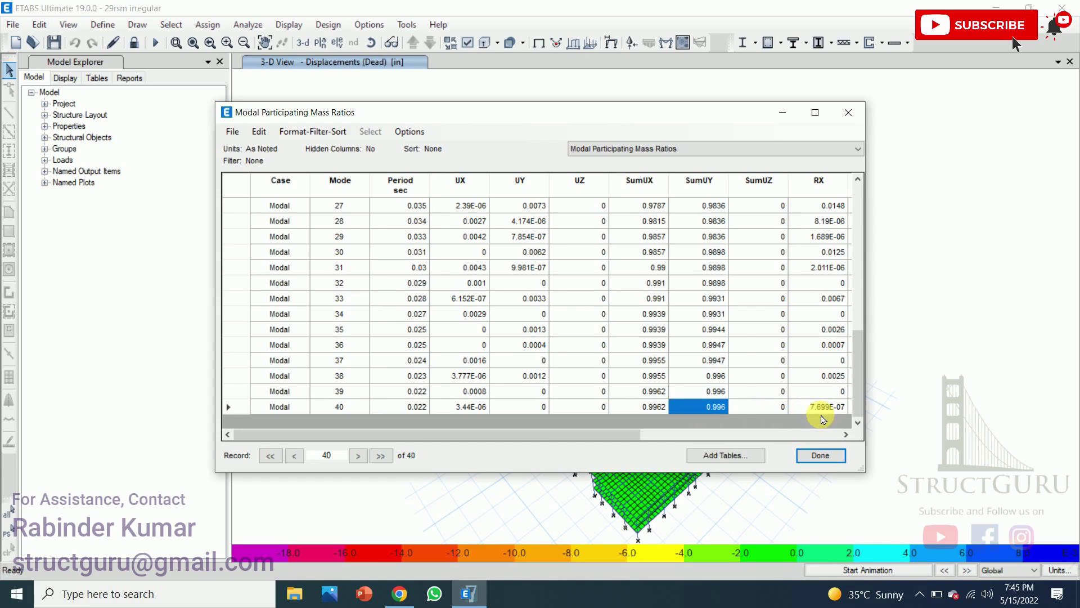
{"action": "left_click_drag", "start_coordinate": [630, 432], "coordinate": [808, 451]}
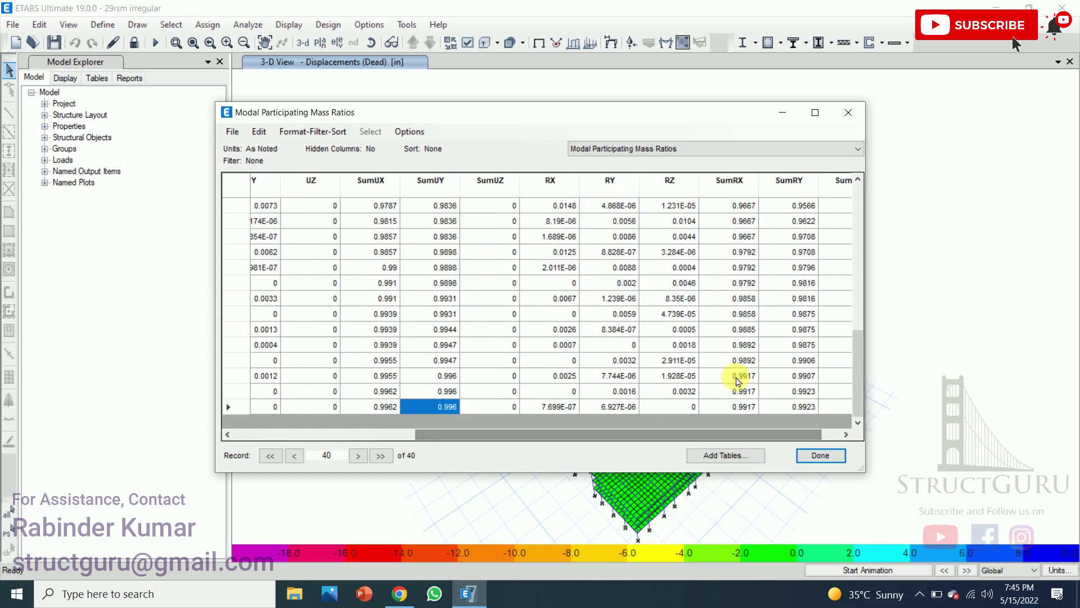
{"action": "left_click_drag", "start_coordinate": [754, 437], "coordinate": [581, 454]}
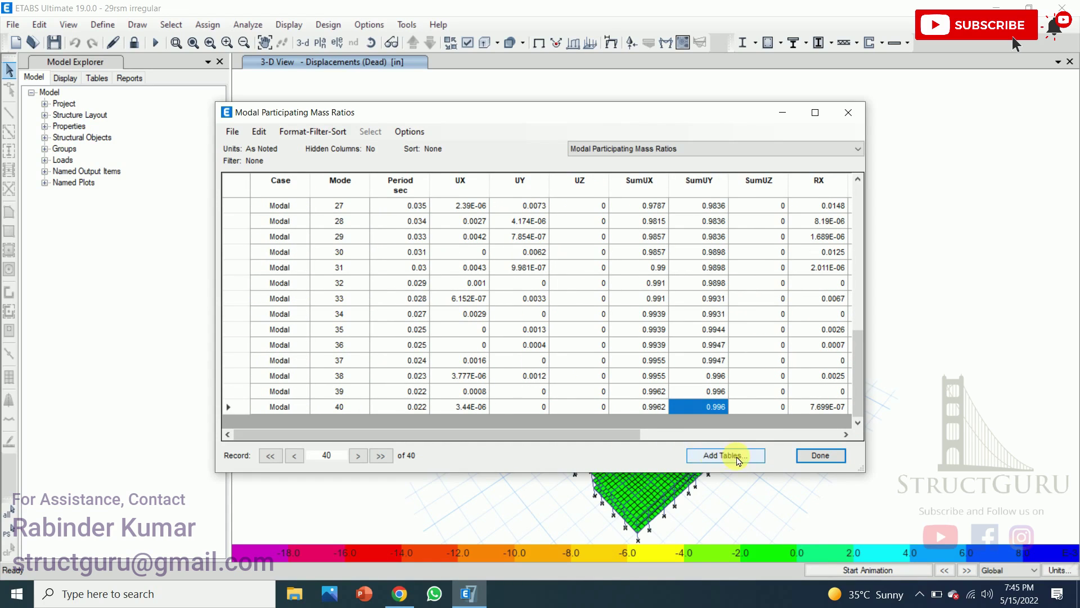
{"action": "left_click", "coordinate": [829, 456]}
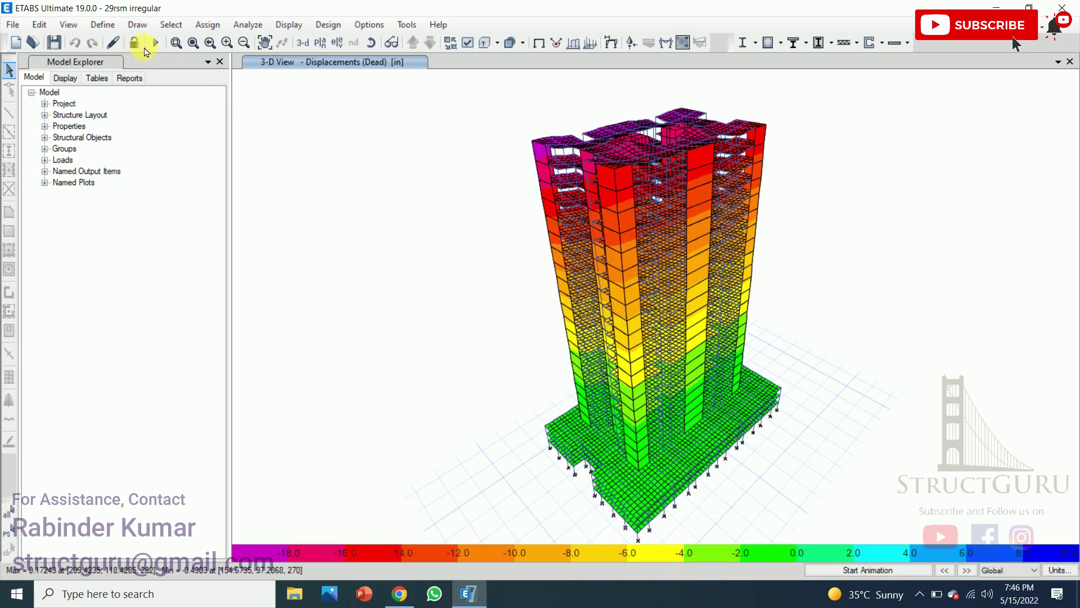
- Return to the undeformed model and add a new load case named Respone Spec of type Response Spectrum
{"action": "key", "text": "F4"}
{"action": "left_click", "coordinate": [102, 24]}
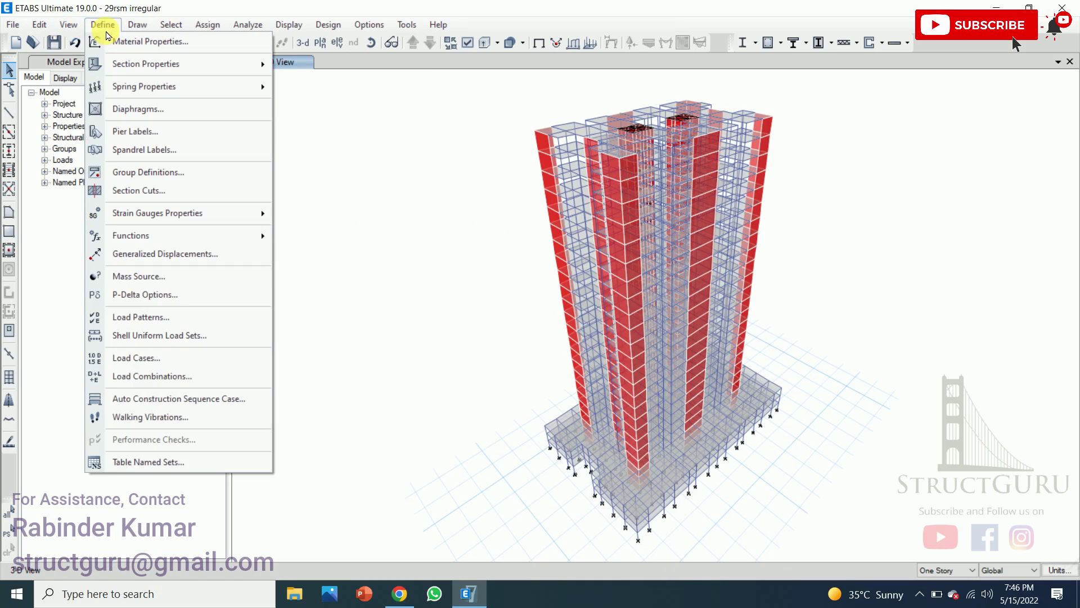
{"action": "left_click", "coordinate": [162, 357]}
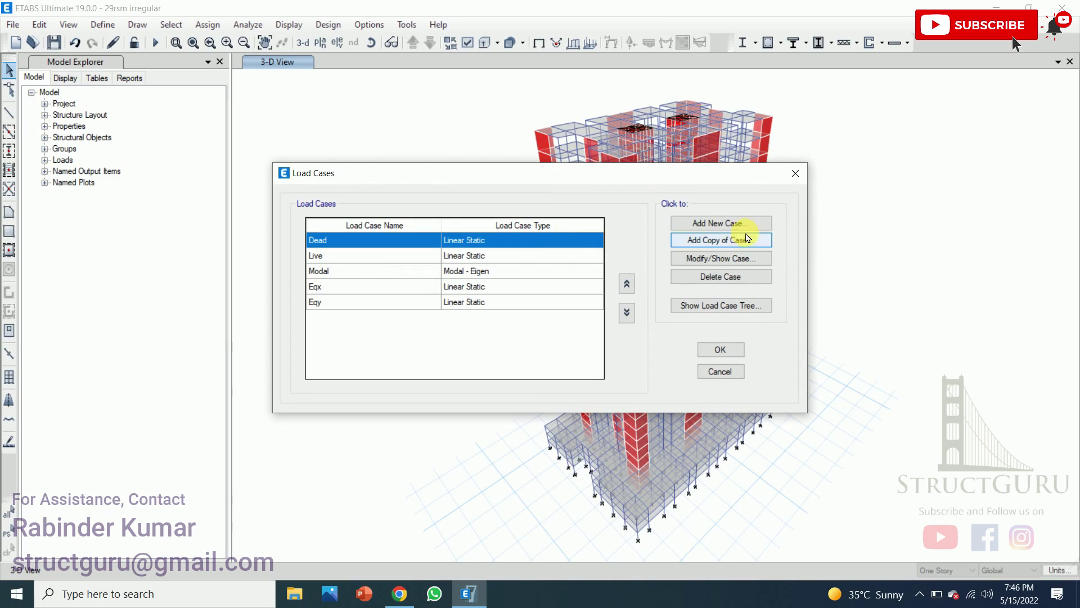
{"action": "left_click", "coordinate": [726, 228]}
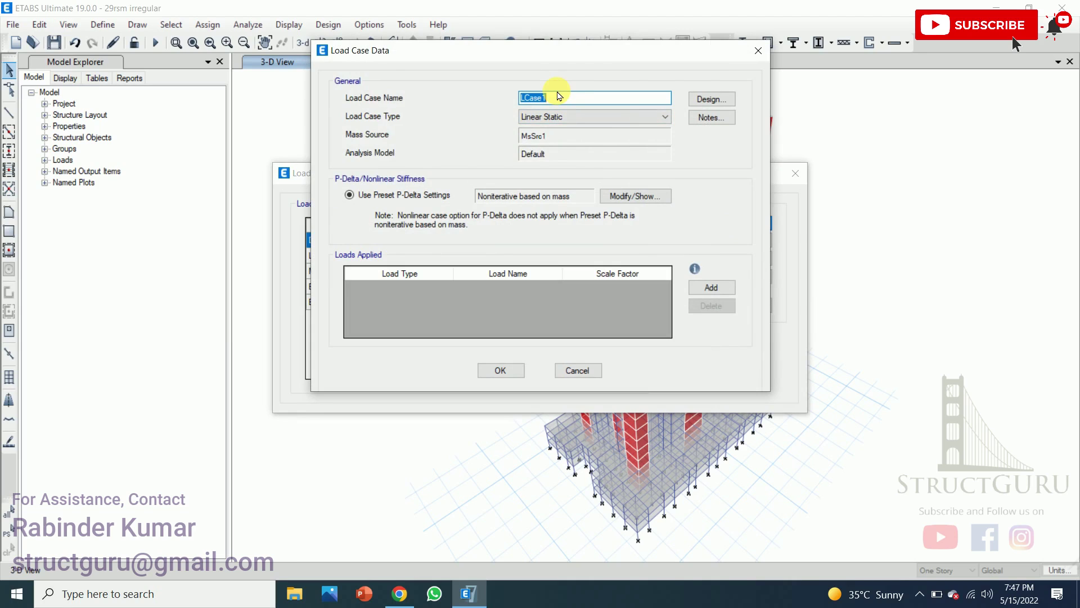
{"action": "type", "text": "Respone Spec"}
{"action": "left_click", "coordinate": [625, 116]}
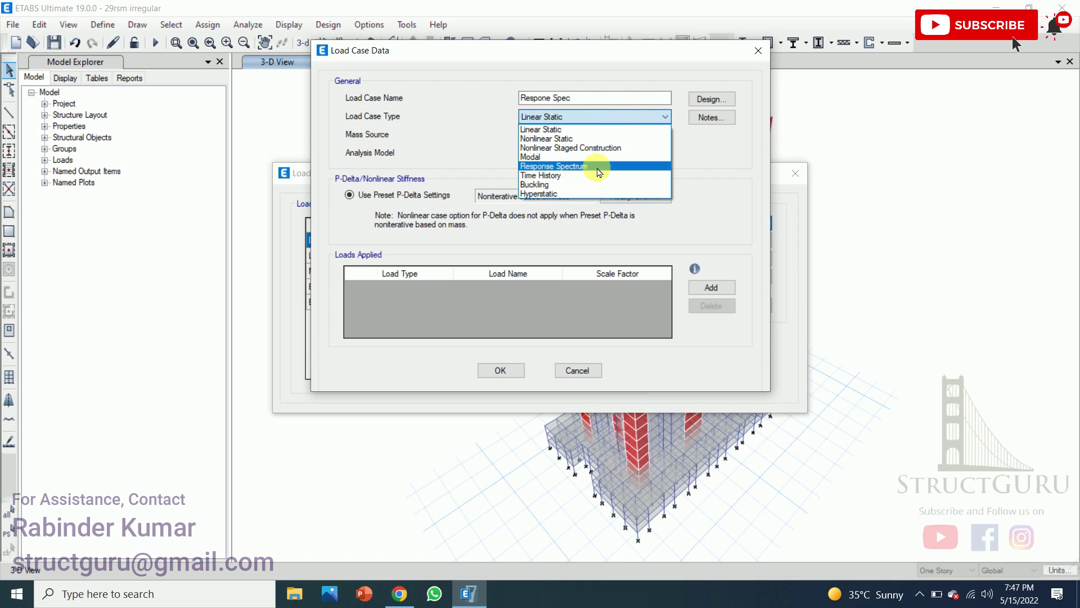
{"action": "left_click", "coordinate": [596, 166]}
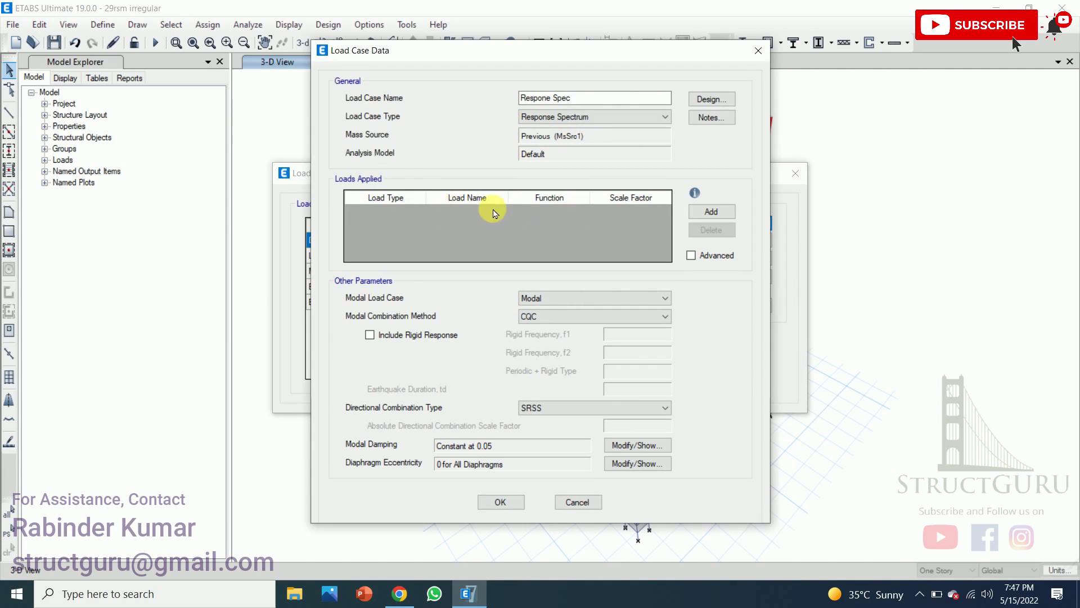
- Add two acceleration loads to the Respone Spec case, the first in direction U1 and the second in U2
{"action": "left_click", "coordinate": [712, 212]}
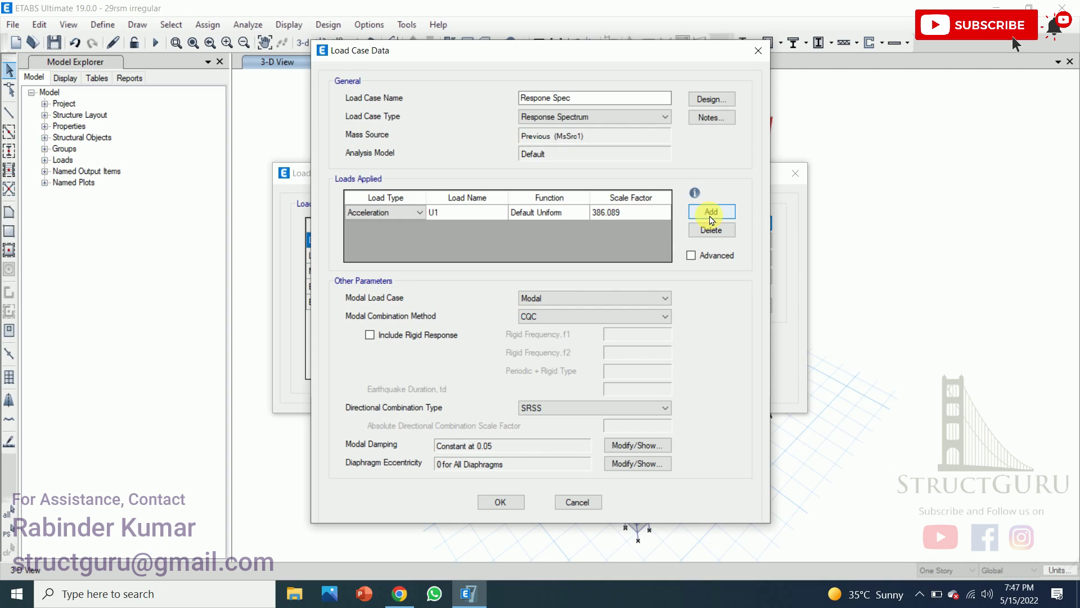
{"action": "left_click", "coordinate": [712, 213]}
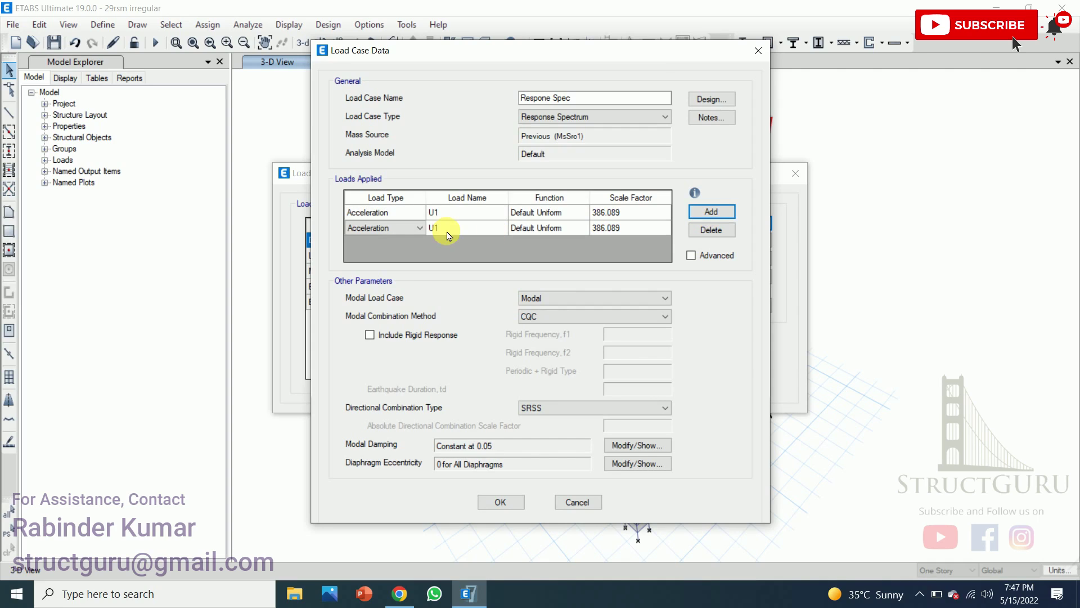
{"action": "left_click", "coordinate": [459, 218]}
{"action": "left_click", "coordinate": [500, 217]}
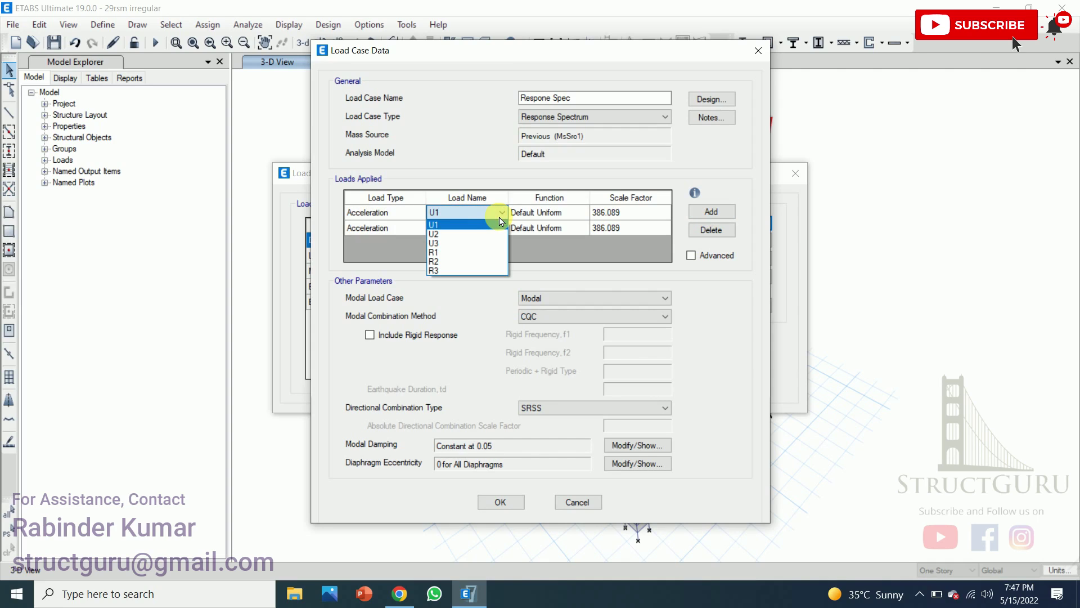
{"action": "left_click", "coordinate": [500, 223]}
{"action": "left_click", "coordinate": [504, 228]}
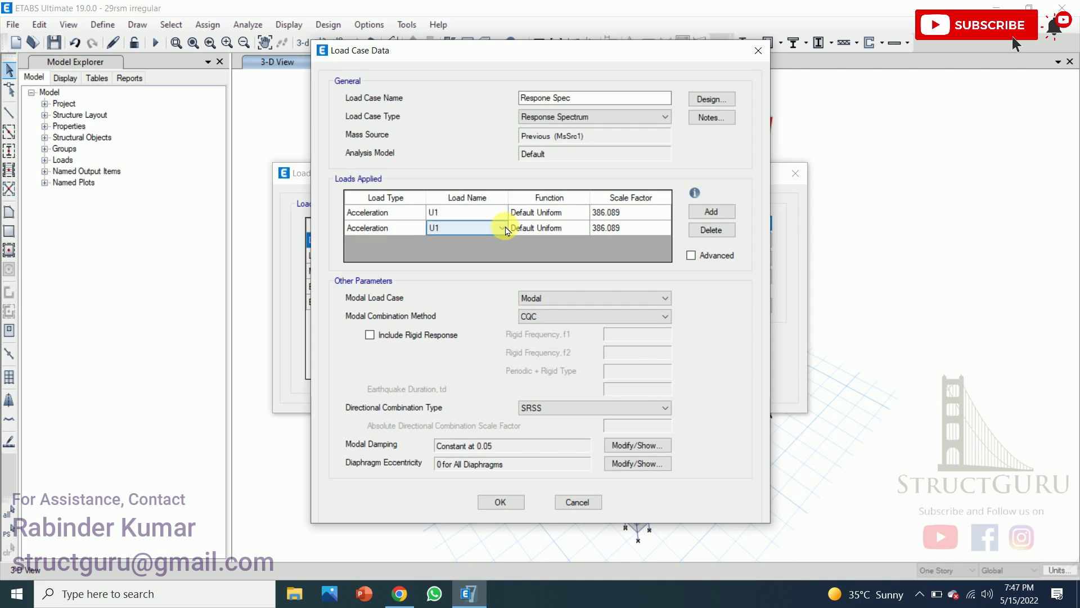
{"action": "left_click", "coordinate": [502, 228]}
{"action": "left_click", "coordinate": [484, 248]}
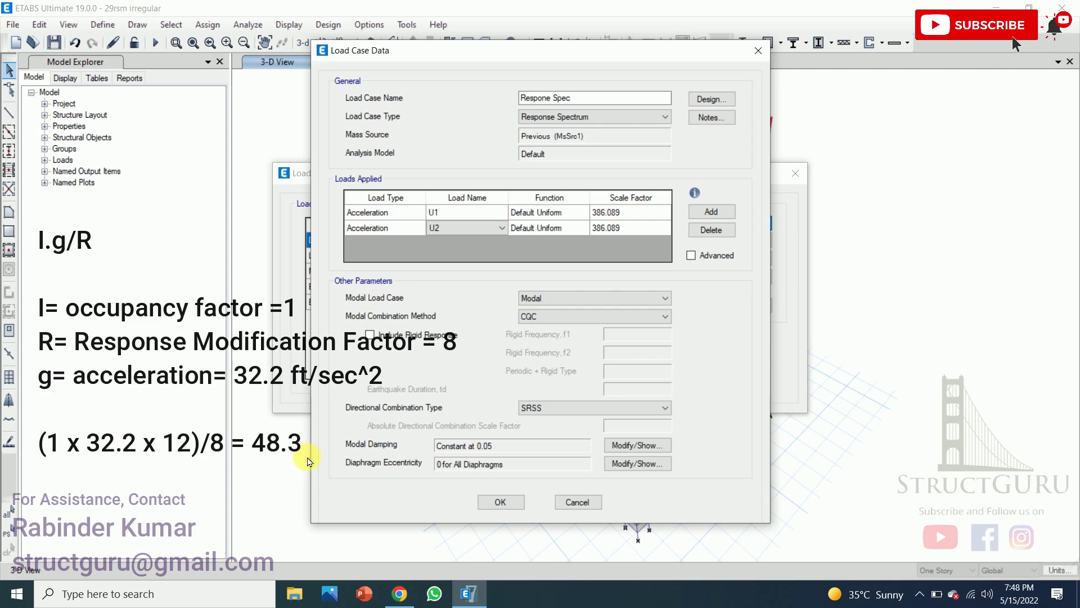
- Open Calculator and compute the scale factor I·g/R as 1 × 32.2 × 12 divided by 8
{"action": "left_click", "coordinate": [169, 596]}
{"action": "type", "text": "calc"}
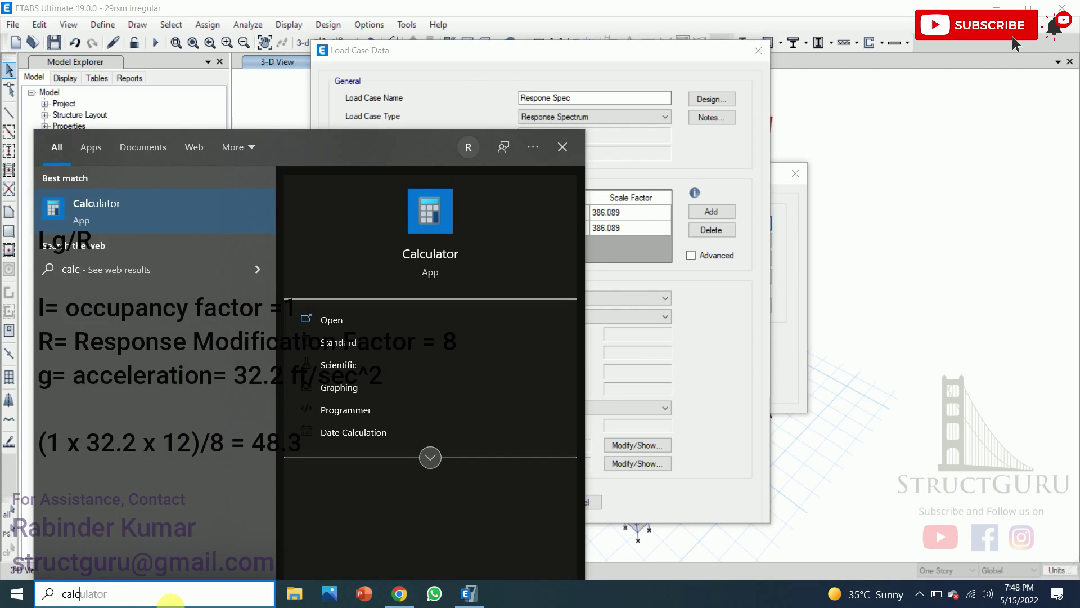
{"action": "key", "text": "Return"}
{"action": "type", "text": "1"}
{"action": "type", "text": "32.2"}
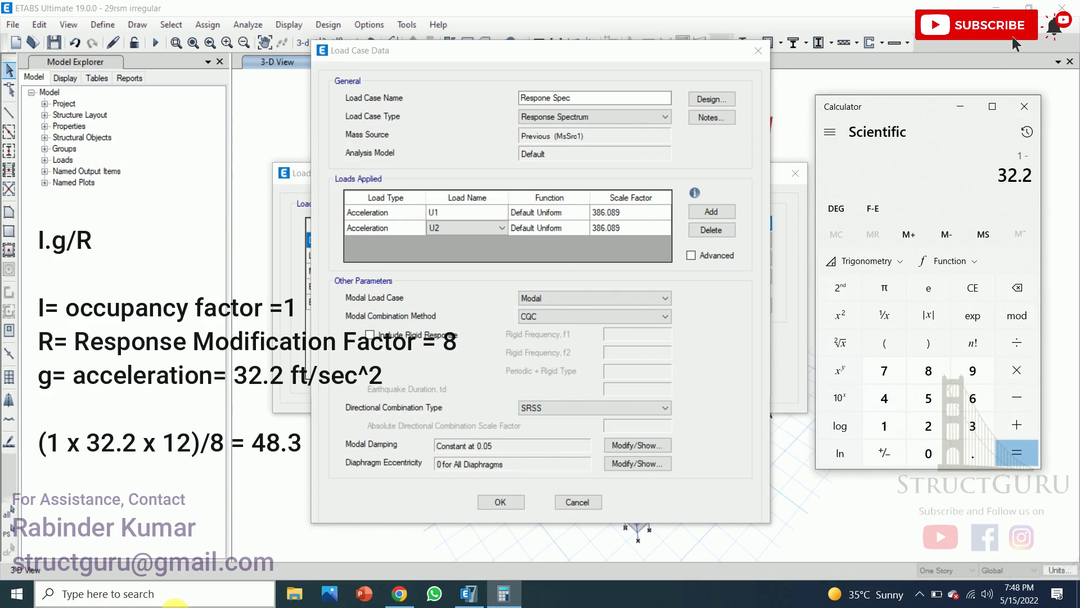
{"action": "key", "text": "Escape"}
{"action": "type", "text": "1*32.2*12"}
{"action": "key", "text": "Return"}
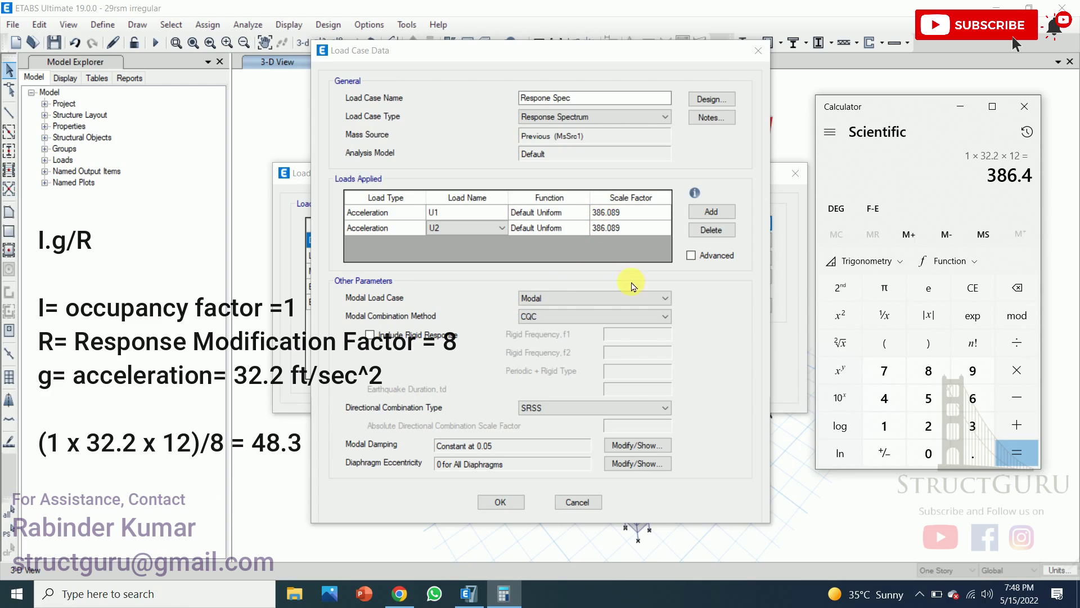
{"action": "type", "text": "/8"}
{"action": "key", "text": "Return"}
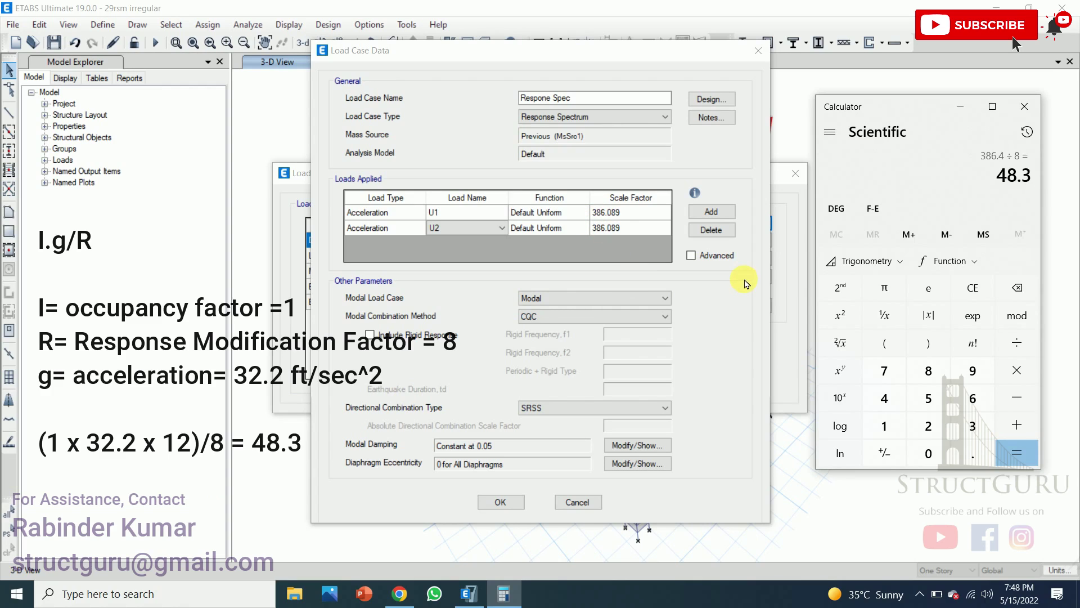
- Set the scale factor of both the U1 and U2 acceleration loads to 48.3 in the ETABS load case
{"action": "left_click", "coordinate": [634, 213]}
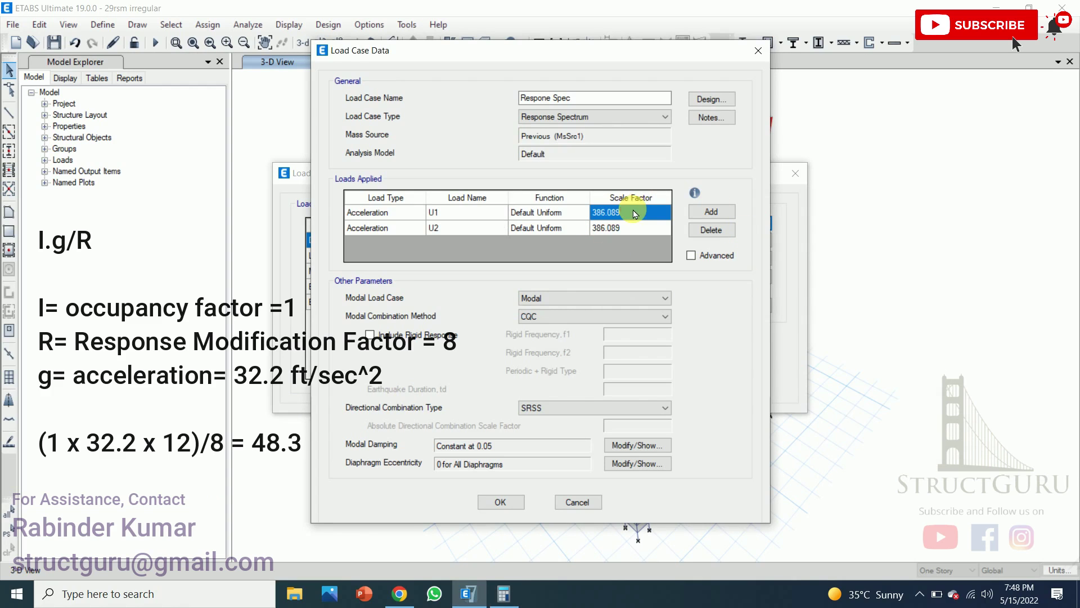
{"action": "left_click", "coordinate": [504, 596]}
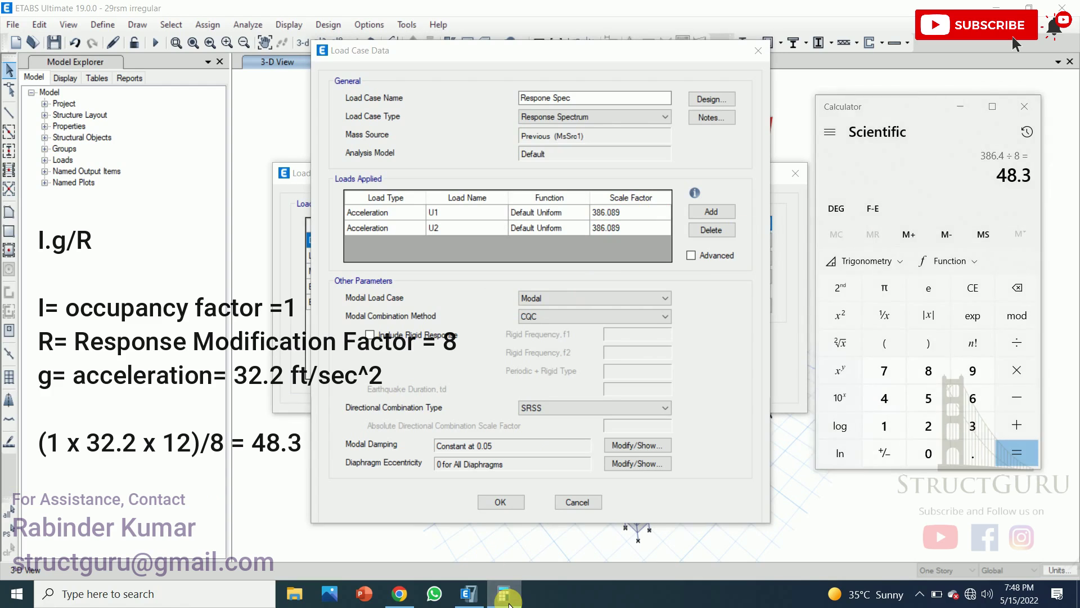
{"action": "left_click", "coordinate": [505, 595]}
{"action": "type", "text": "48.3"}
{"action": "left_click", "coordinate": [629, 228]}
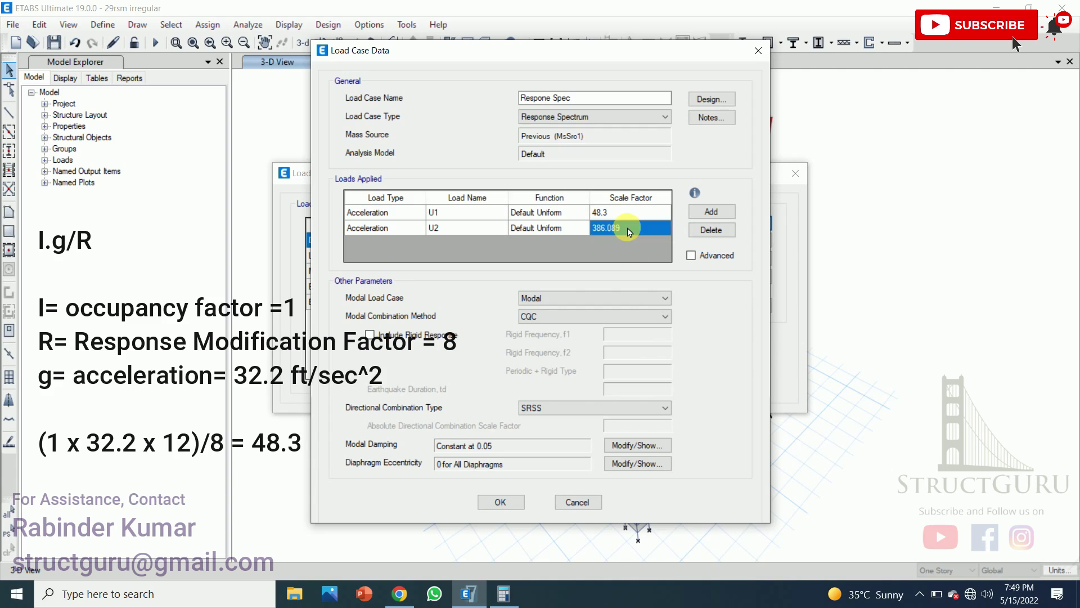
{"action": "type", "text": "483"}
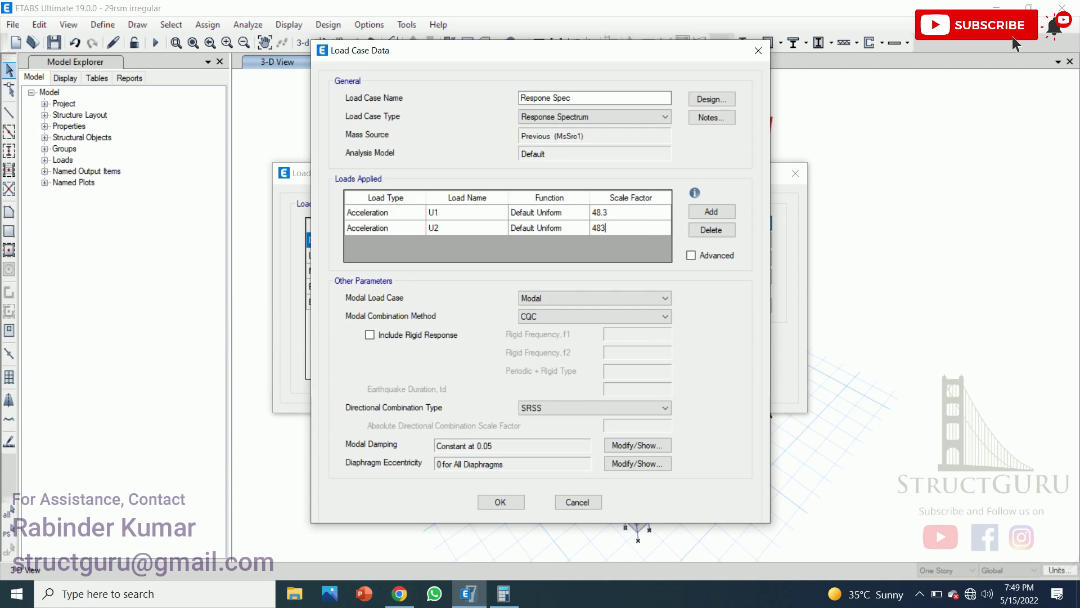
{"action": "key", "text": "BackSpace"}
{"action": "type", "text": ".3"}
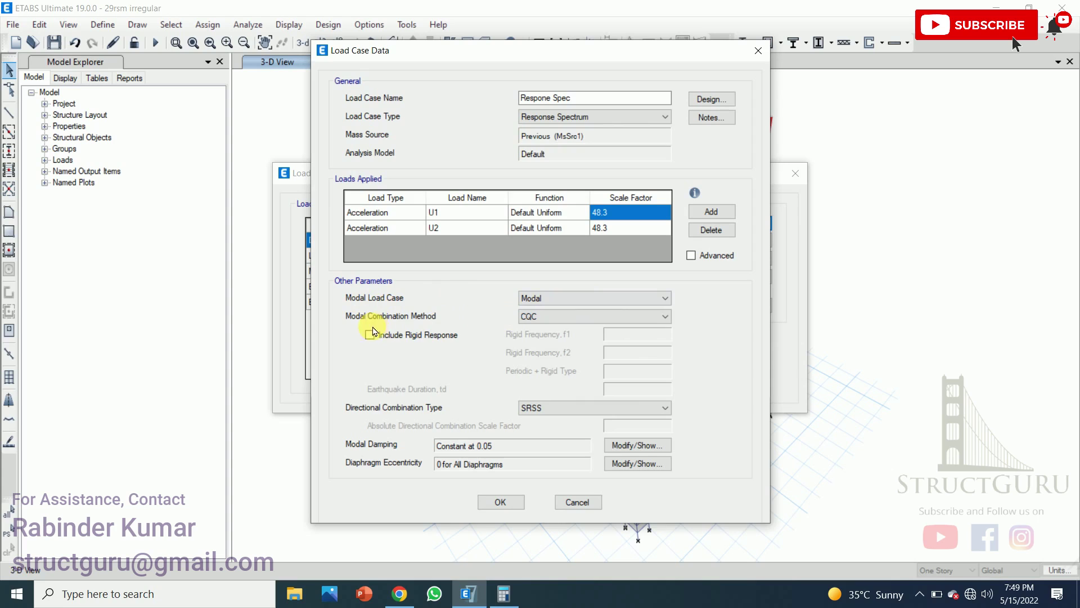
- Use CQC as modal combination method and CQC3 as directional combination type, and accept the Respone Spec load case
{"action": "left_click", "coordinate": [563, 316]}
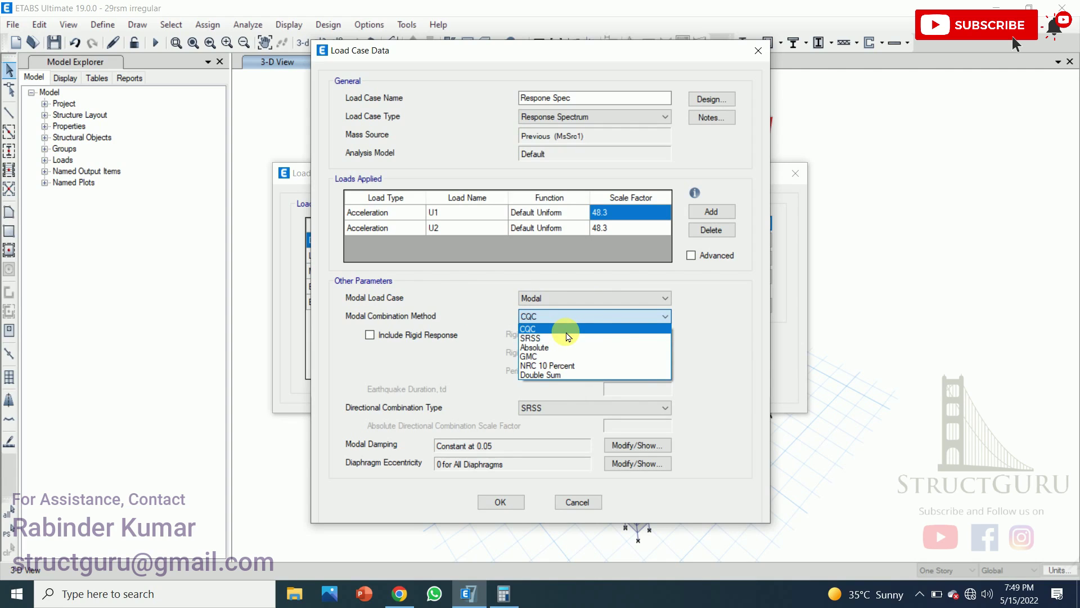
{"action": "left_click", "coordinate": [590, 328]}
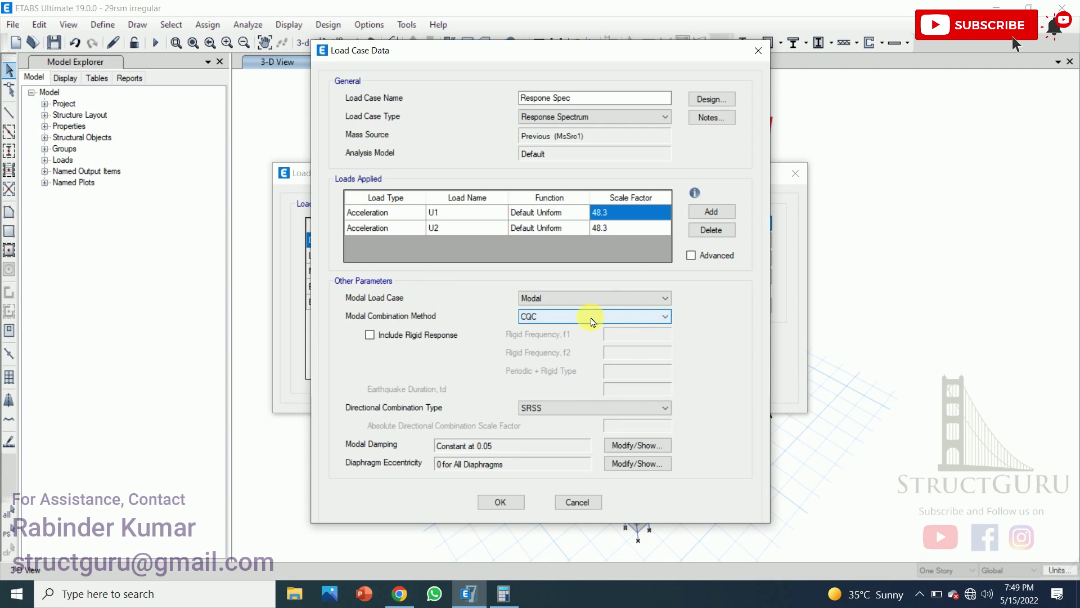
{"action": "left_click", "coordinate": [571, 407]}
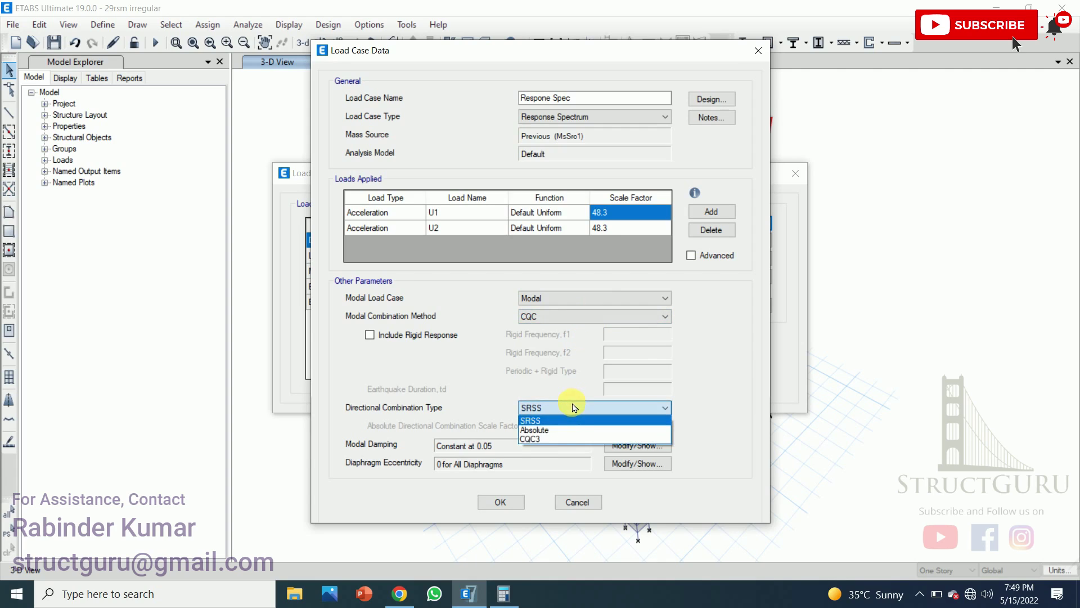
{"action": "left_click", "coordinate": [535, 442]}
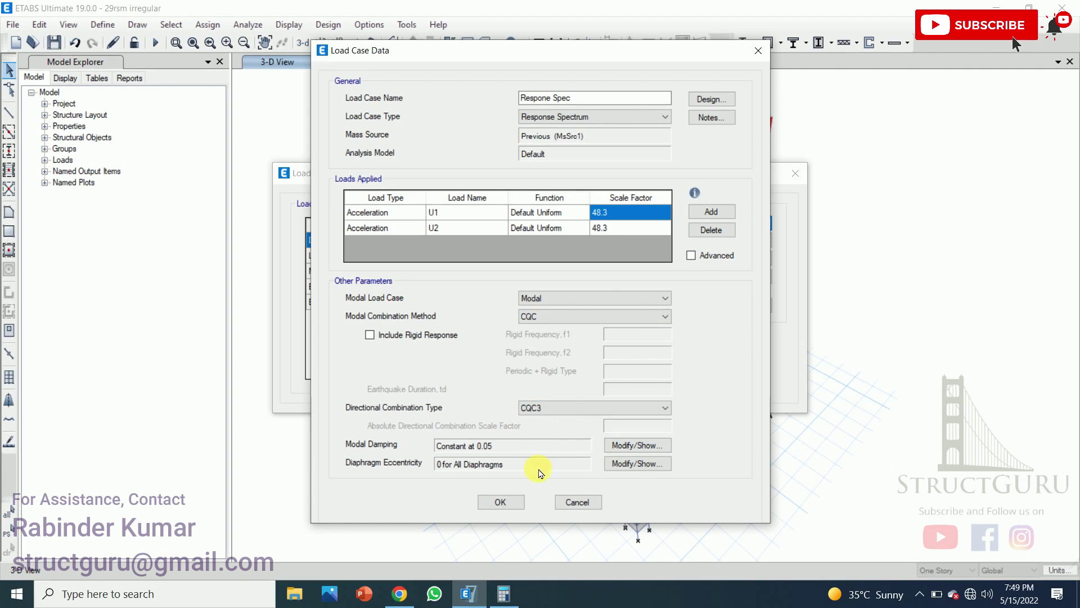
{"action": "left_click", "coordinate": [490, 503]}
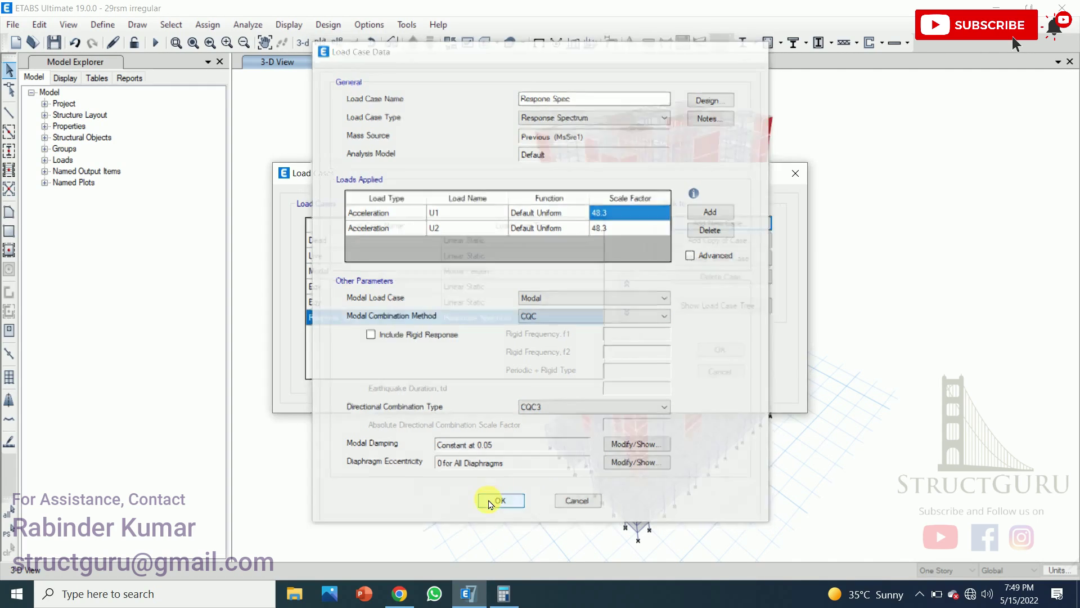
{"action": "left_click", "coordinate": [710, 352]}
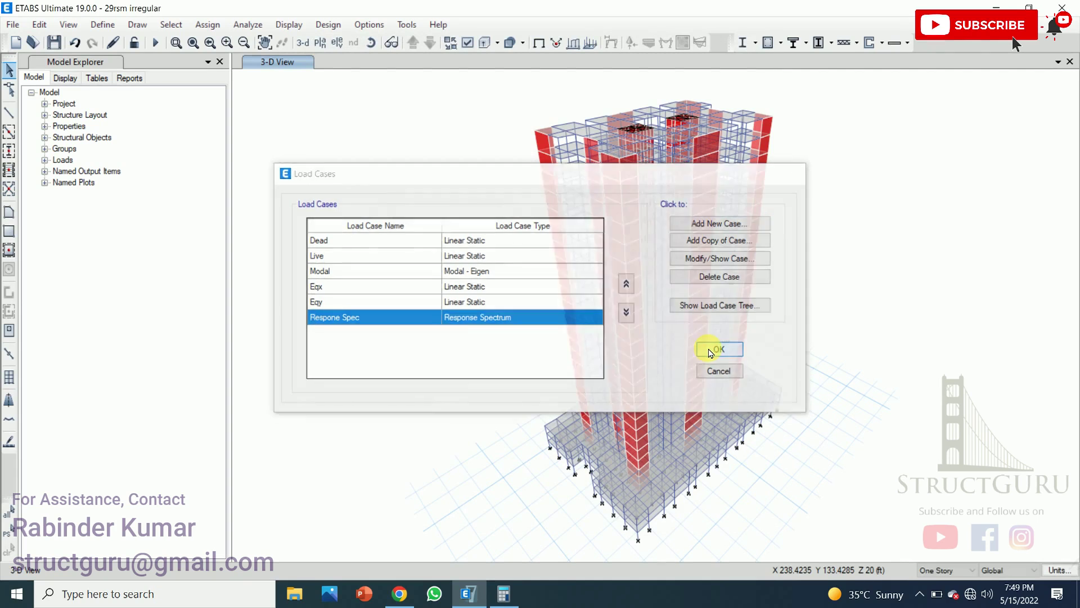
- Run the analysis, saving the model as 30rsm irregular.EDB
{"action": "left_click", "coordinate": [155, 43]}
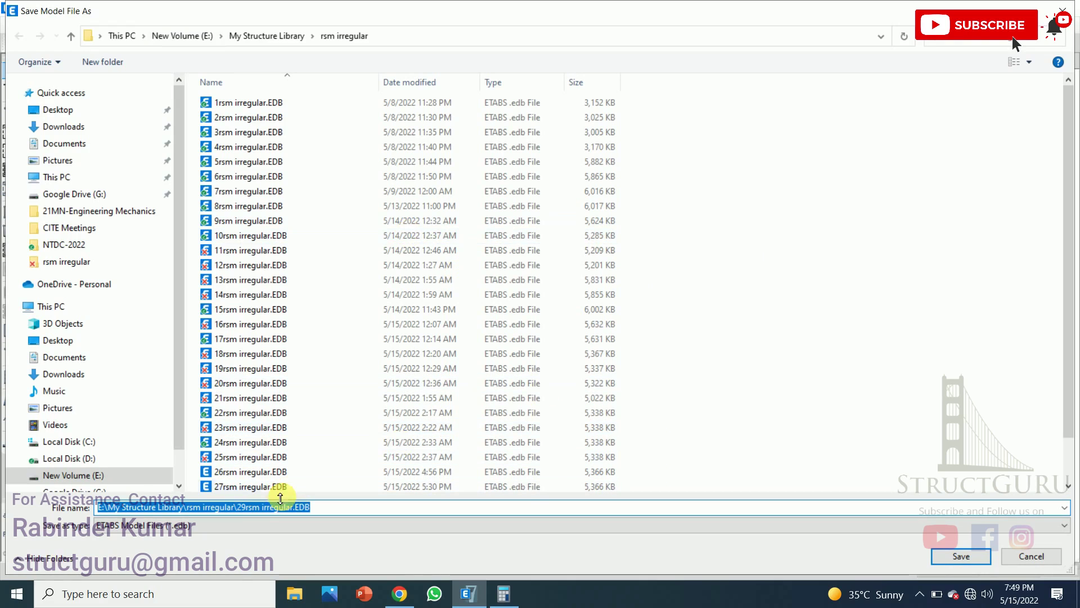
{"action": "left_click", "coordinate": [246, 509]}
{"action": "key", "text": "BackSpace"}
{"action": "key", "text": "BackSpace"}
{"action": "type", "text": "30"}
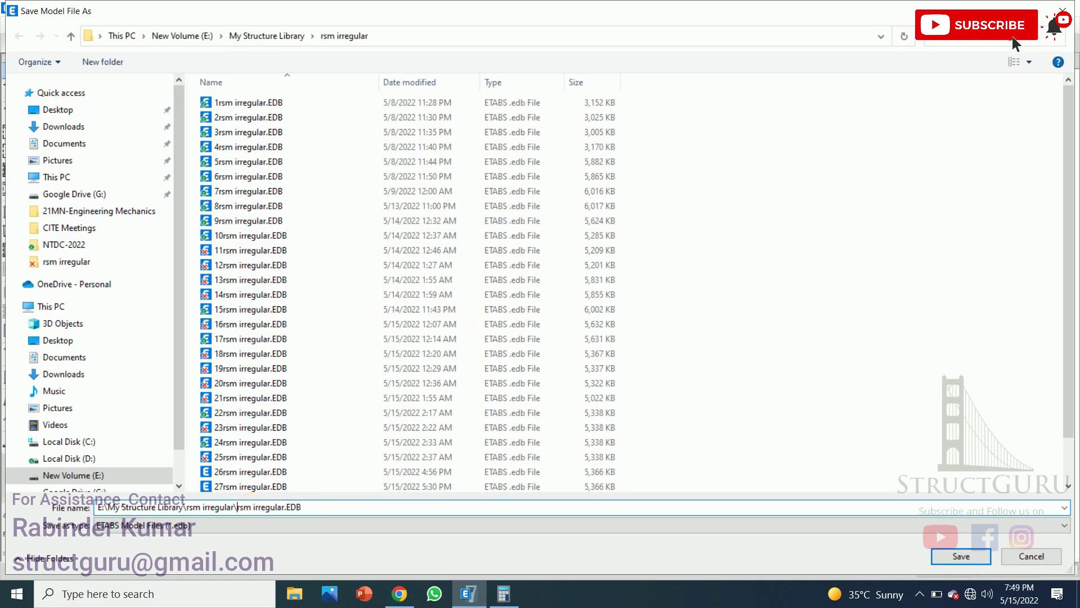
{"action": "key", "text": "Return"}
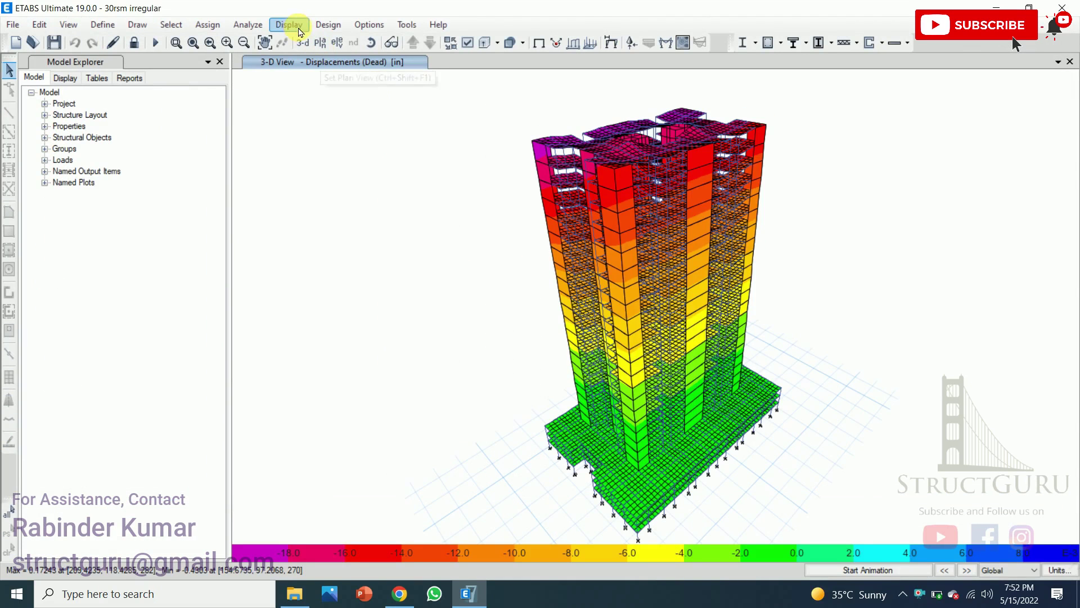
- Display the Base Reactions table from the structure output results and open the filter for its Output Case column
{"action": "left_click", "coordinate": [296, 26]}
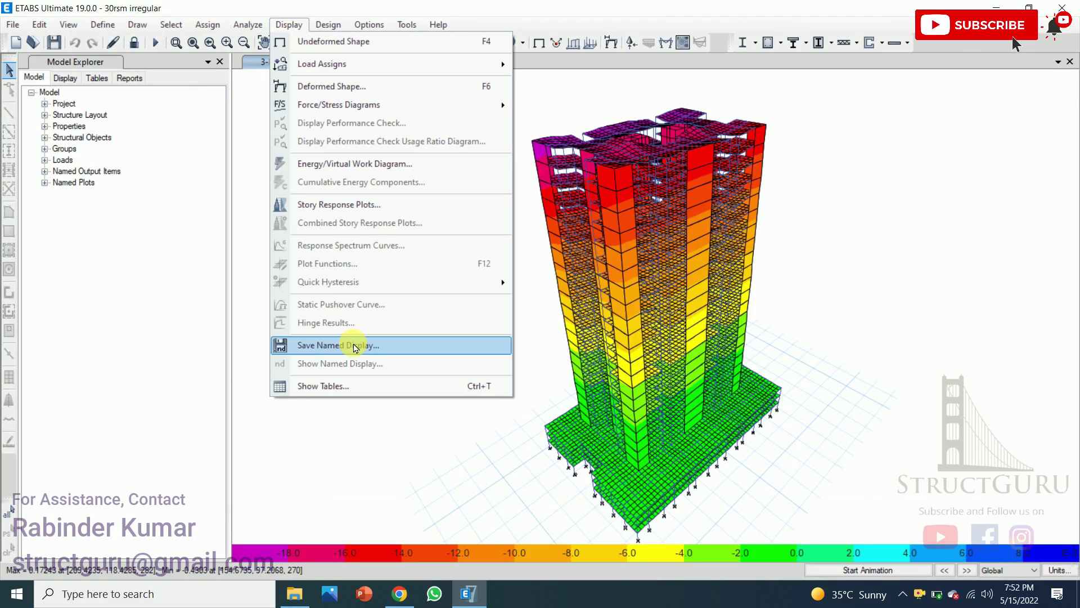
{"action": "left_click", "coordinate": [348, 384]}
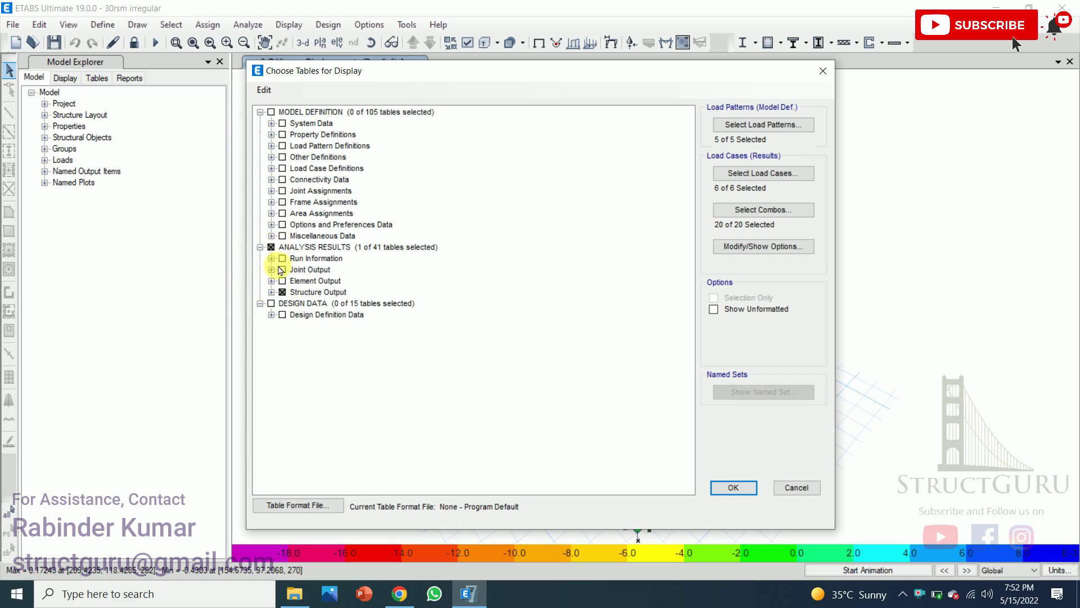
{"action": "left_click", "coordinate": [270, 293]}
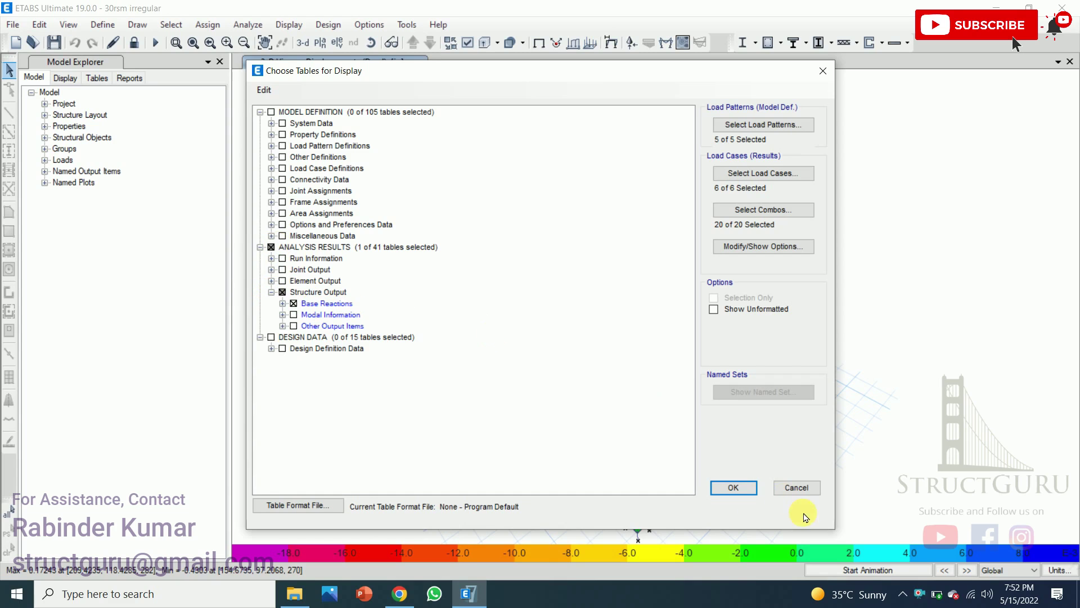
{"action": "left_click", "coordinate": [734, 488]}
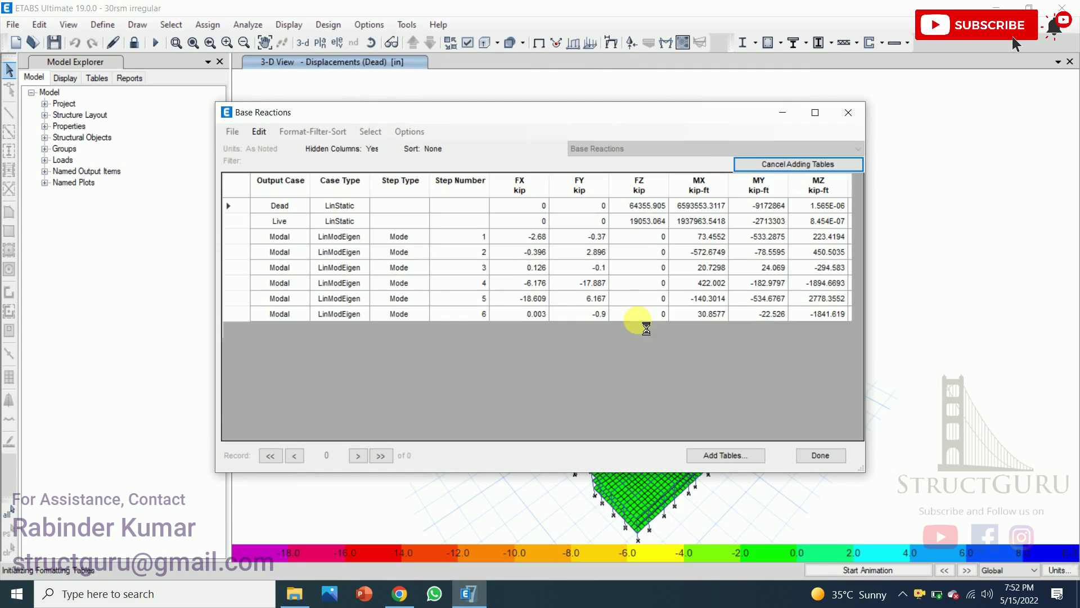
{"action": "left_click", "coordinate": [290, 183]}
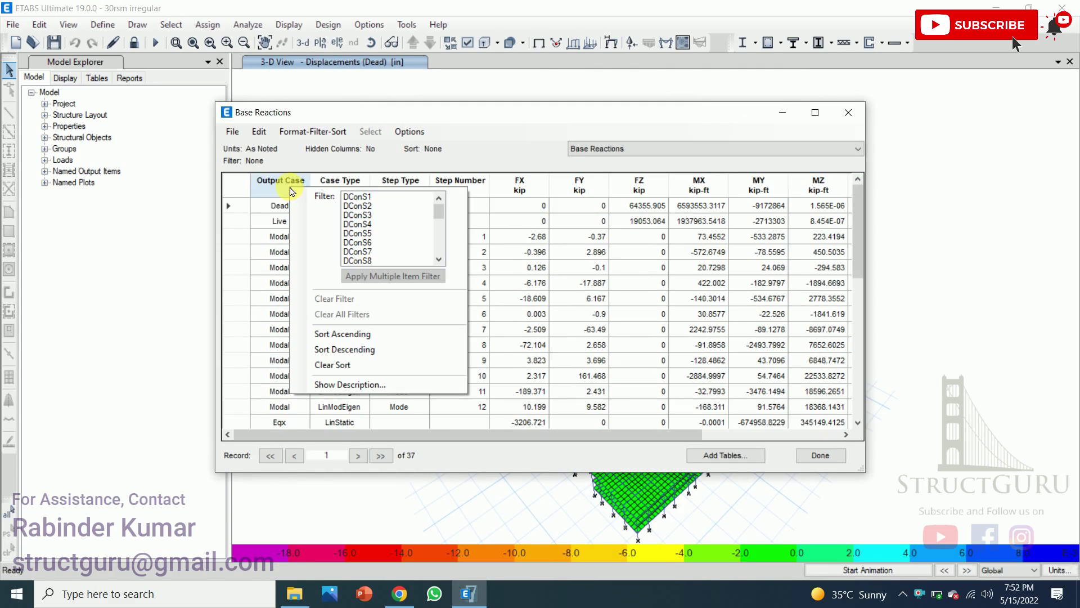
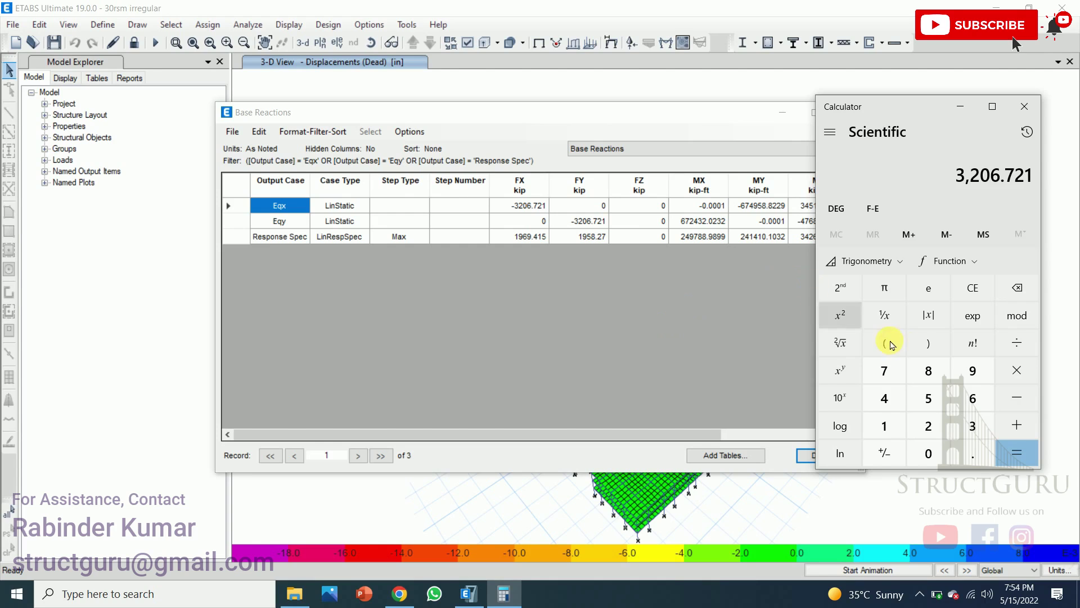
- Try to divide the static base shear 3206.721 by the response spectrum base shear 1958.27 in Calculator, and close Calculator
{"action": "key", "text": "slash"}
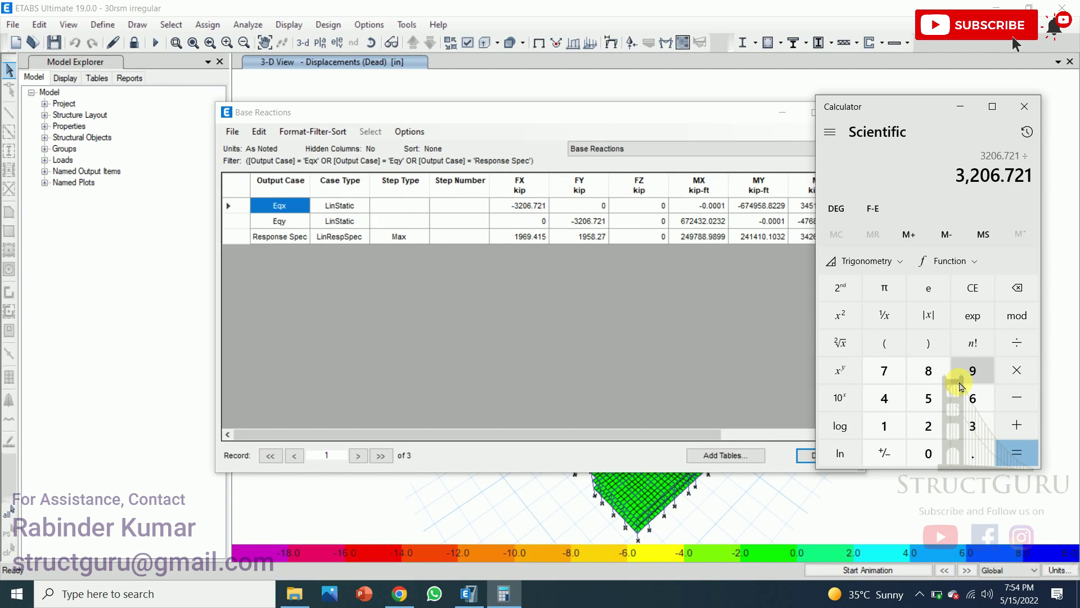
{"action": "type", "text": "1958"}
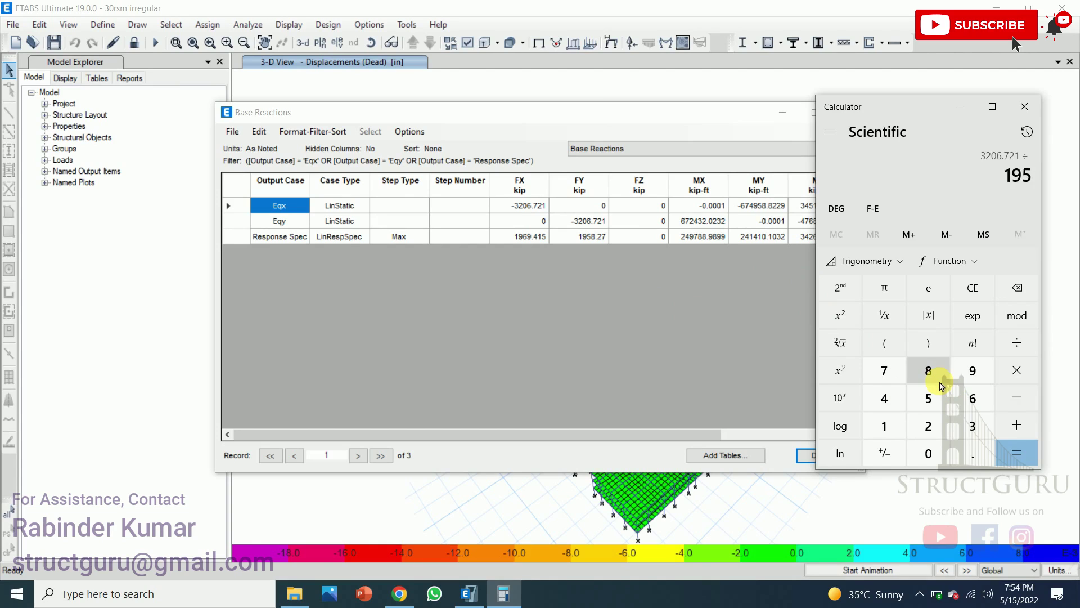
{"action": "key", "text": "Escape"}
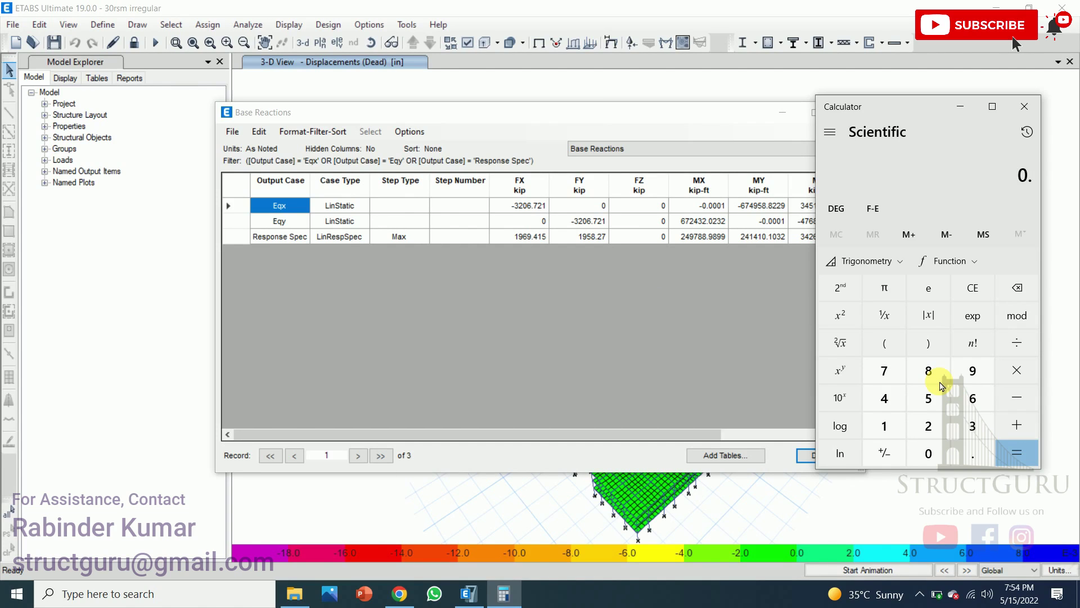
{"action": "type", "text": ".3206"}
{"action": "type", "text": "721/19"}
{"action": "type", "text": "58.27"}
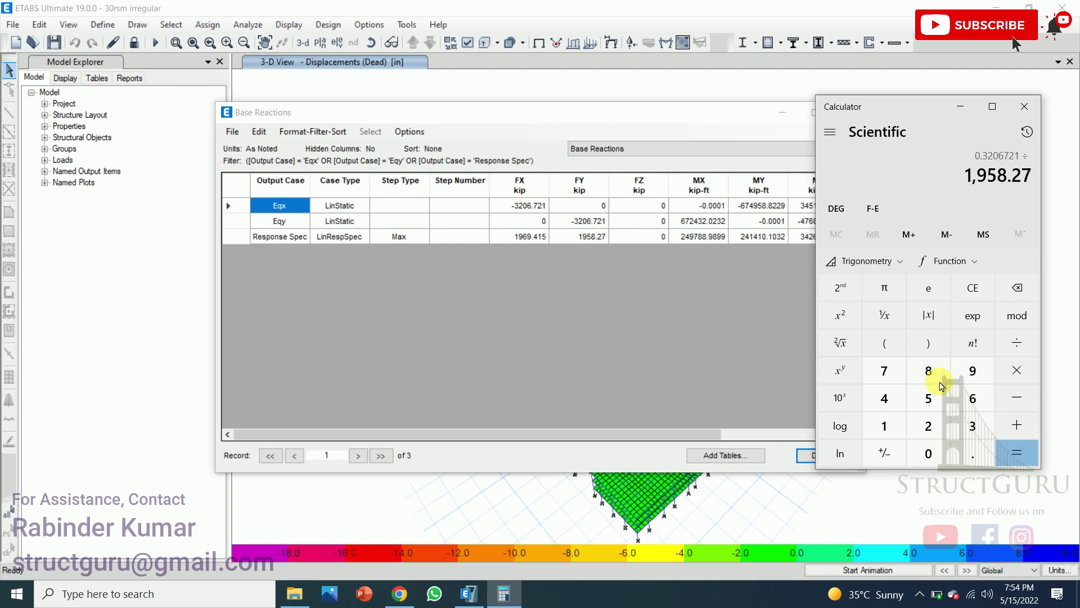
{"action": "key", "text": "Return"}
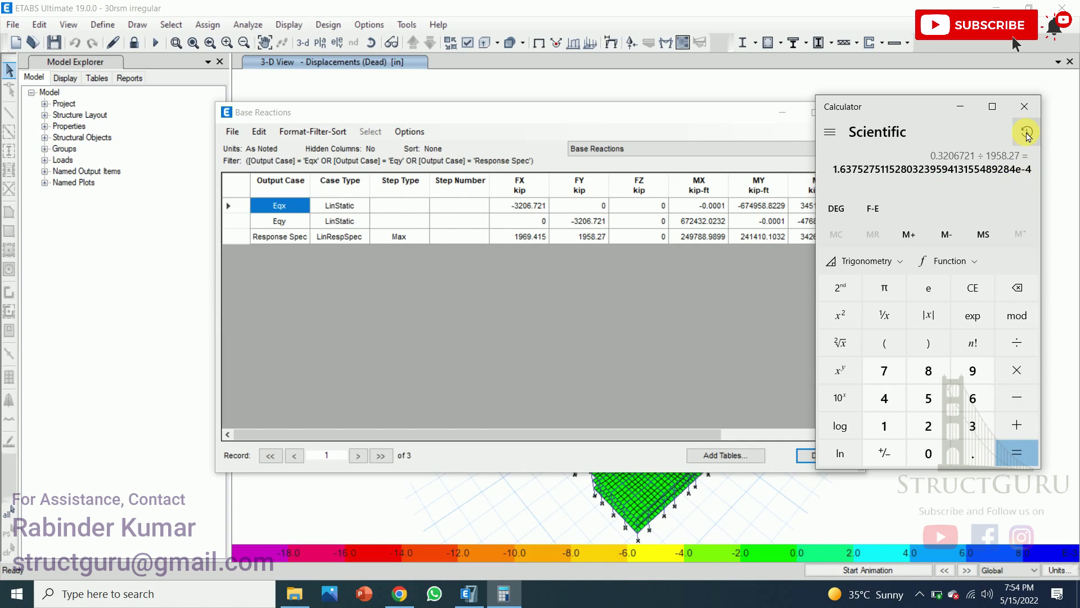
{"action": "left_click", "coordinate": [1031, 115]}
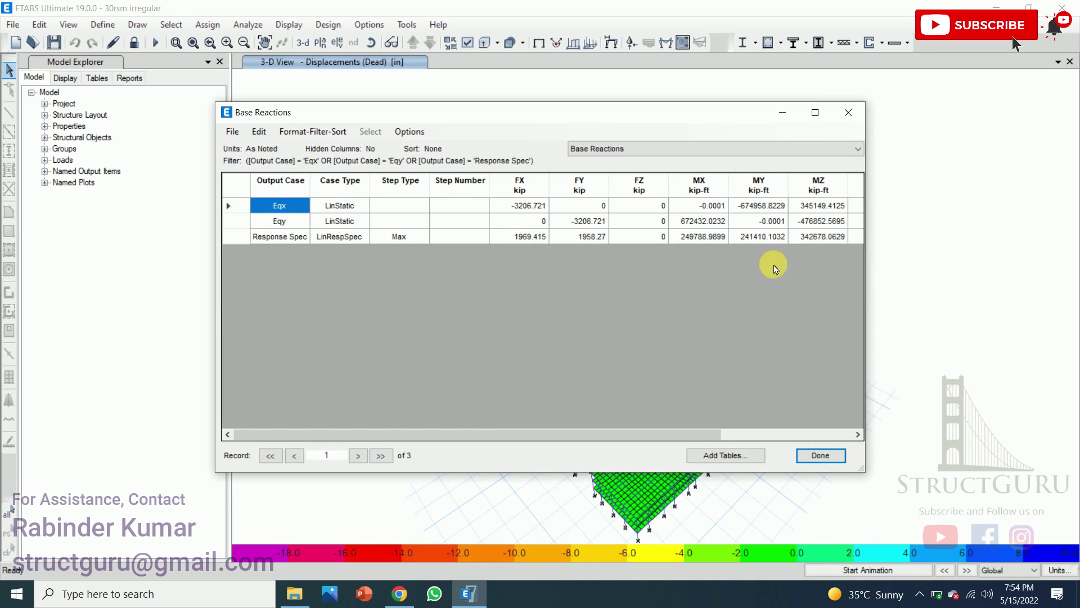
- Close the Base Reactions table and unlock the model, accepting deletion of the analysis results
{"action": "left_click", "coordinate": [851, 114]}
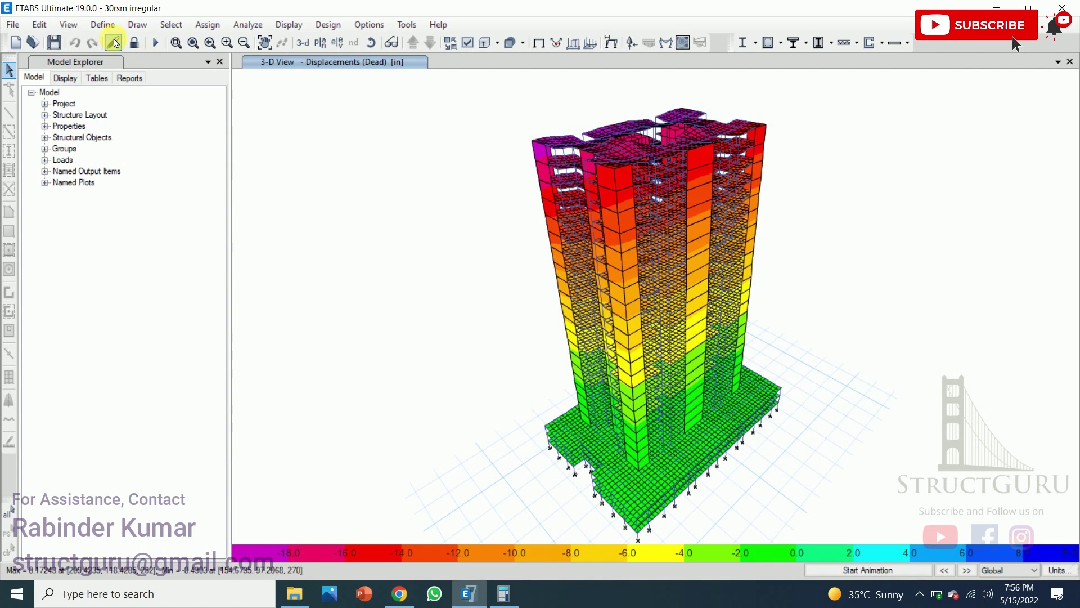
{"action": "left_click", "coordinate": [113, 43]}
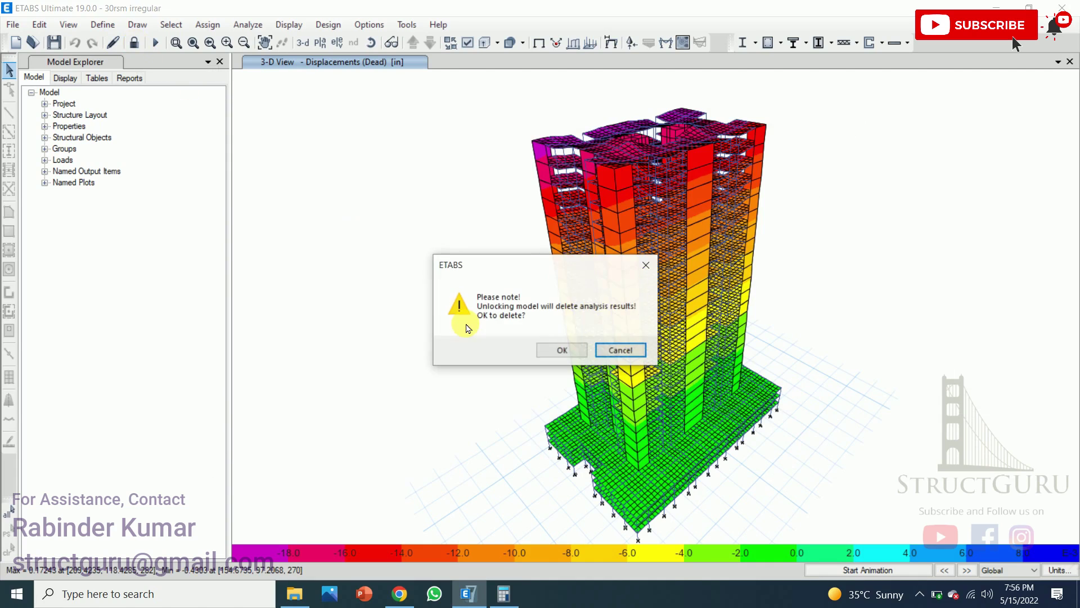
{"action": "left_click", "coordinate": [563, 351]}
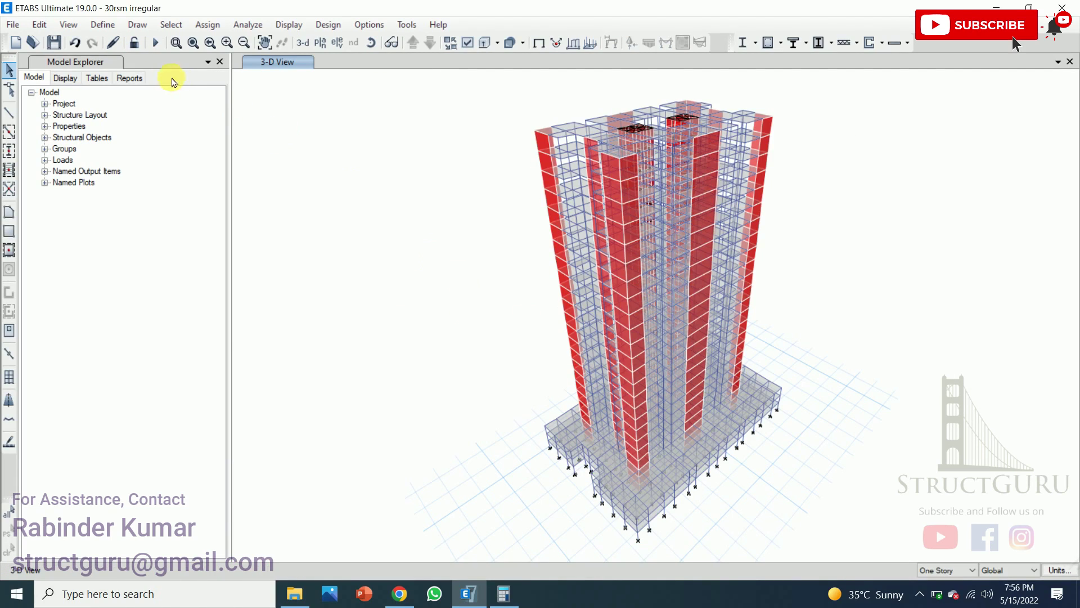
- Open the Response Spec load case for modification and select the U1 acceleration's scale factor
{"action": "left_click", "coordinate": [102, 26]}
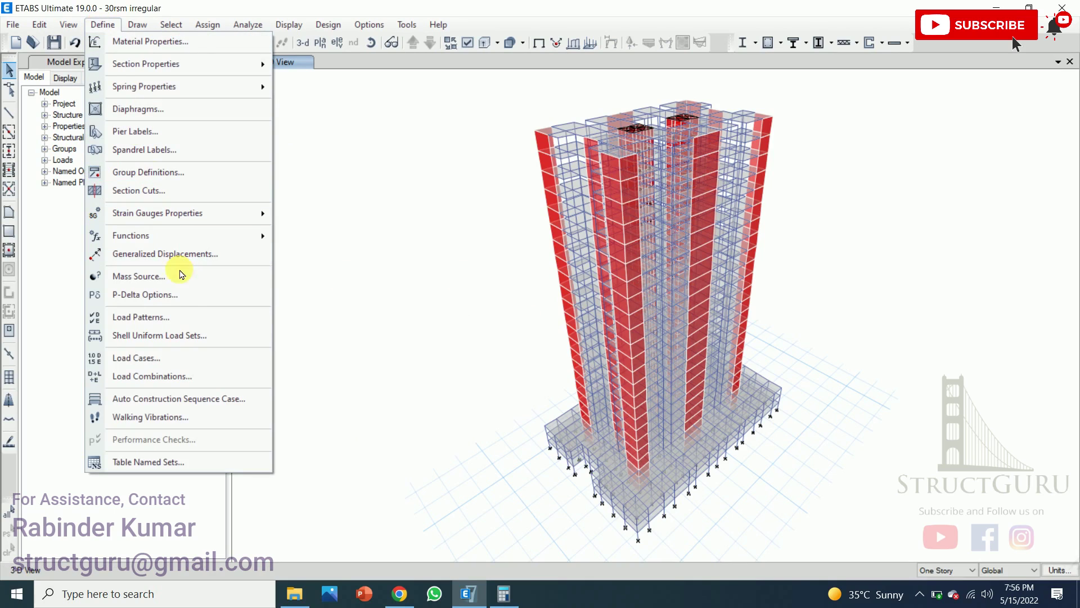
{"action": "left_click", "coordinate": [183, 357]}
{"action": "left_click", "coordinate": [516, 317]}
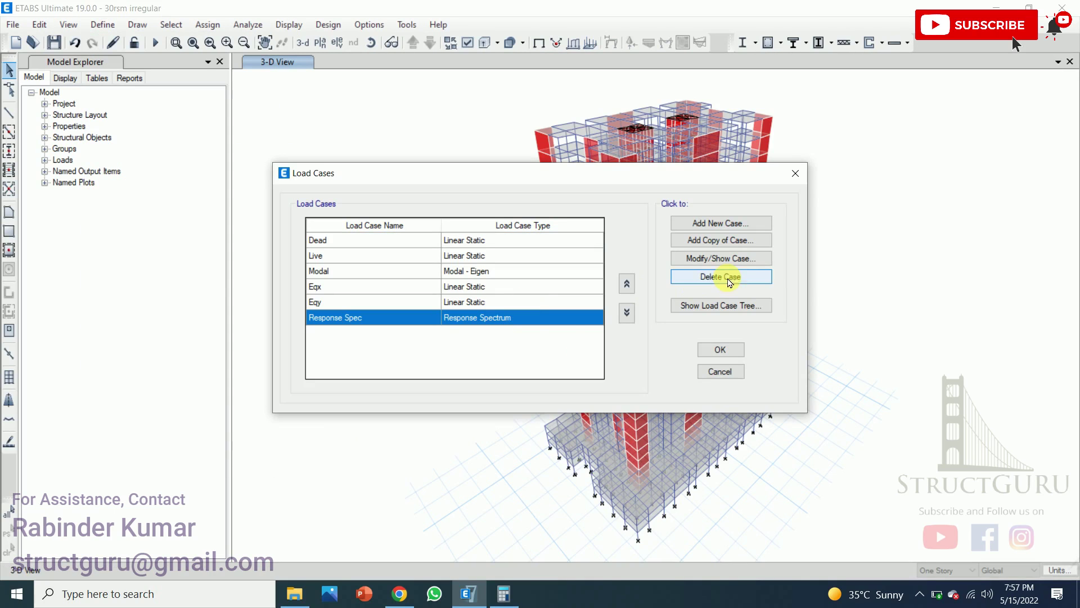
{"action": "left_click", "coordinate": [722, 259]}
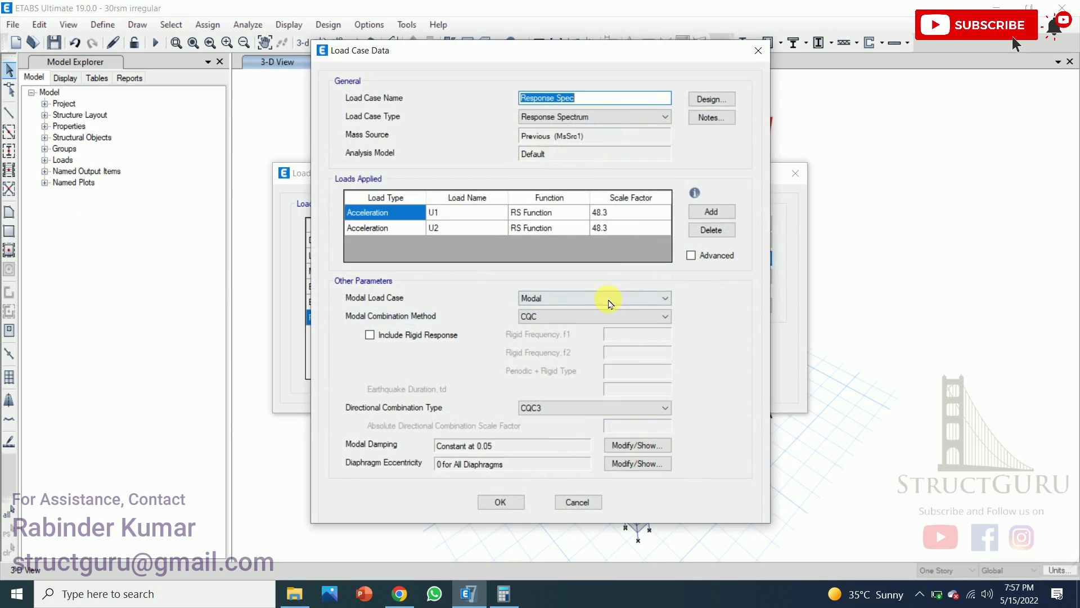
{"action": "left_click", "coordinate": [621, 216]}
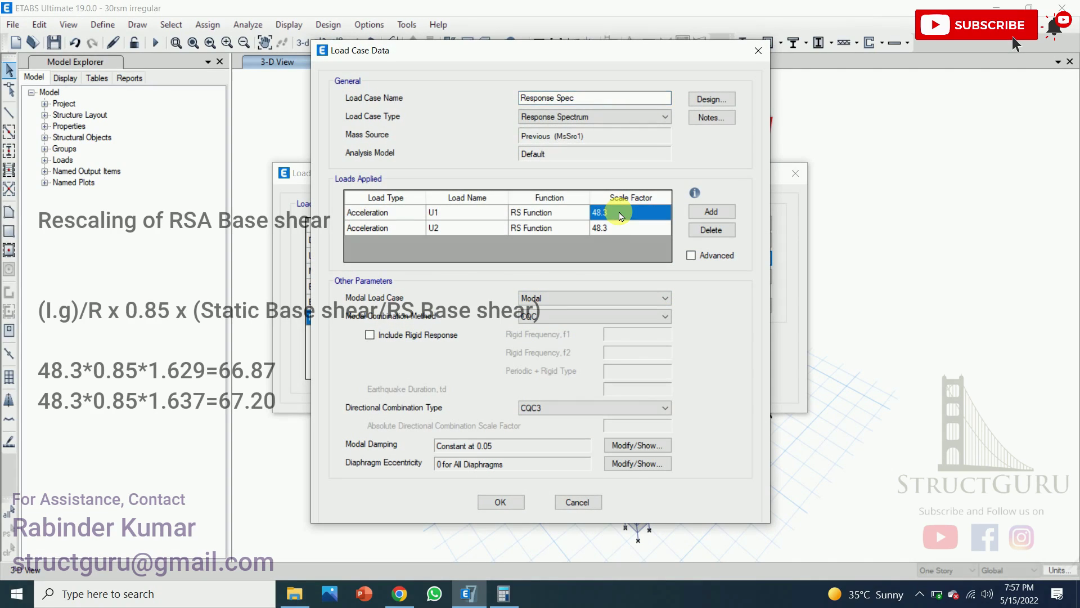
- Restart Calculator and compute the U1 scale factor as 48.3 × 0.85 × 1.629
{"action": "mouse_move", "coordinate": [504, 594]}
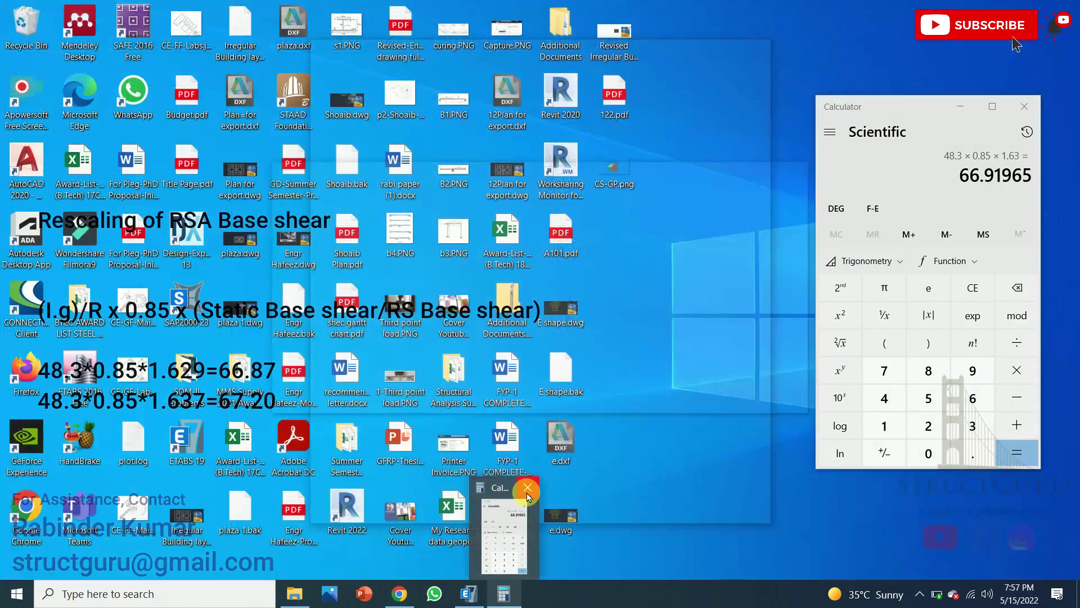
{"action": "left_click", "coordinate": [527, 488]}
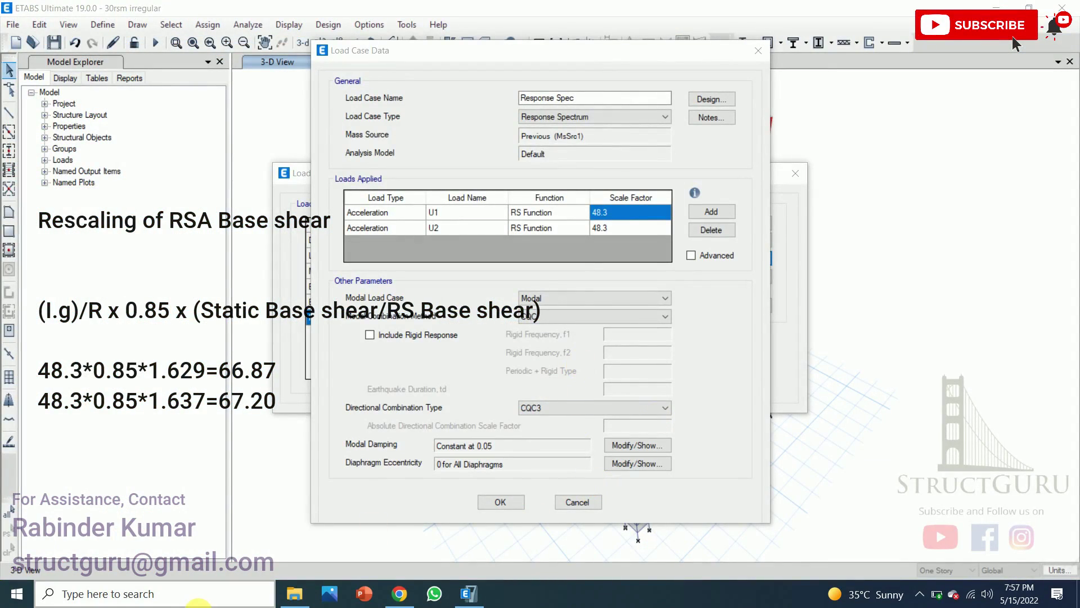
{"action": "left_click", "coordinate": [198, 602]}
{"action": "type", "text": "cal"}
{"action": "key", "text": "Return"}
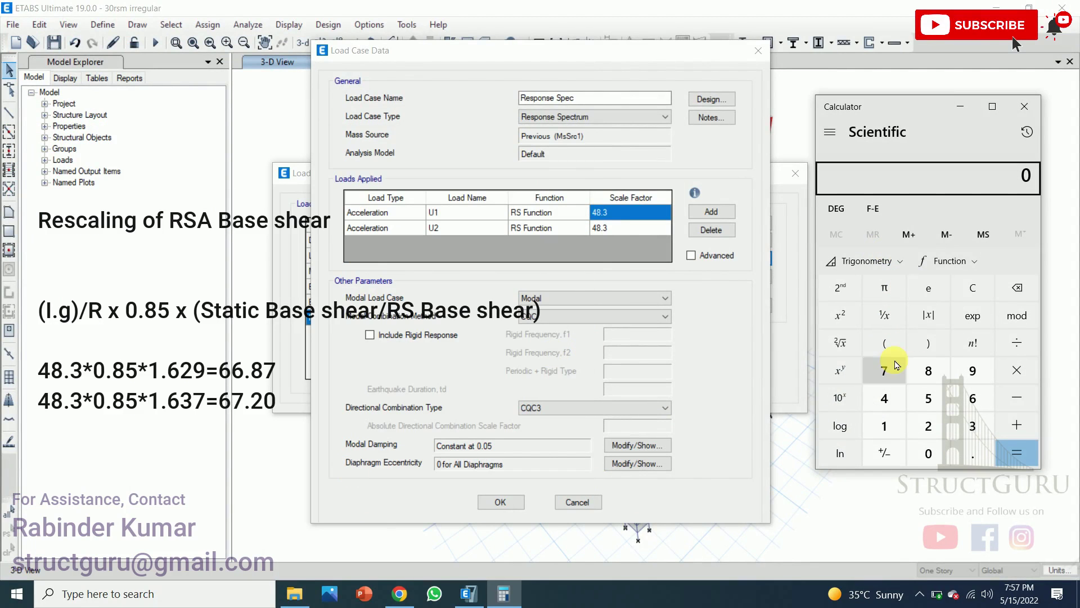
{"action": "type", "text": "48."}
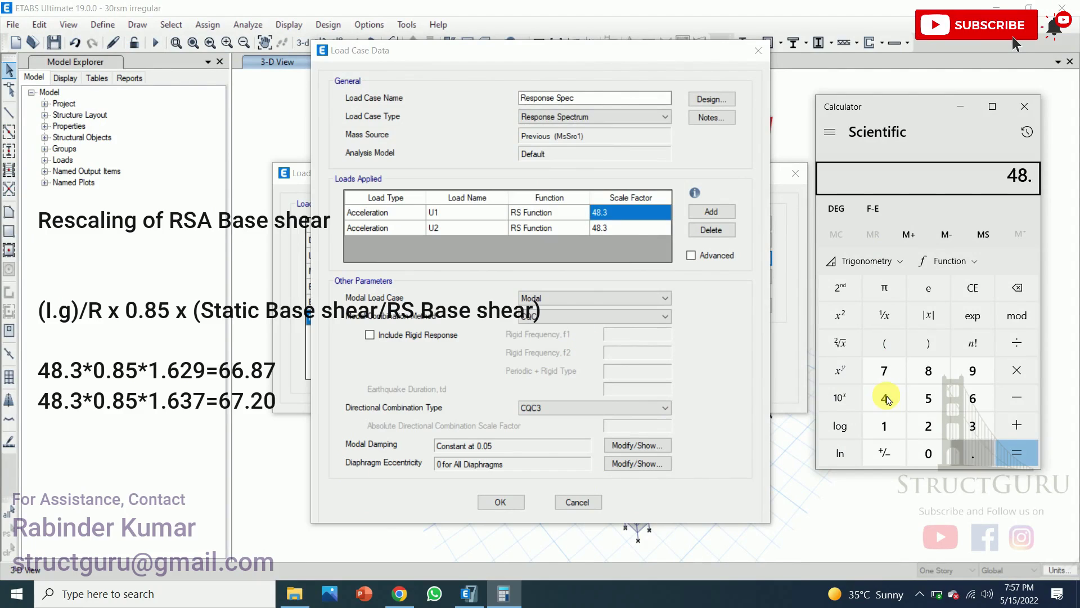
{"action": "type", "text": "30.85*"}
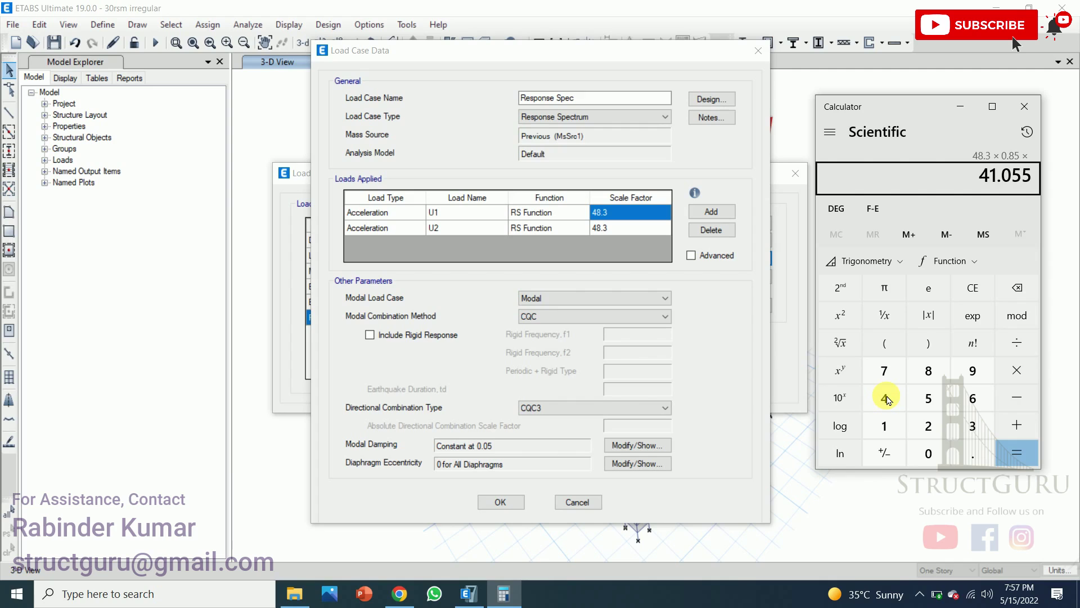
{"action": "type", "text": "1.629"}
{"action": "key", "text": "Return"}
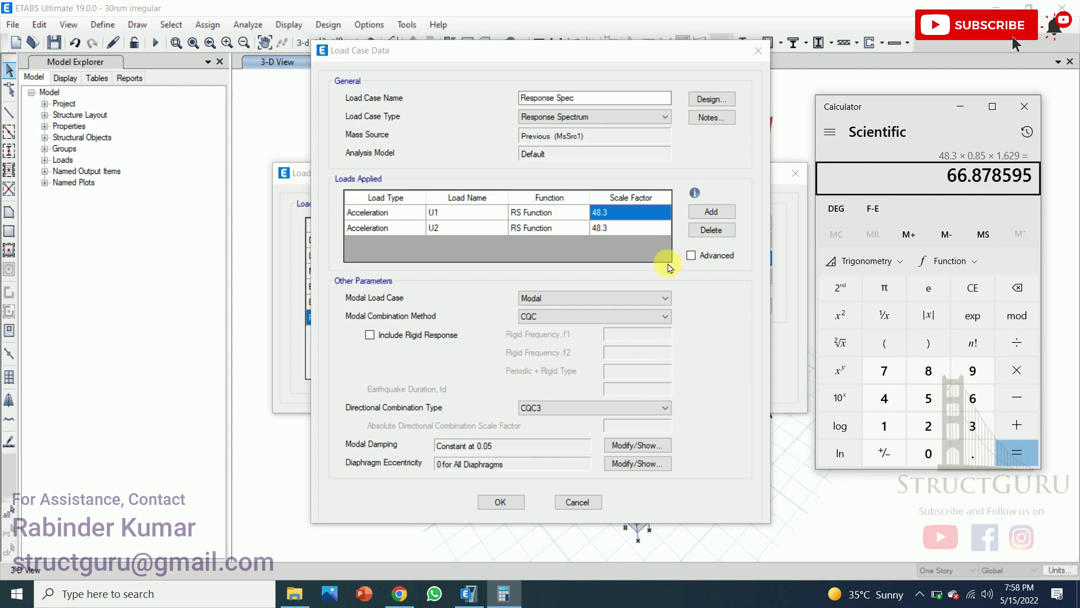
- Return to ETABS and set the scale factor of the U1 acceleration to 66.87
{"action": "left_click", "coordinate": [624, 214]}
{"action": "left_click", "coordinate": [624, 214]}
{"action": "type", "text": "6"}
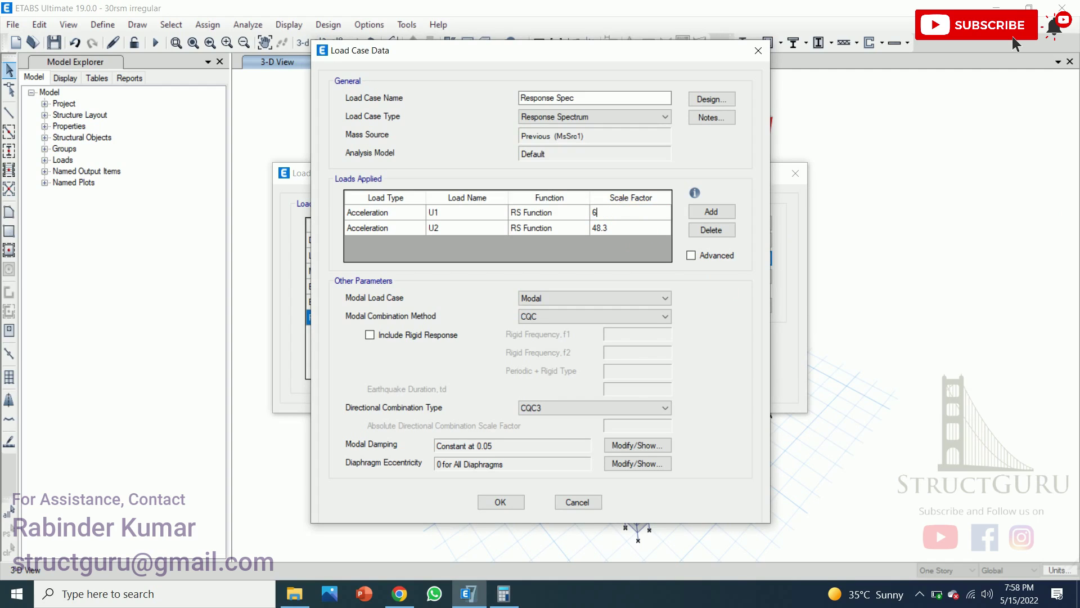
{"action": "left_click", "coordinate": [623, 231]}
- Switch to Calculator and compute the U2 scale factor as 48.3 × 0.85 × 1.637
{"action": "left_click", "coordinate": [506, 597]}
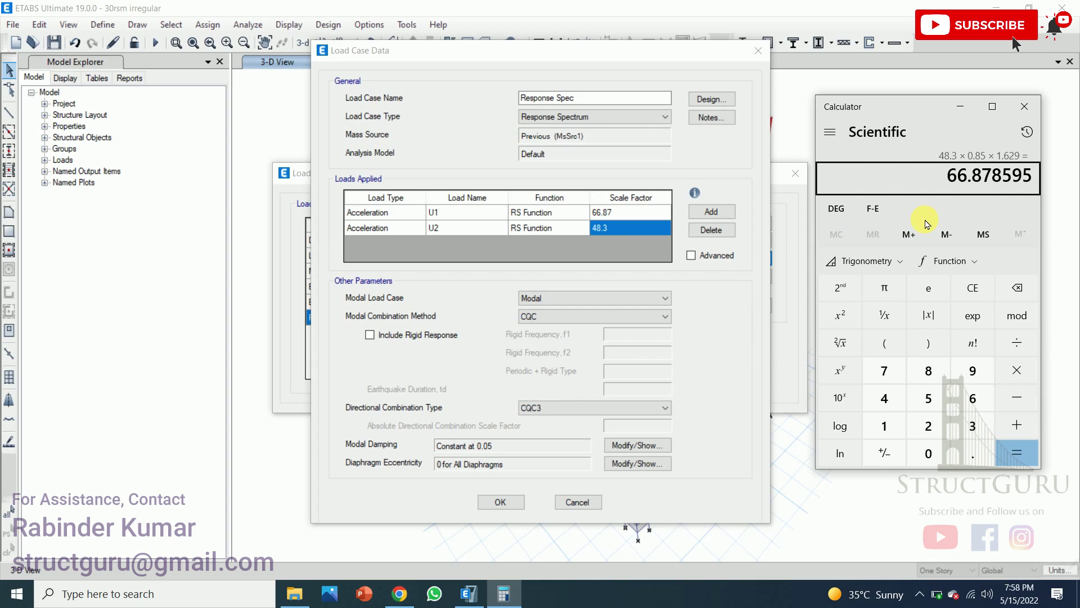
{"action": "key", "text": "Escape"}
{"action": "type", "text": "48.3"}
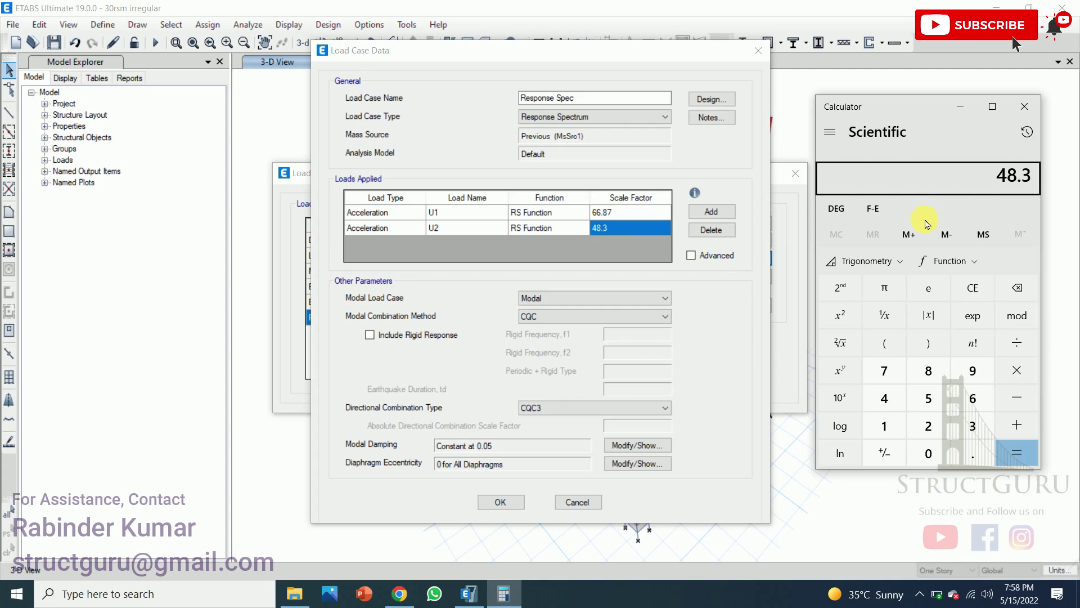
{"action": "type", "text": "0.85*"}
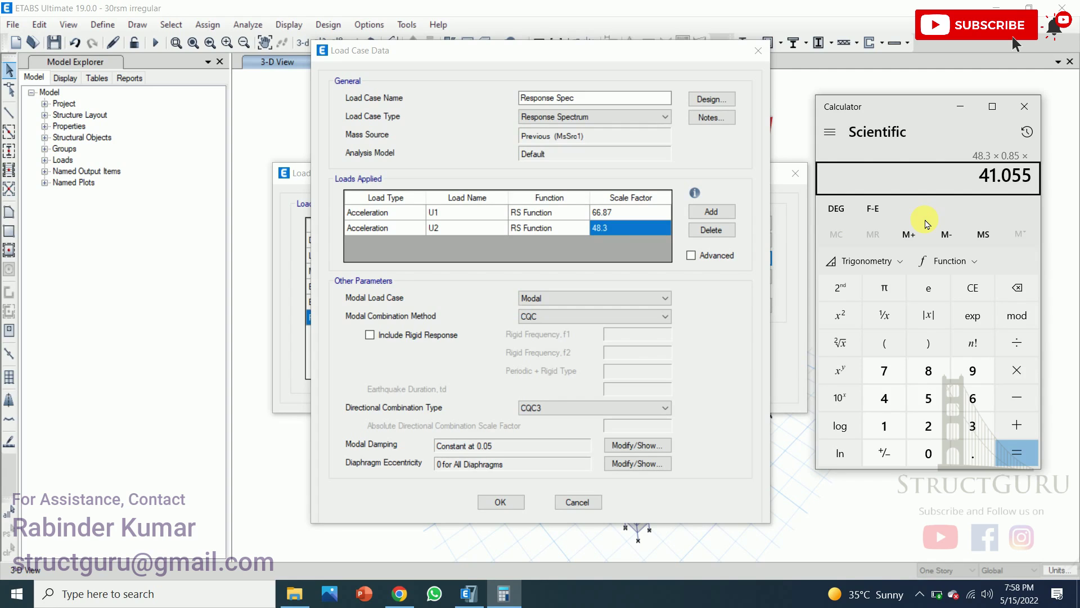
{"action": "type", "text": "1.637"}
{"action": "key", "text": "Return"}
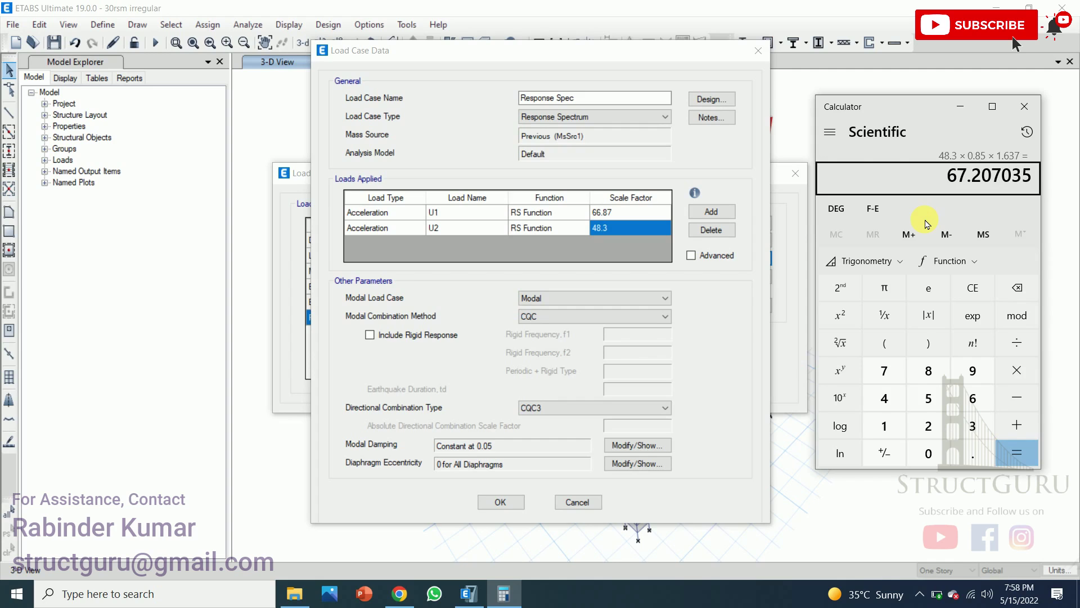
- Back in ETABS, set the U2 acceleration's scale factor to 67.20 and accept the Response Spec and load case changes
{"action": "left_click", "coordinate": [645, 235]}
{"action": "type", "text": "67.20"}
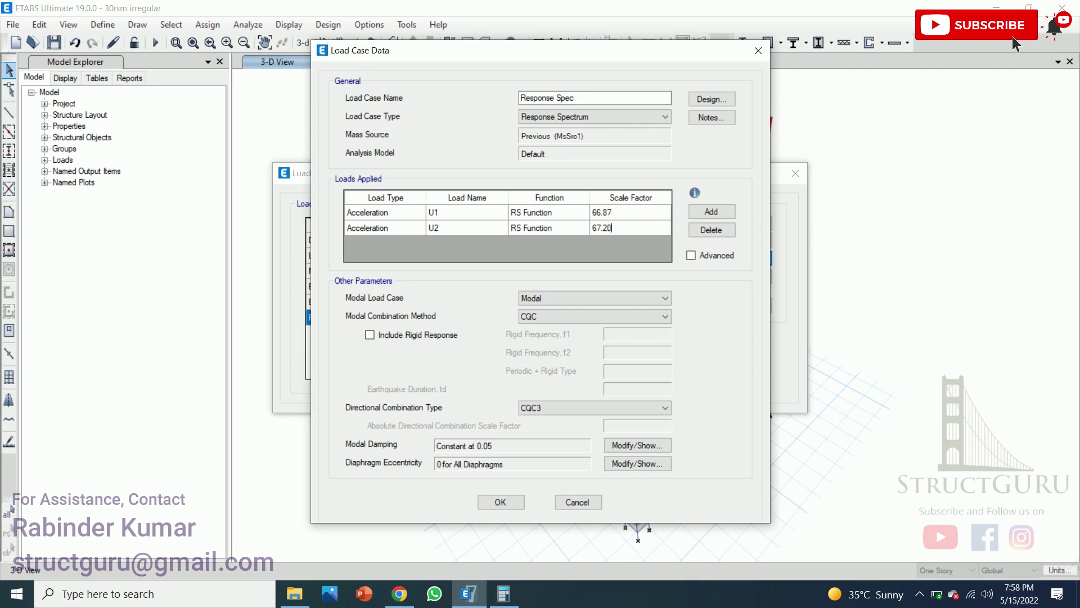
{"action": "left_click", "coordinate": [641, 217]}
{"action": "left_click", "coordinate": [498, 502]}
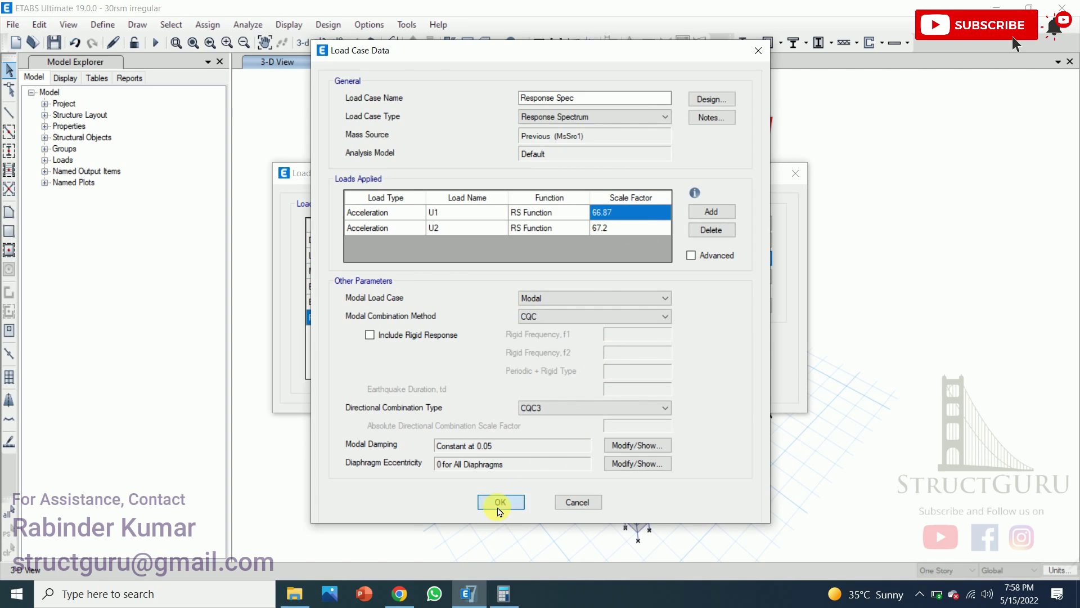
{"action": "left_click", "coordinate": [731, 350]}
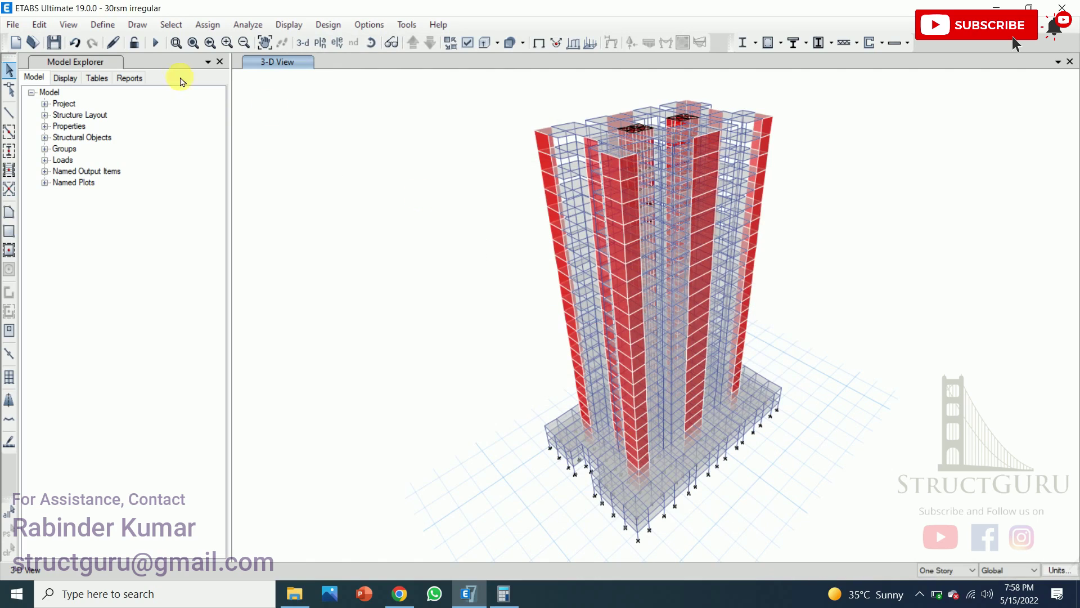
- Rerun the analysis with the rescaled load case, saving over the existing 30rsm irregular.EDB
{"action": "left_click", "coordinate": [155, 42]}
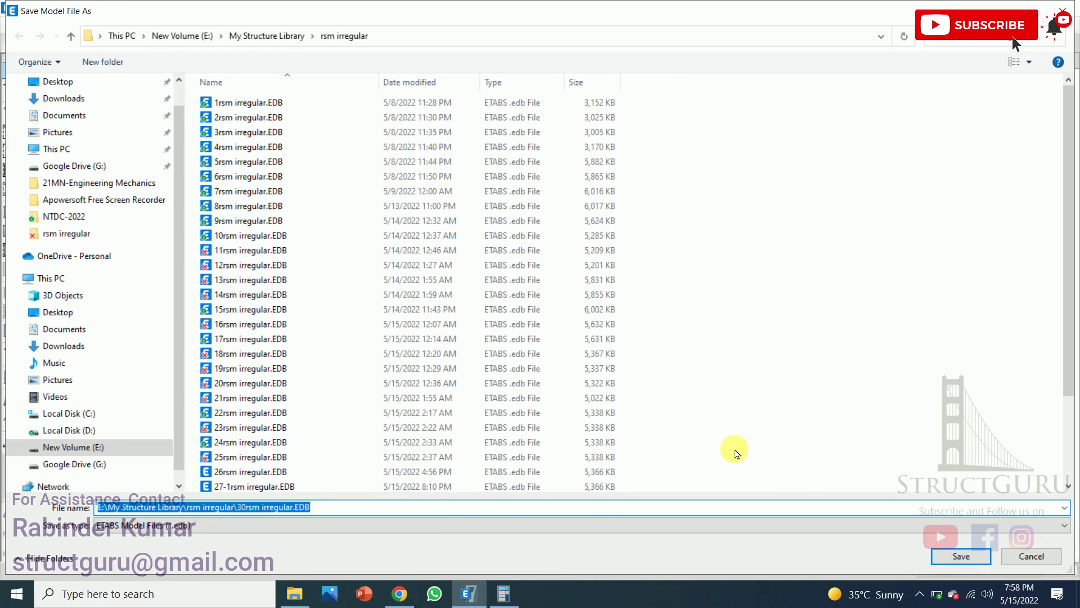
{"action": "left_click", "coordinate": [962, 556]}
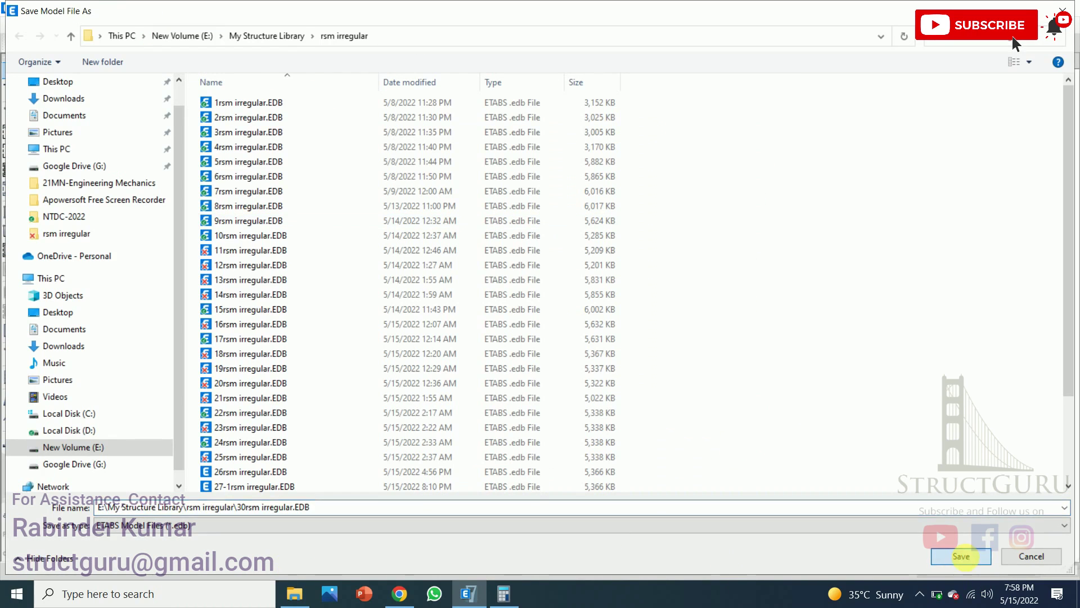
{"action": "left_click", "coordinate": [575, 297]}
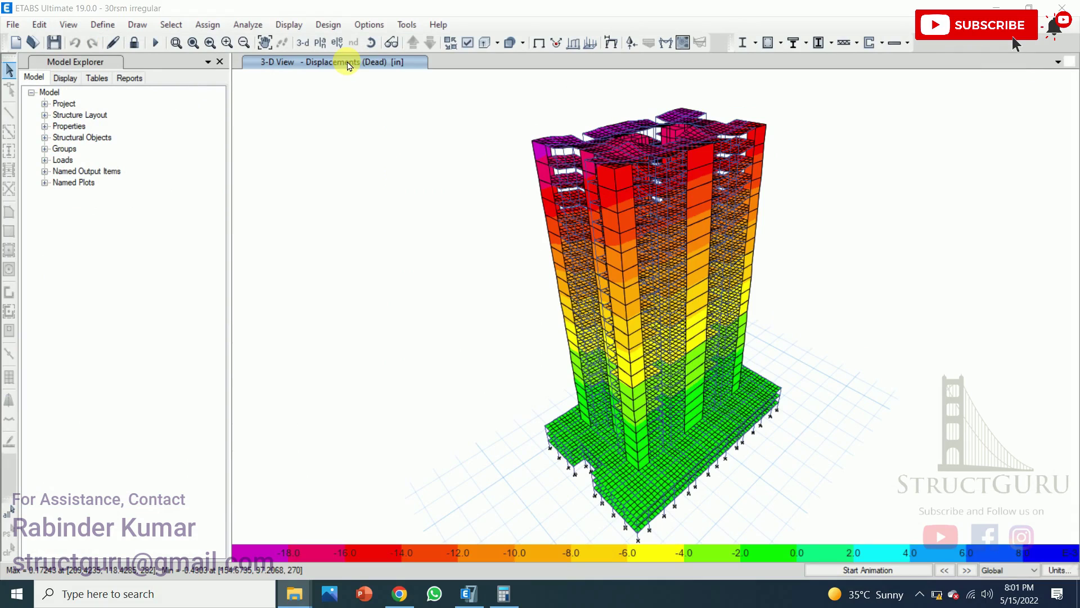
- Display the Base Reactions table for the new analysis results
{"action": "left_click", "coordinate": [289, 24]}
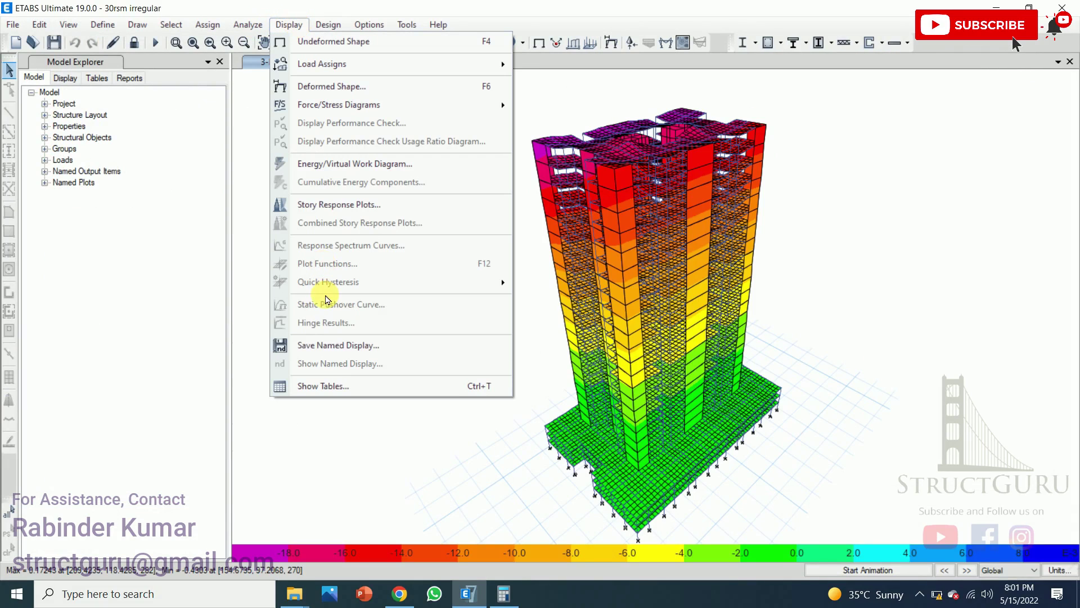
{"action": "left_click", "coordinate": [328, 382]}
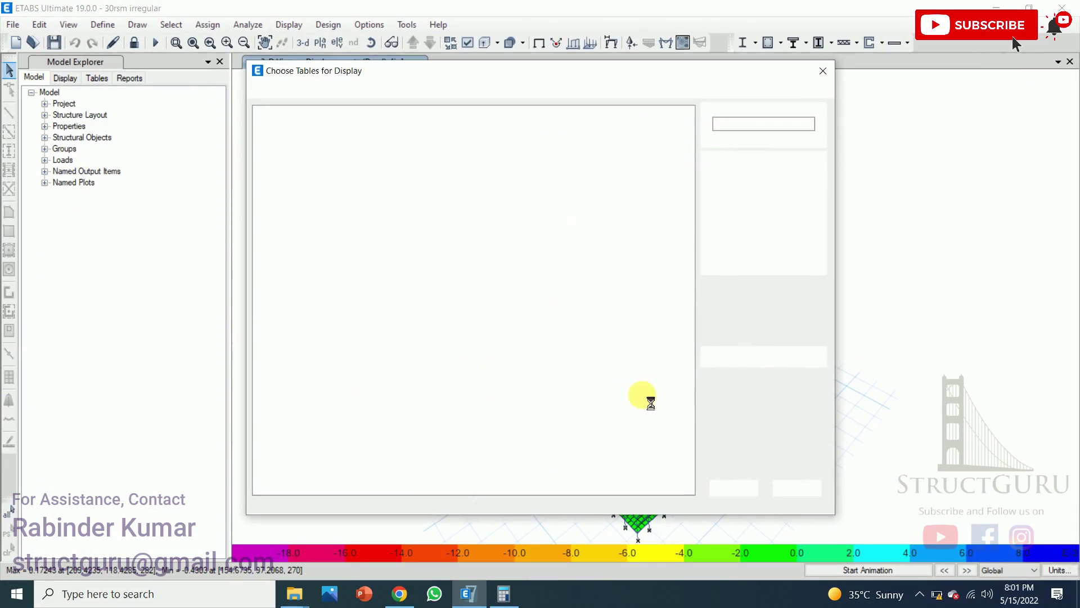
{"action": "left_click", "coordinate": [732, 488]}
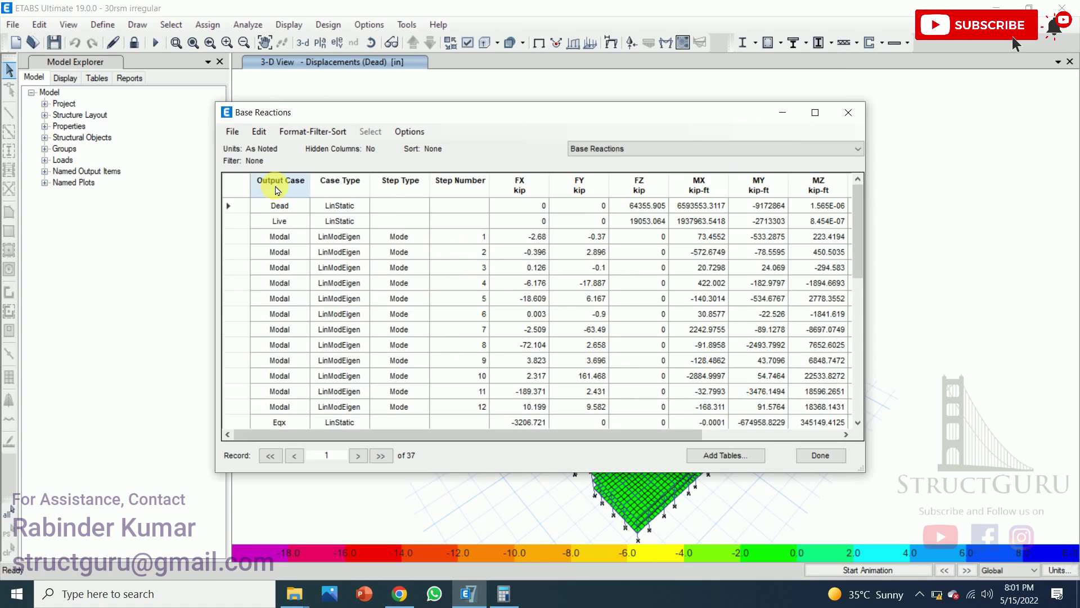
- Filter the Base Reactions table's Output Case column to Eqx, Eqy and Response Spec
{"action": "left_click", "coordinate": [276, 187]}
{"action": "scroll", "coordinate": [348, 221], "scroll_direction": "down", "scroll_amount": 8}
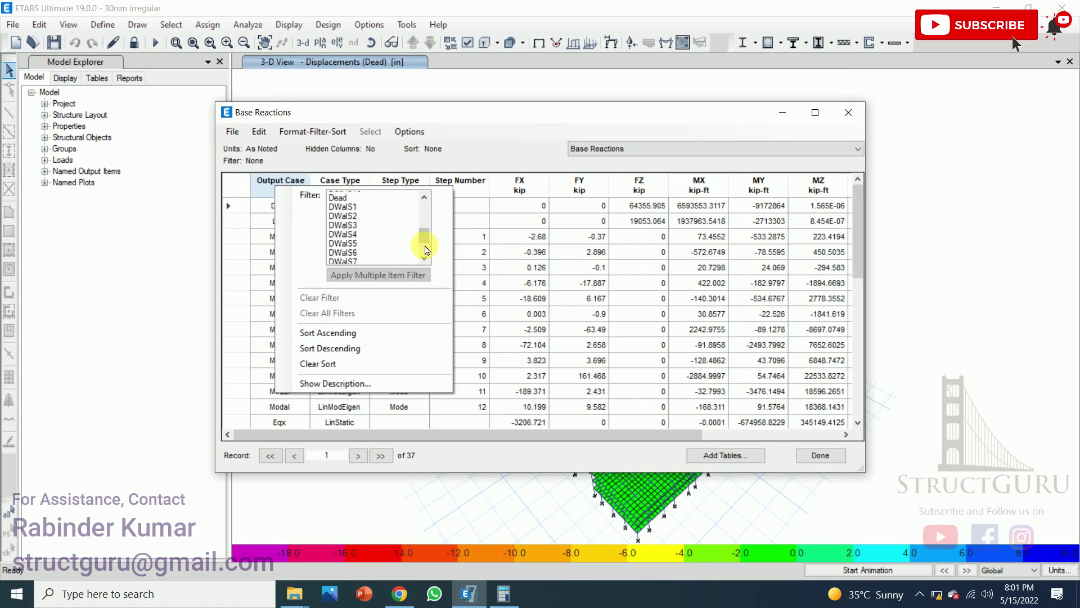
{"action": "left_click", "coordinate": [347, 215]}
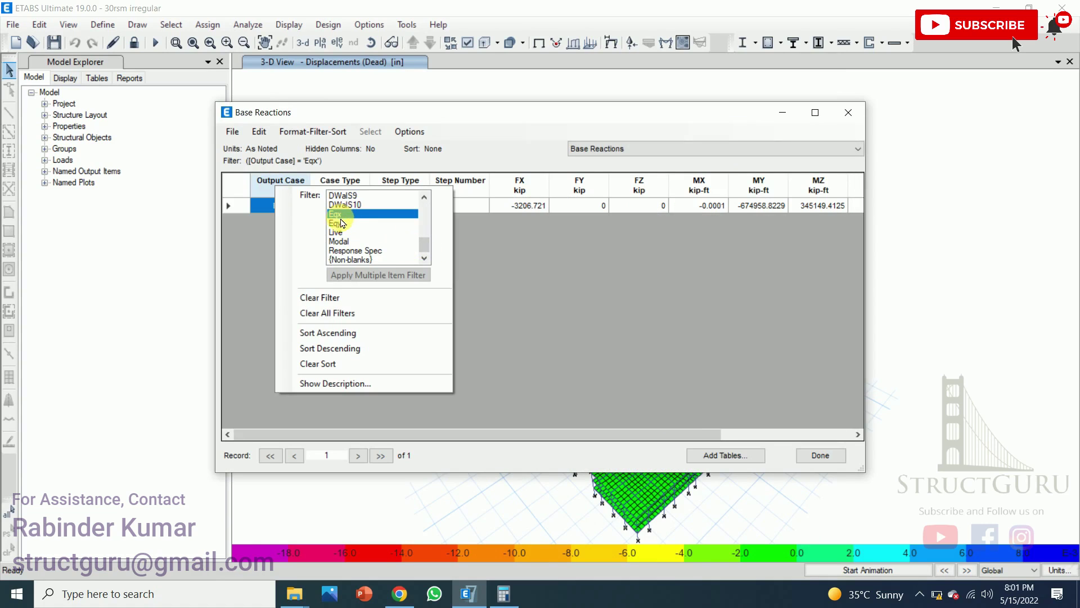
{"action": "left_click", "coordinate": [338, 223], "text": "ctrl"}
{"action": "left_click", "coordinate": [336, 232], "text": "ctrl"}
{"action": "left_click", "coordinate": [337, 232], "text": "ctrl"}
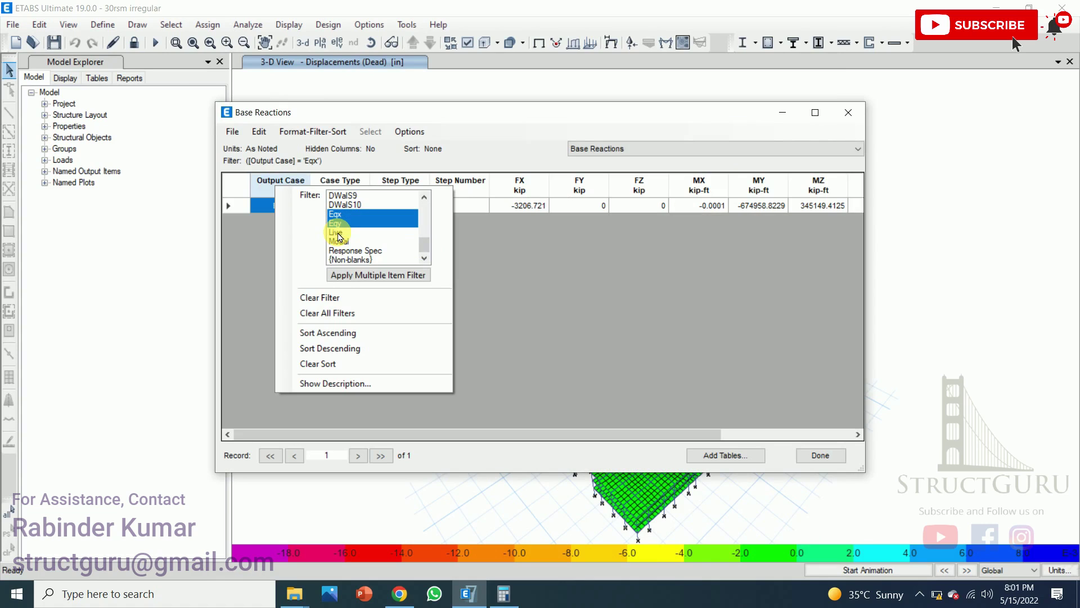
{"action": "left_click", "coordinate": [344, 251], "text": "ctrl"}
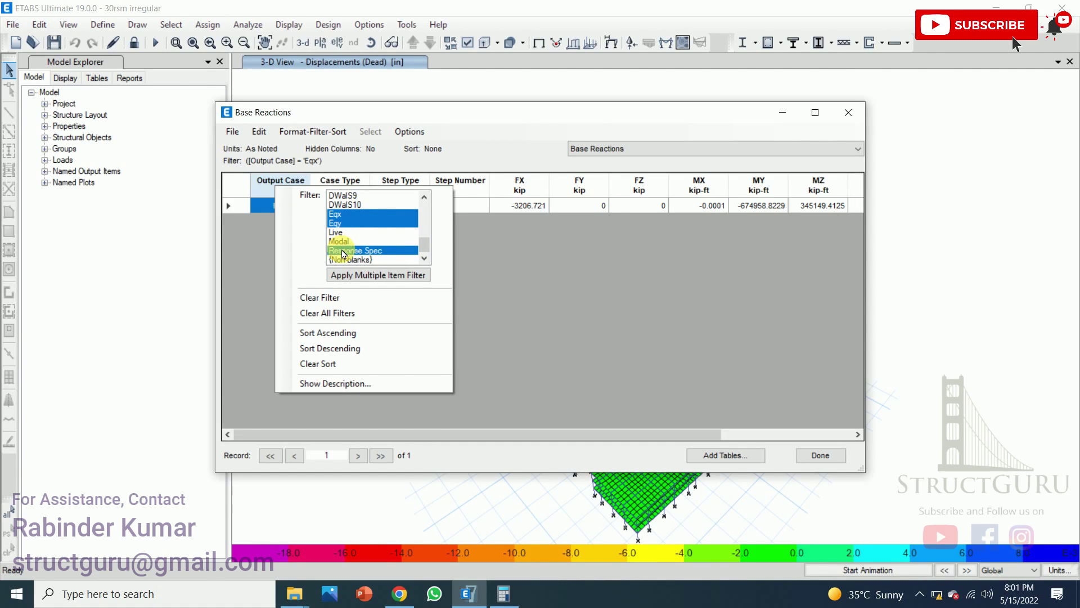
{"action": "left_click", "coordinate": [370, 282]}
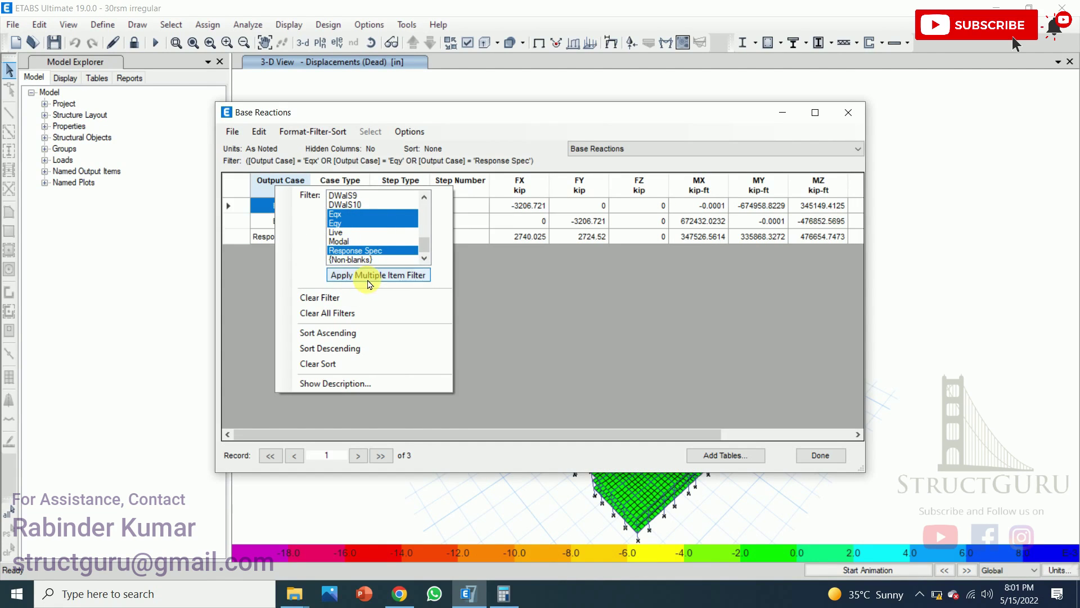
{"action": "left_click", "coordinate": [488, 333]}
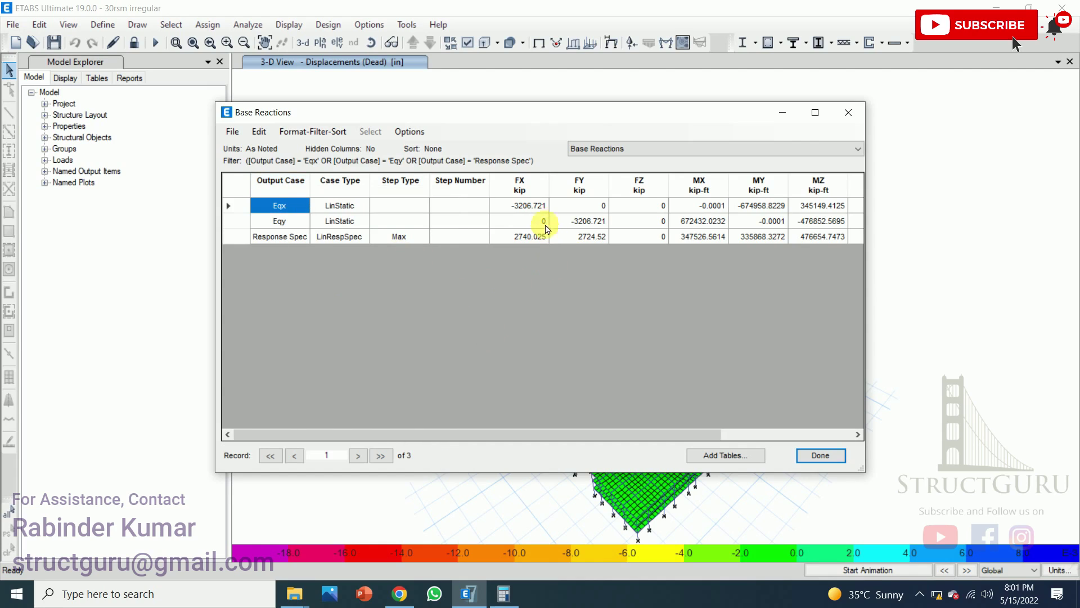
- In Calculator, divide the response spectrum X base shear 2740.025 by the static 3206.721 and multiply by 100 to get the percentage
{"action": "left_click", "coordinate": [509, 598]}
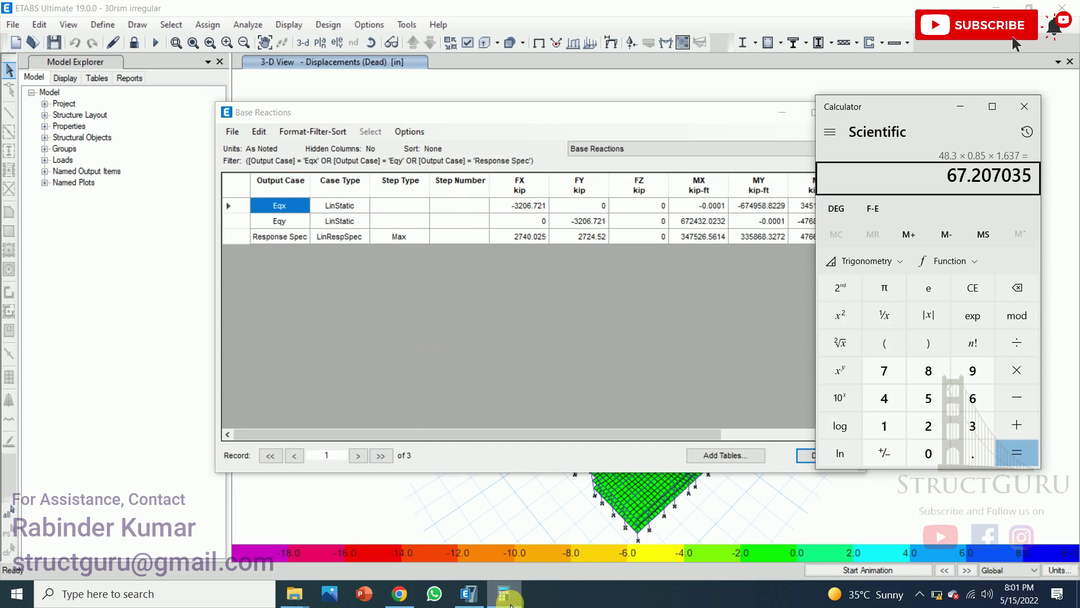
{"action": "left_click", "coordinate": [973, 288]}
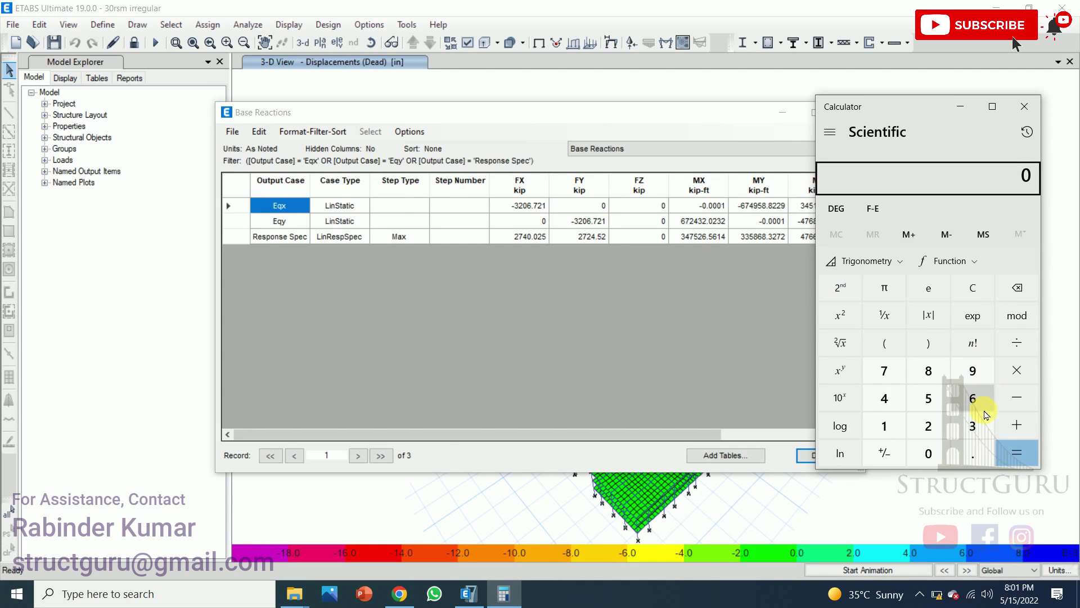
{"action": "type", "text": "2740.0"}
{"action": "type", "text": "25/"}
{"action": "type", "text": "3206.7"}
{"action": "type", "text": "21"}
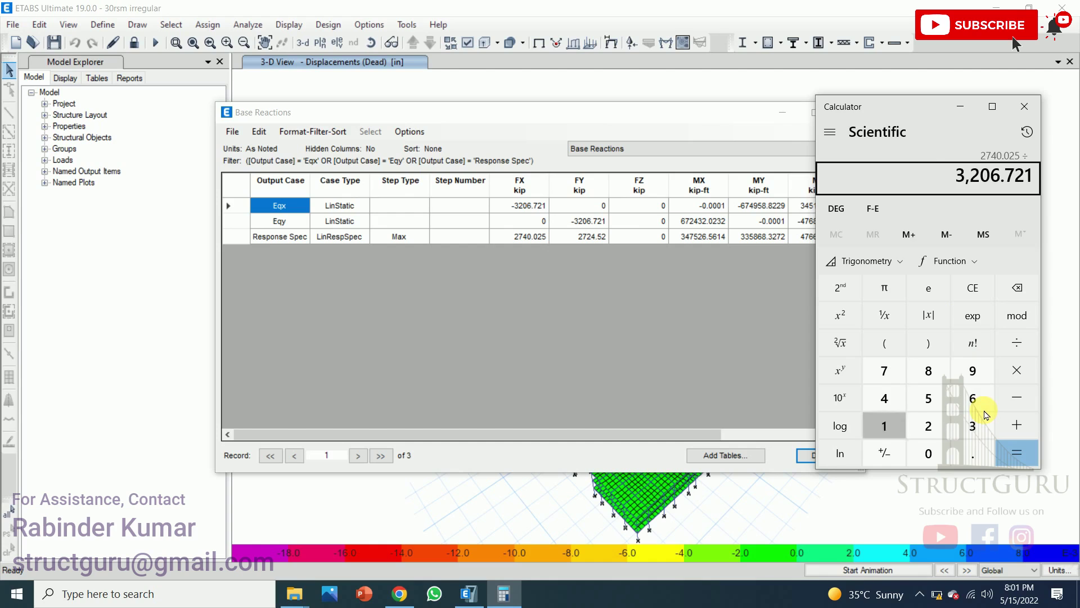
{"action": "key", "text": "Return"}
{"action": "type", "text": "*100"}
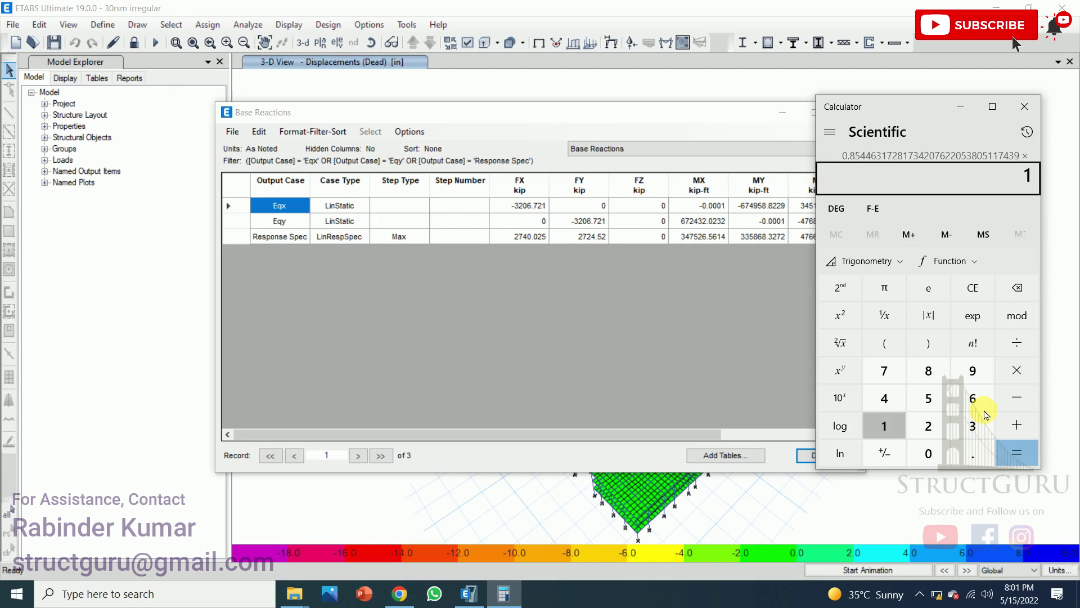
{"action": "key", "text": "Return"}
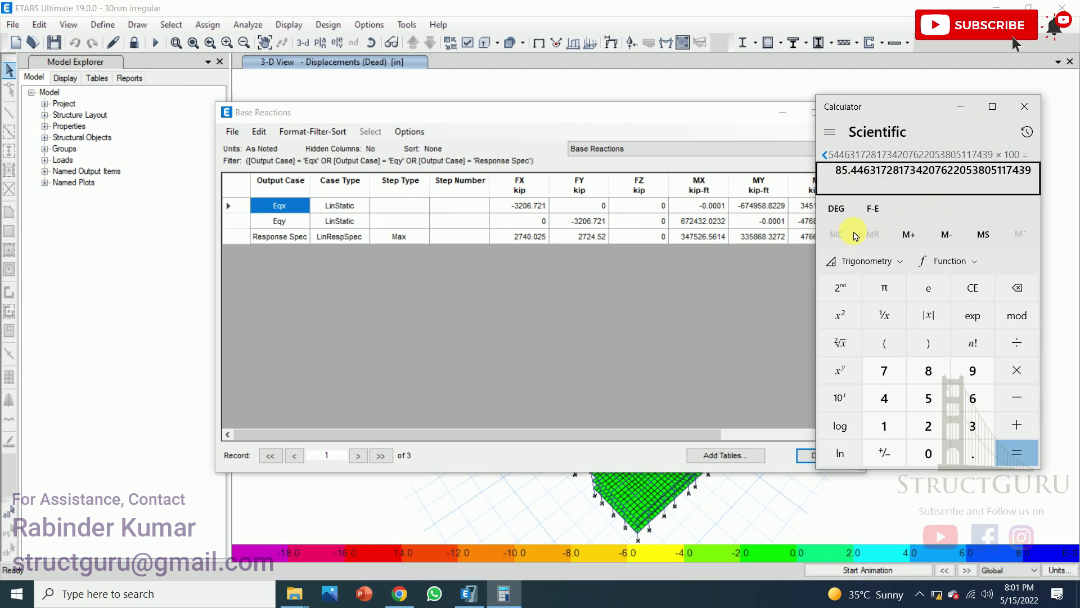
- Clear the previous result, divide the response spectrum Y base shear 2724.52 by the static 3206.72, and multiply by 100 to get the percentage
{"action": "key", "text": "Escape"}
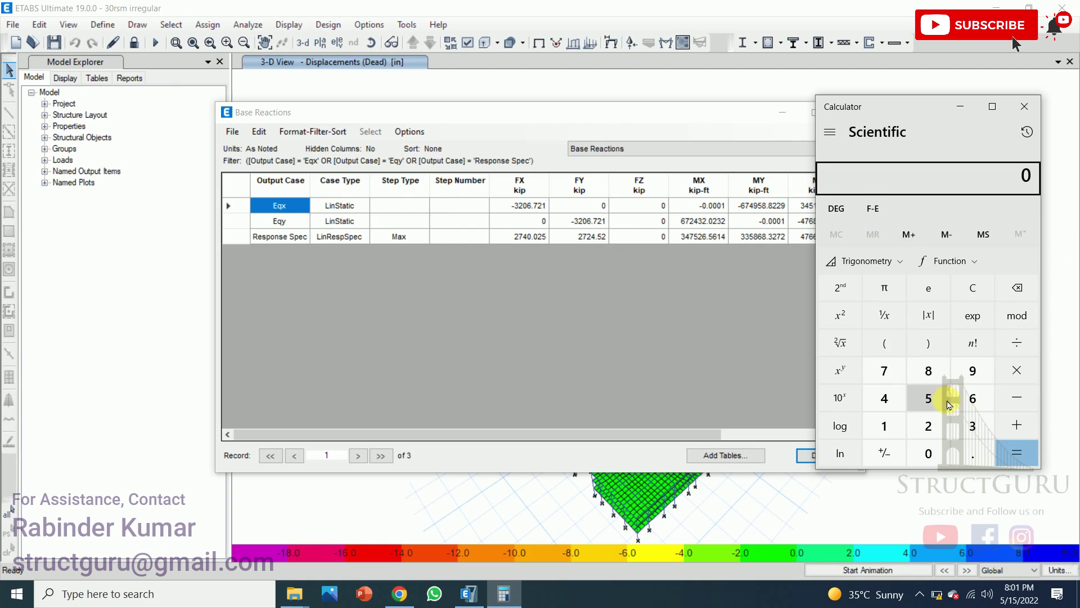
{"action": "left_click", "coordinate": [945, 426]}
{"action": "type", "text": "72"}
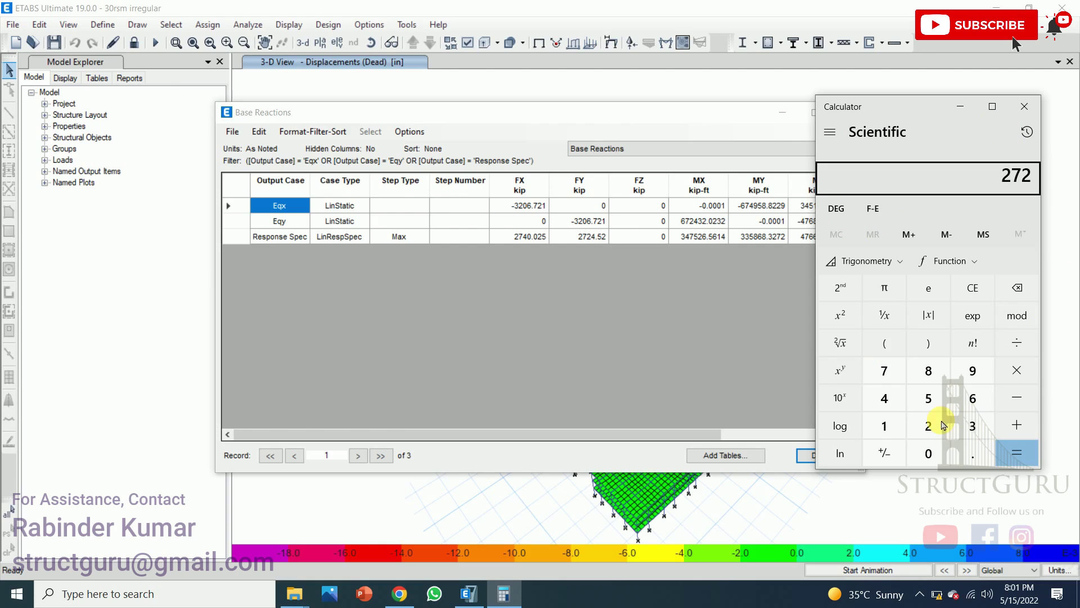
{"action": "type", "text": "4.5"}
{"action": "key", "text": "BackSpace"}
{"action": "key", "text": "BackSpace"}
{"action": "type", "text": ".52"}
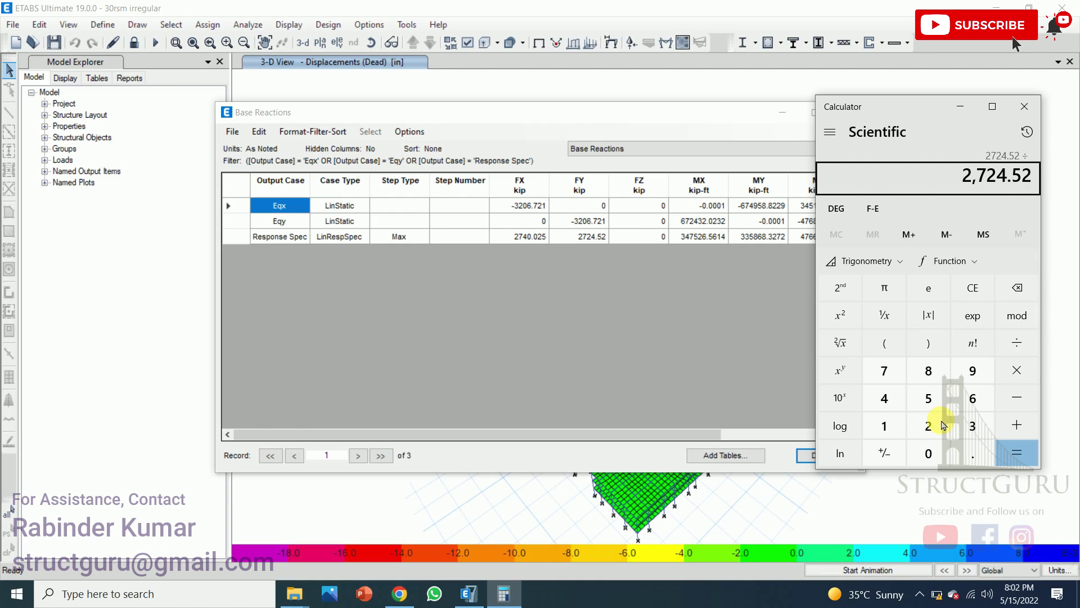
{"action": "type", "text": "/3206."}
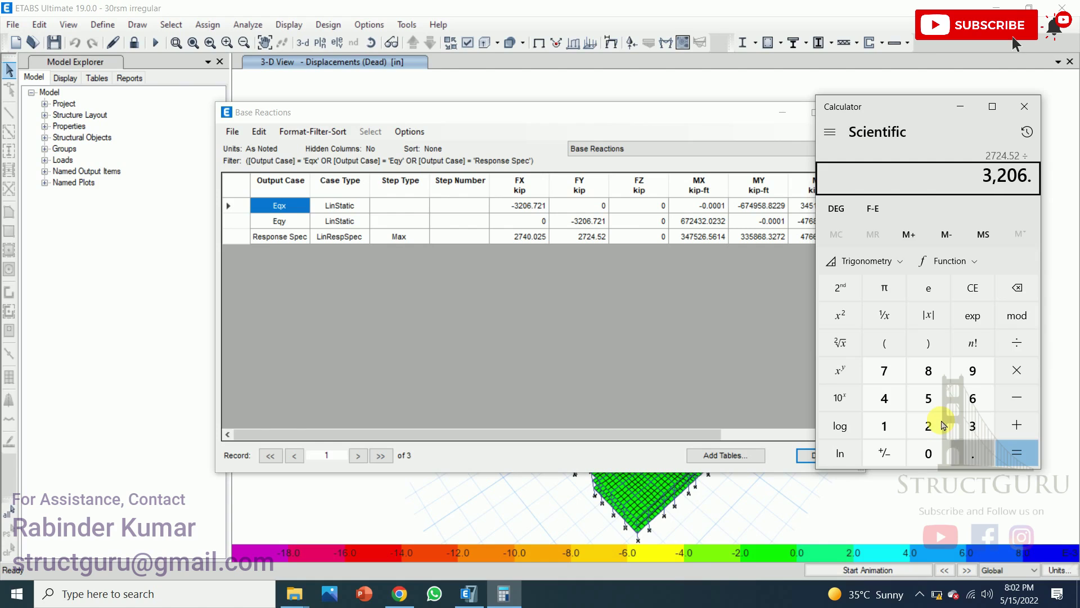
{"action": "type", "text": "72"}
{"action": "key", "text": "Return"}
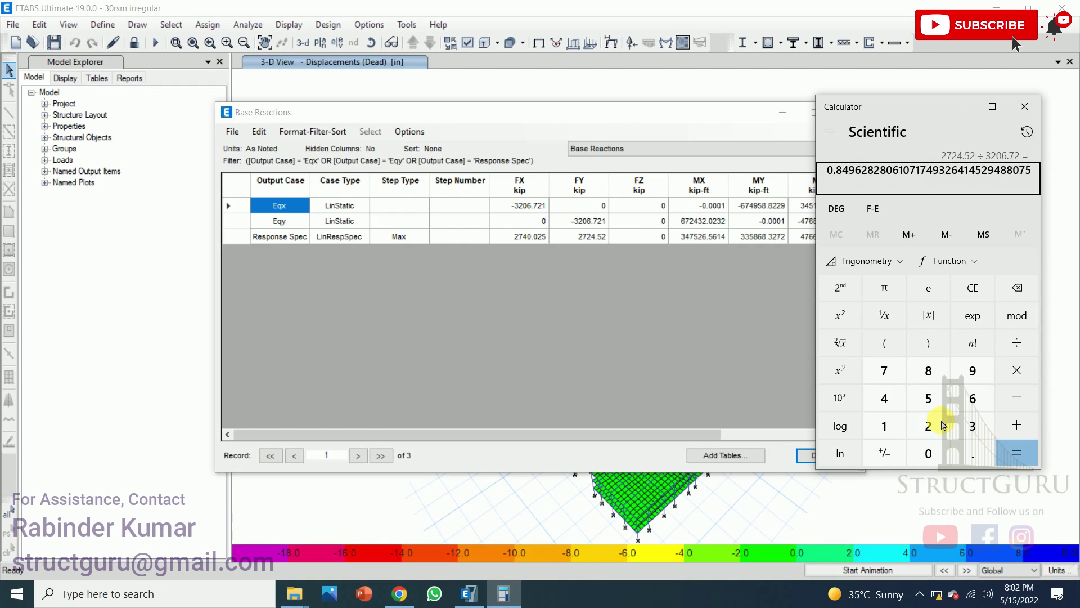
{"action": "type", "text": "*100"}
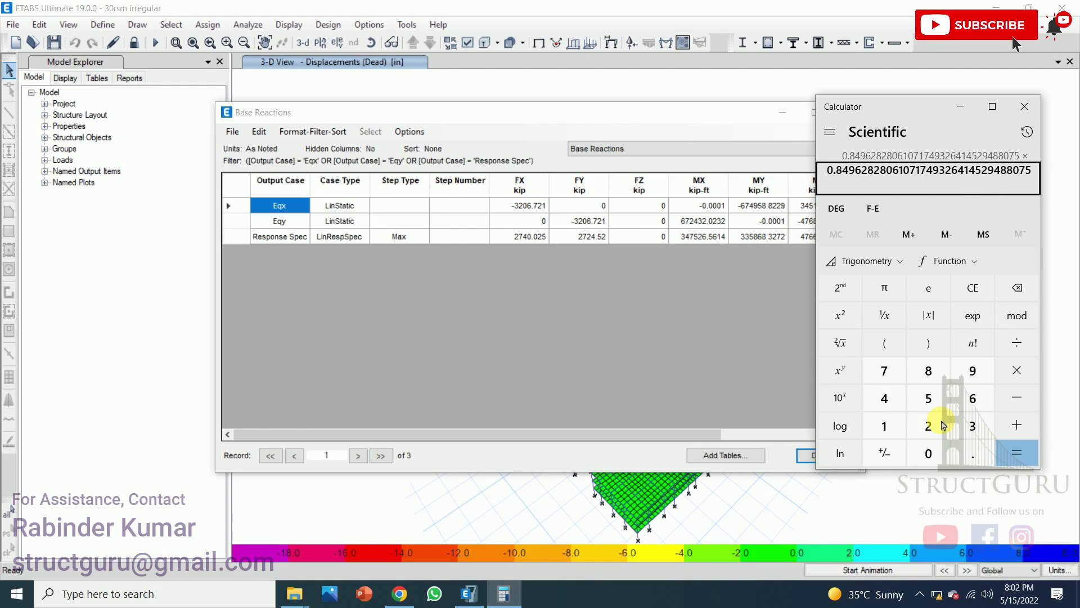
{"action": "key", "text": "Return"}
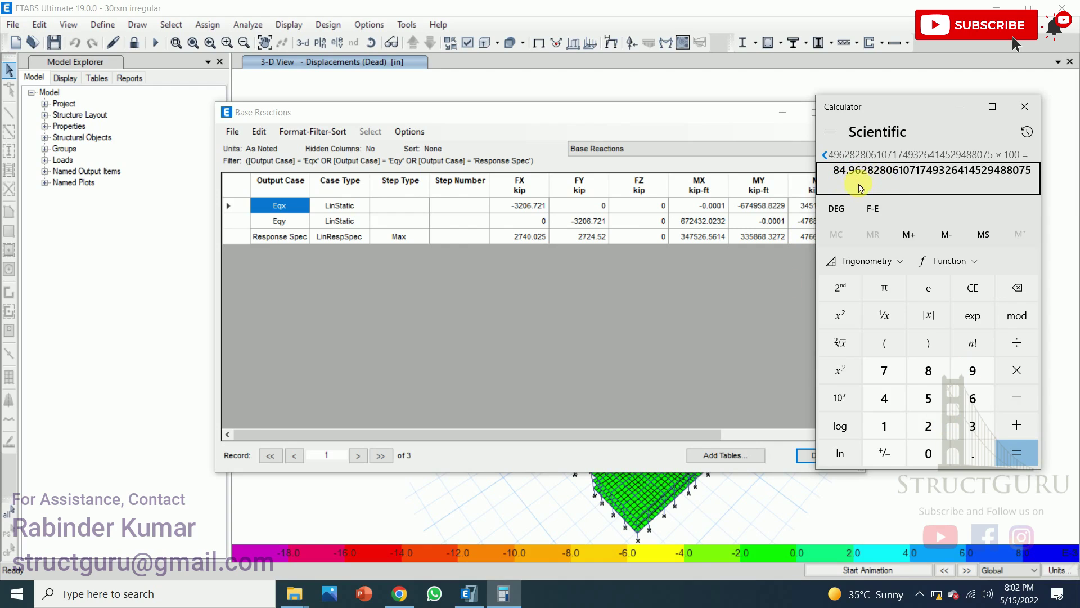
- Close Calculator and the Base Reactions table to return to the 3-D displacement view in ETABS
{"action": "left_click", "coordinate": [1030, 110]}
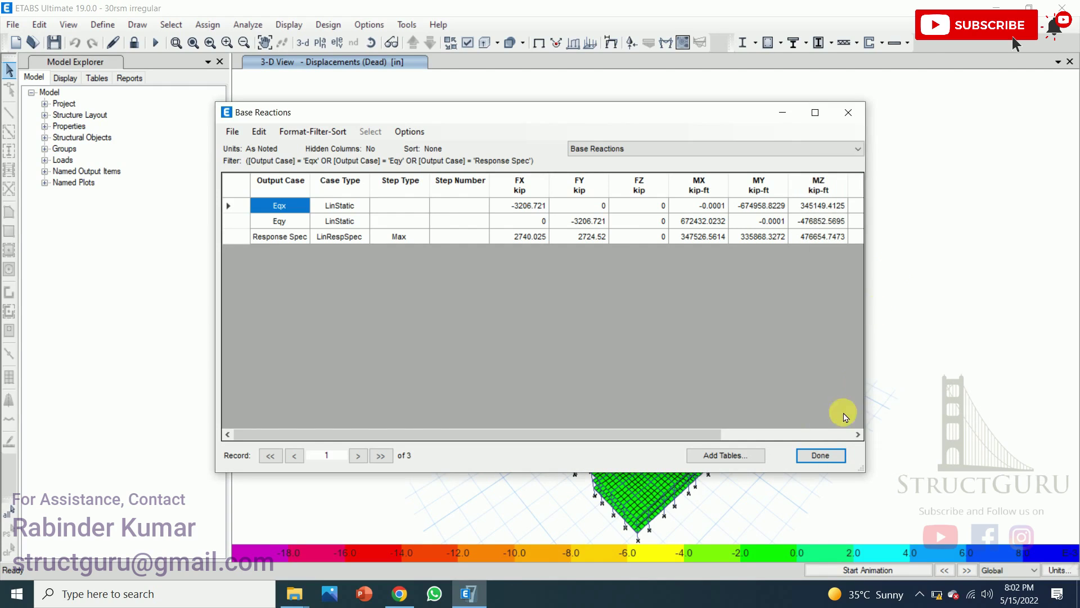
{"action": "left_click", "coordinate": [819, 459]}
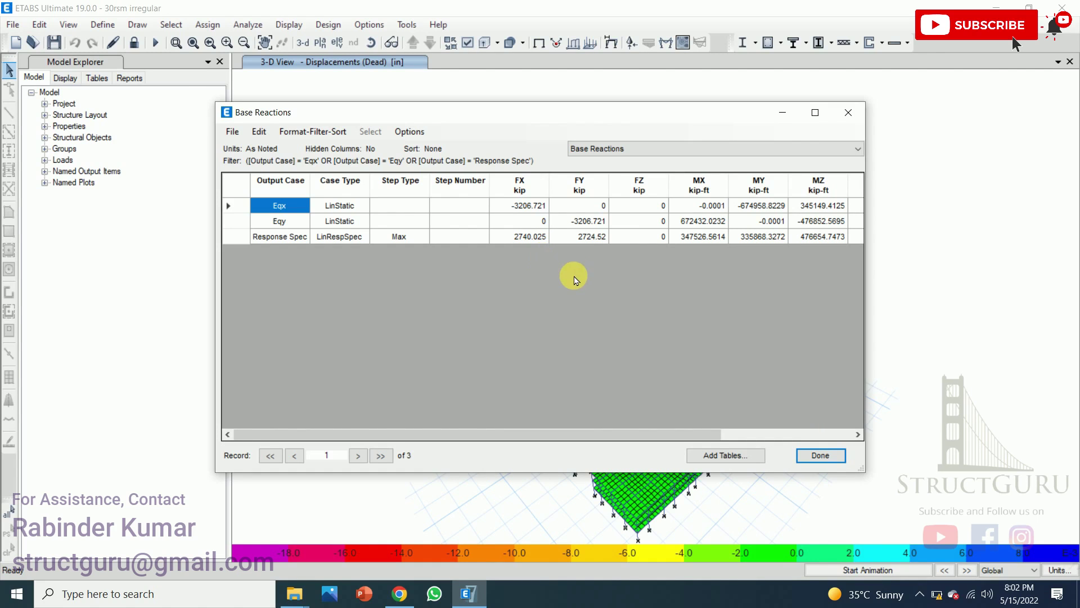
{"action": "left_click_drag", "start_coordinate": [597, 124], "coordinate": [280, 207]}
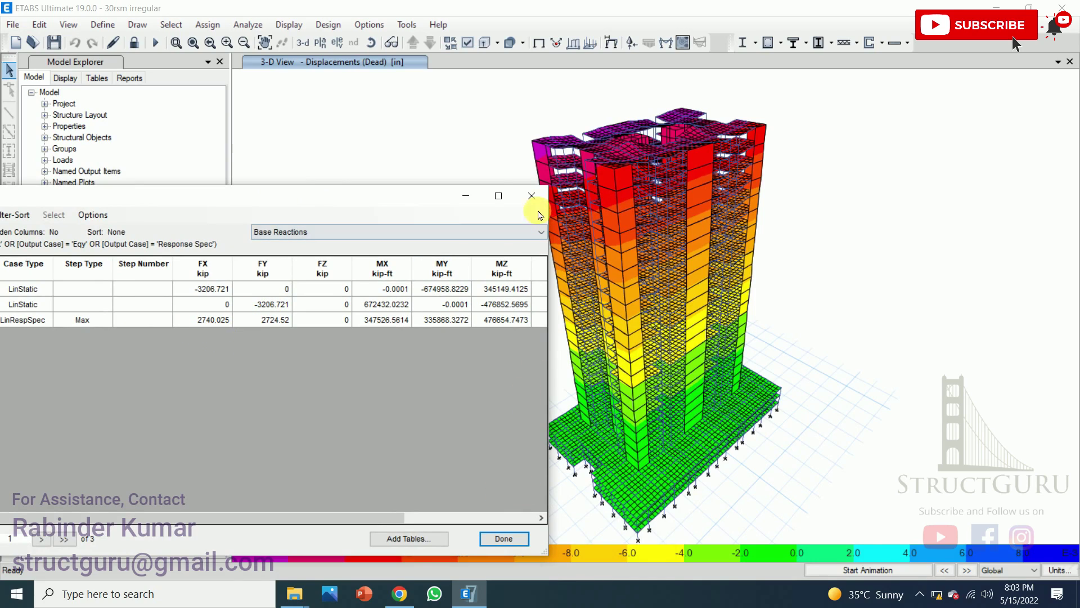
{"action": "left_click", "coordinate": [531, 195]}
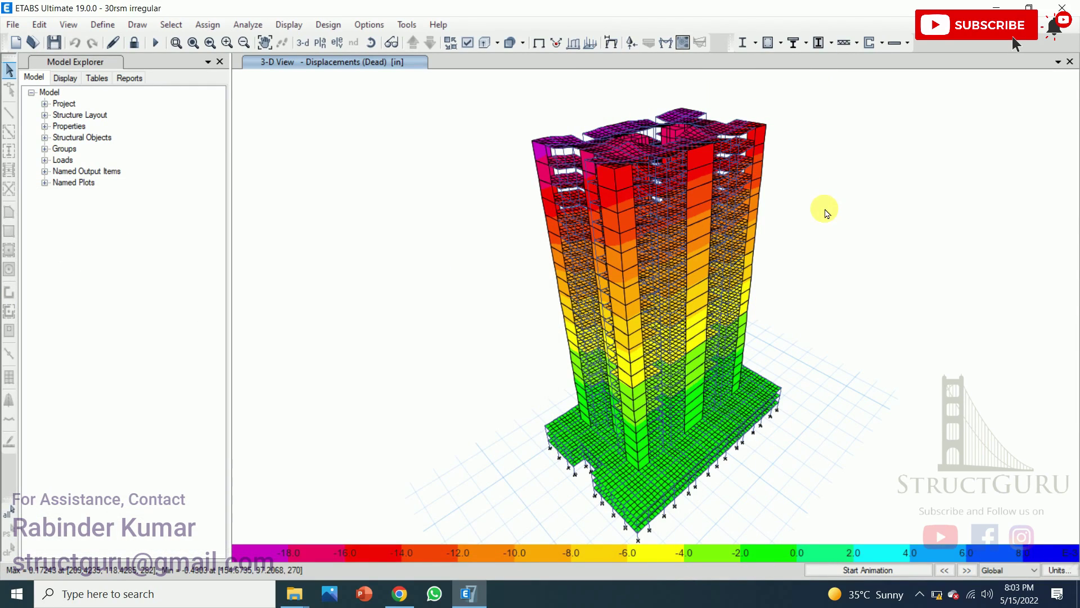